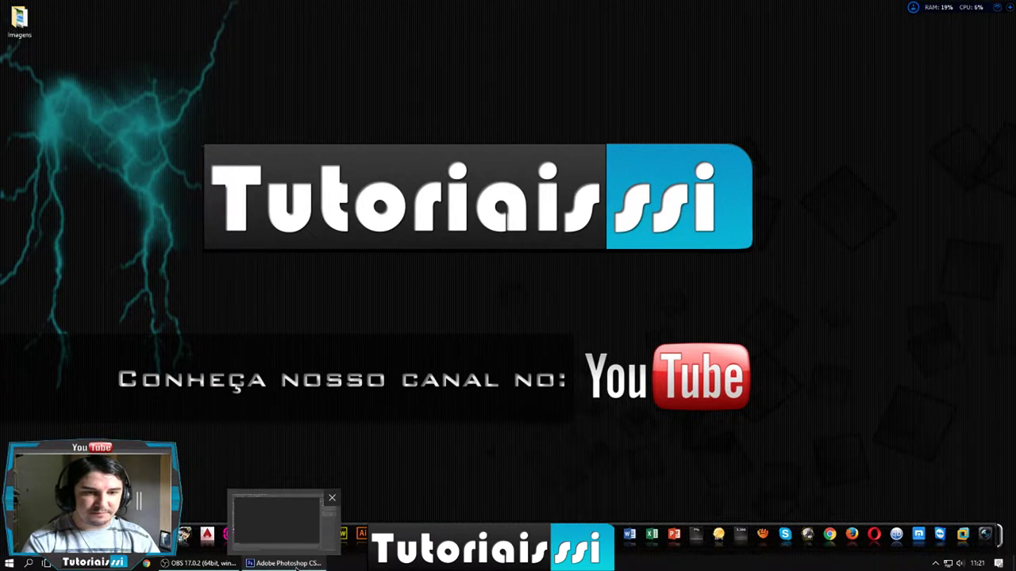
Restore the Photoshop CS6 window from the taskbar so it fills the screen.
left_click(296, 566)
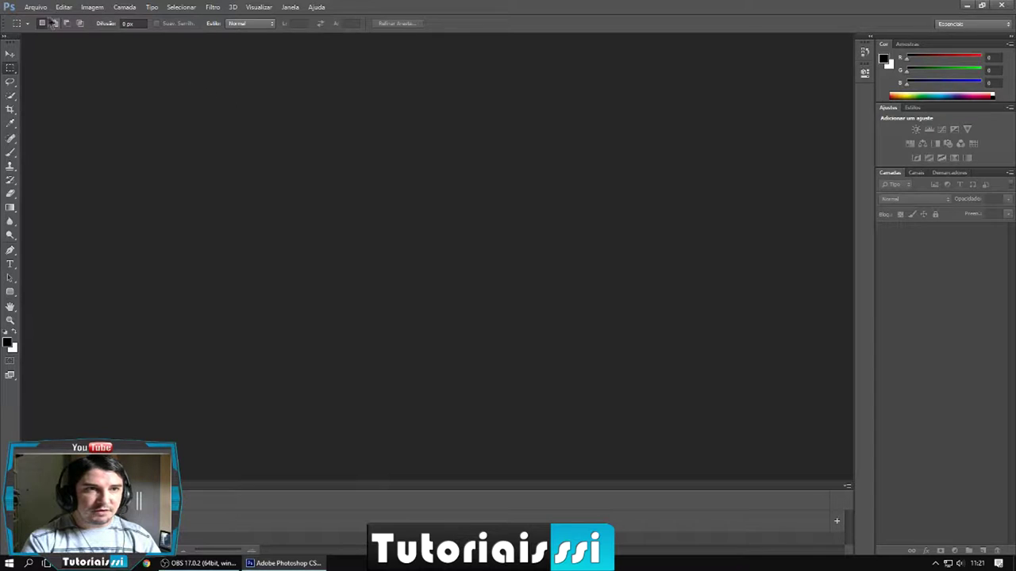
Open the couple photo DSC00576 from the Imagens folder.
left_click(35, 7)
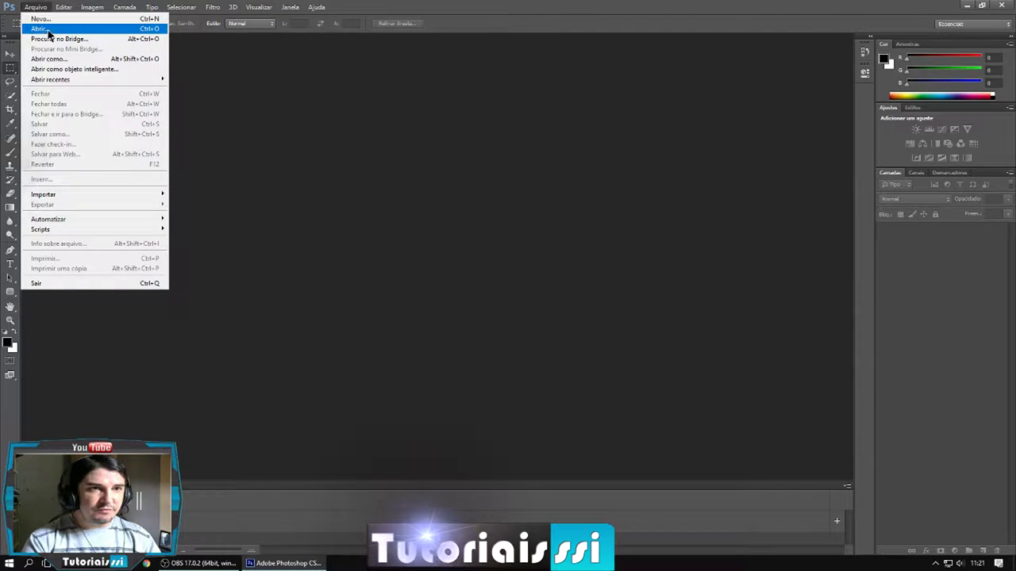
left_click(365, 103)
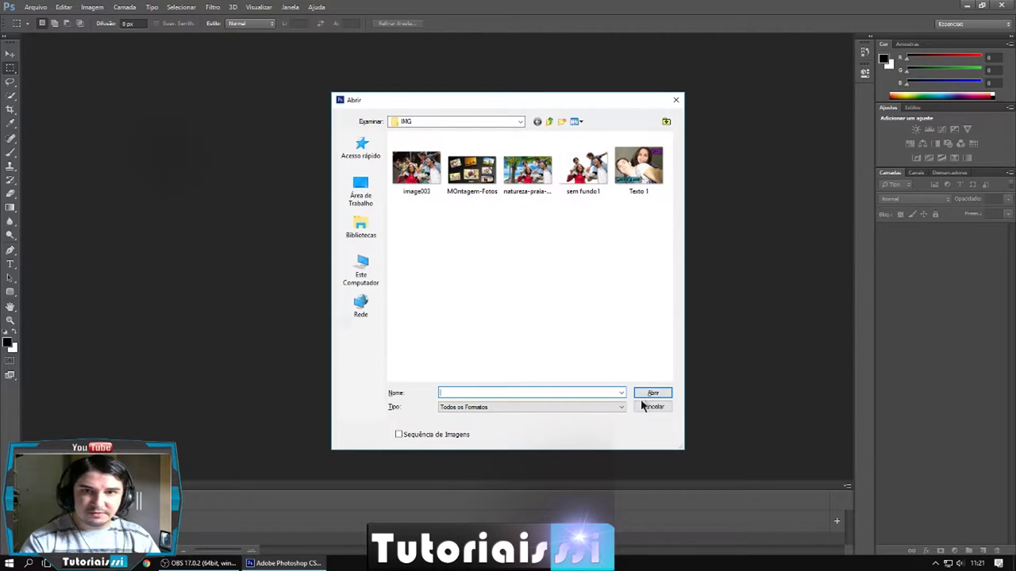
left_click(640, 183)
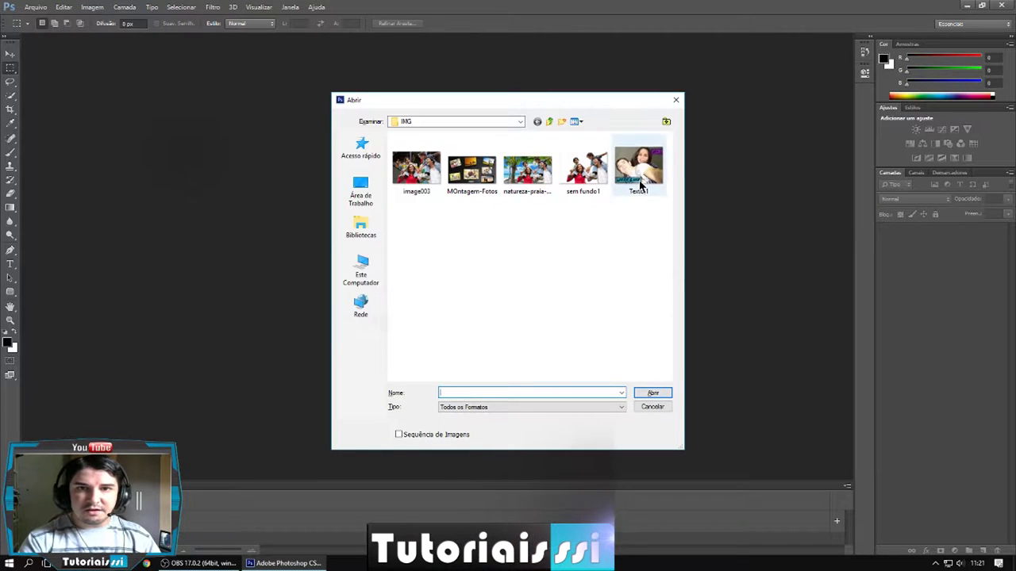
left_click(577, 265)
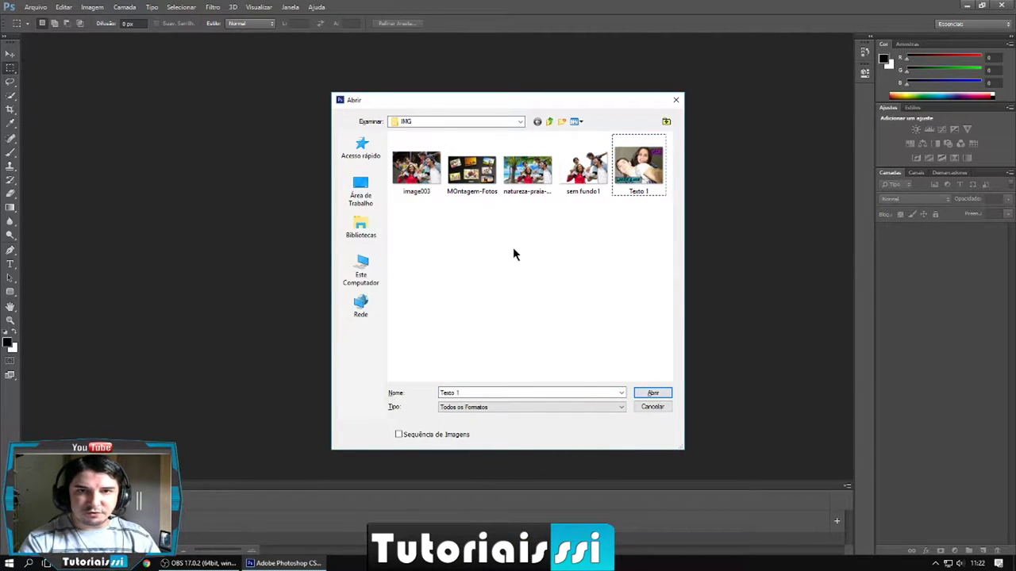
left_click(550, 124)
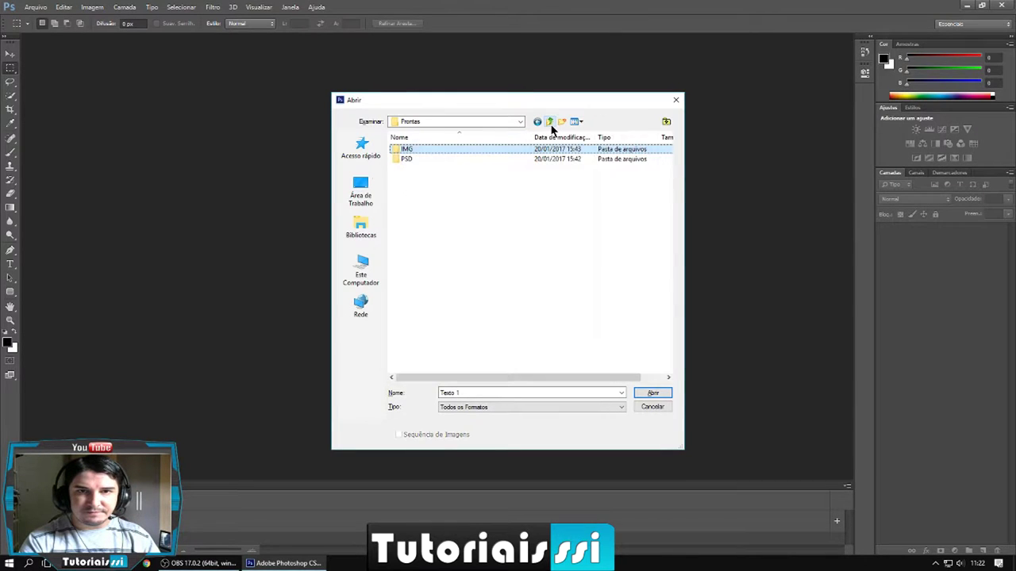
left_click(550, 123)
left_click(550, 187)
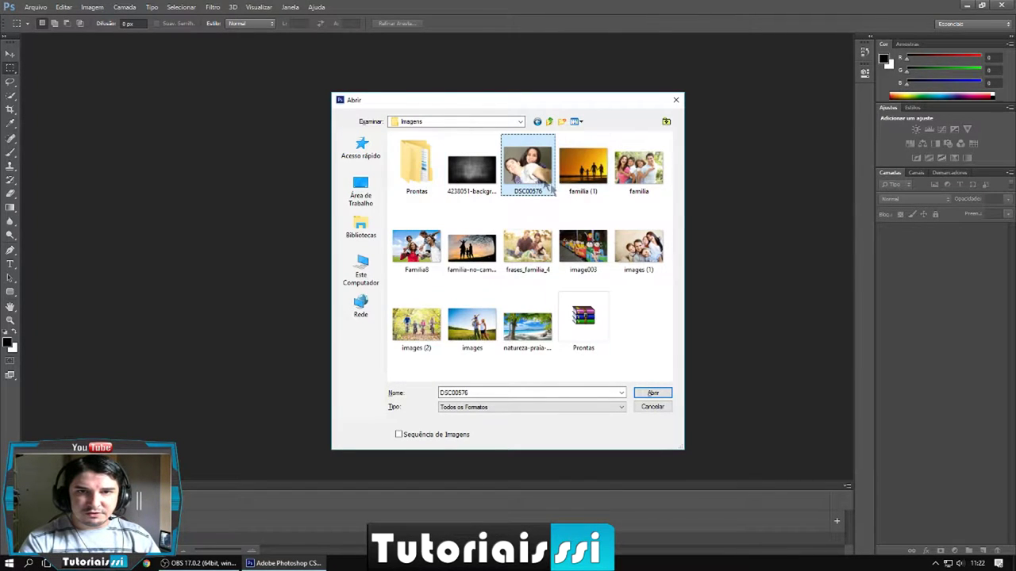
left_click(654, 393)
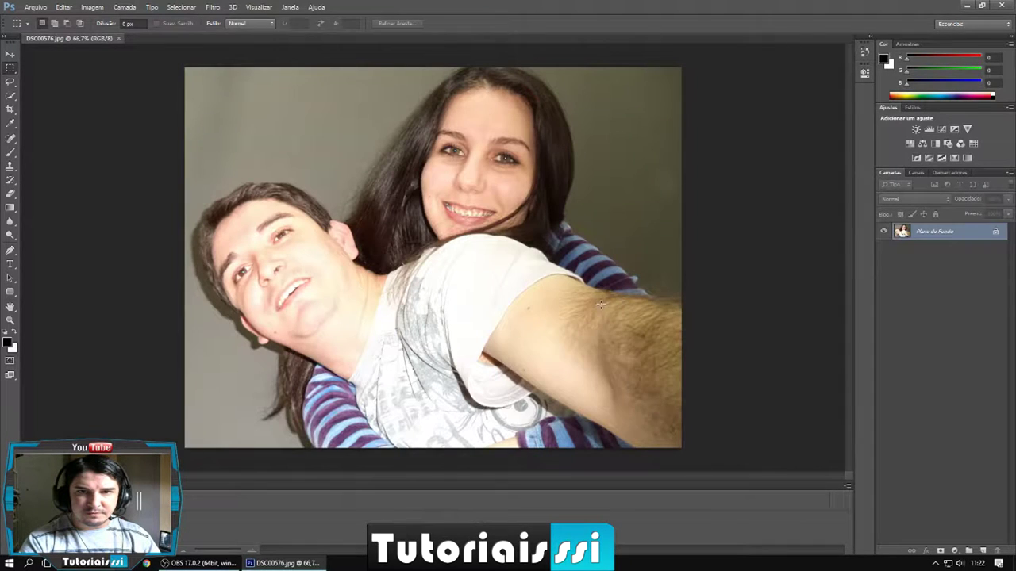
Add a text layer reading 'José Luiz' above the woman's face and select its text.
left_click(12, 54)
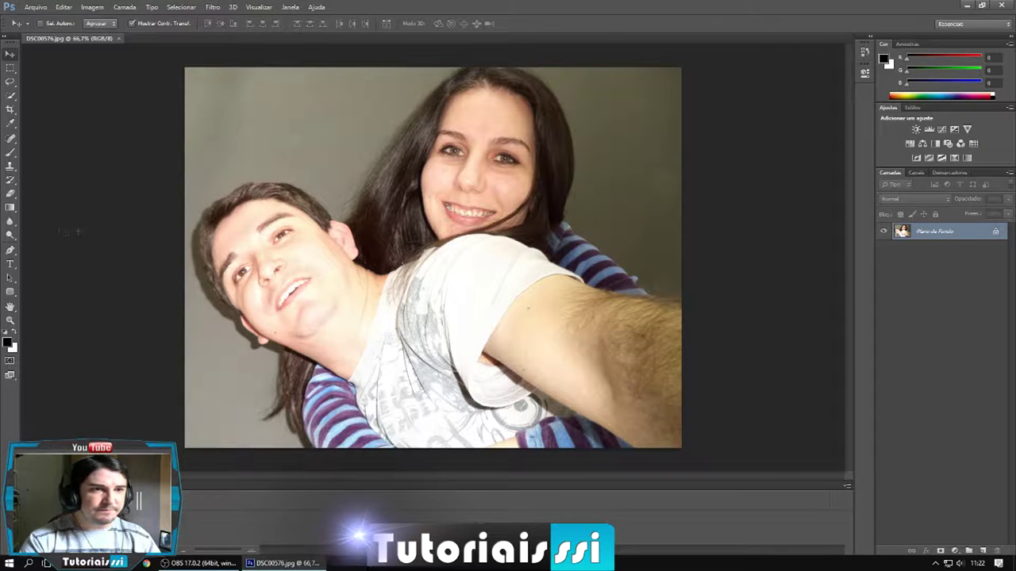
left_click(10, 266)
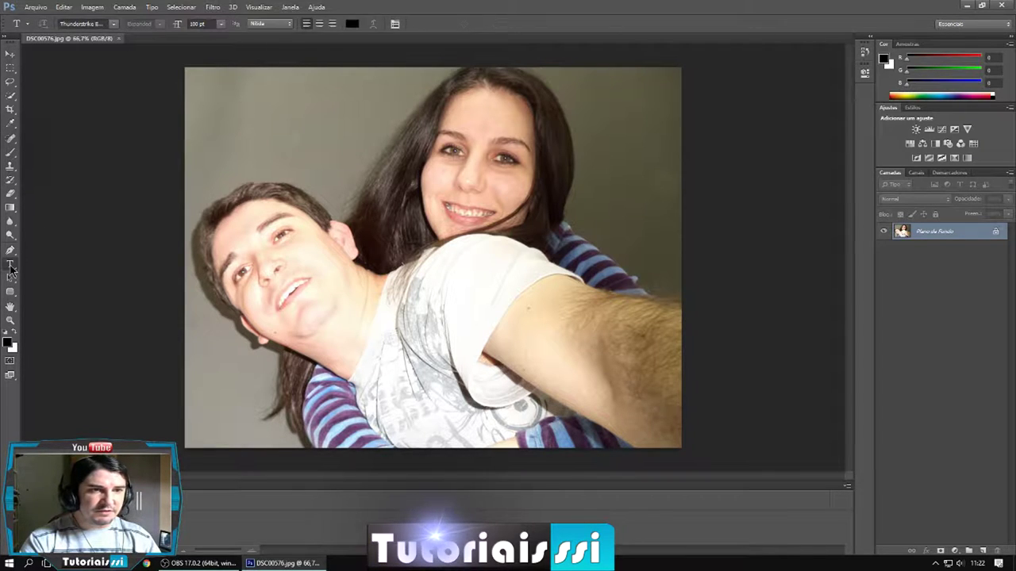
left_click(339, 164)
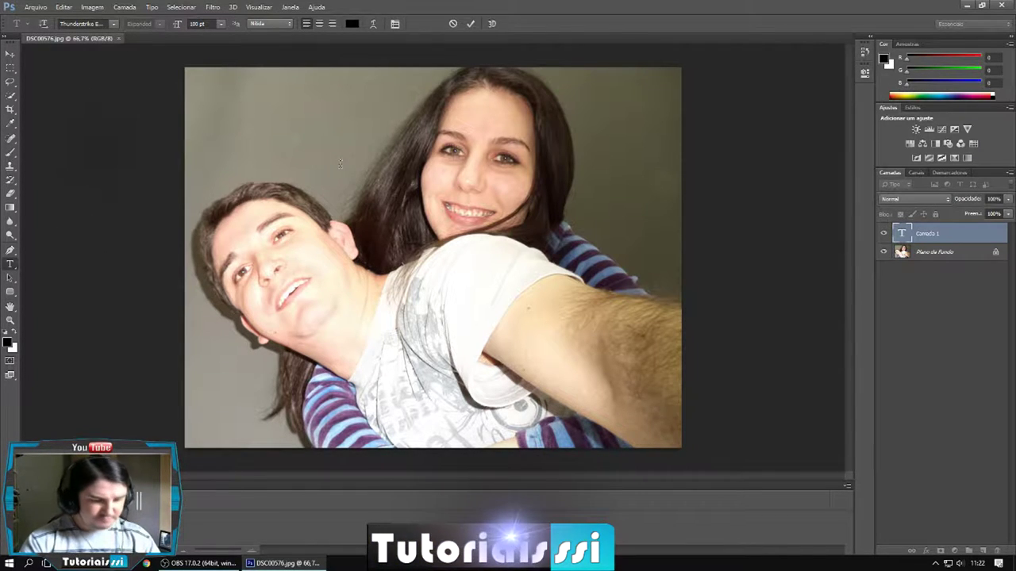
type("Jo")
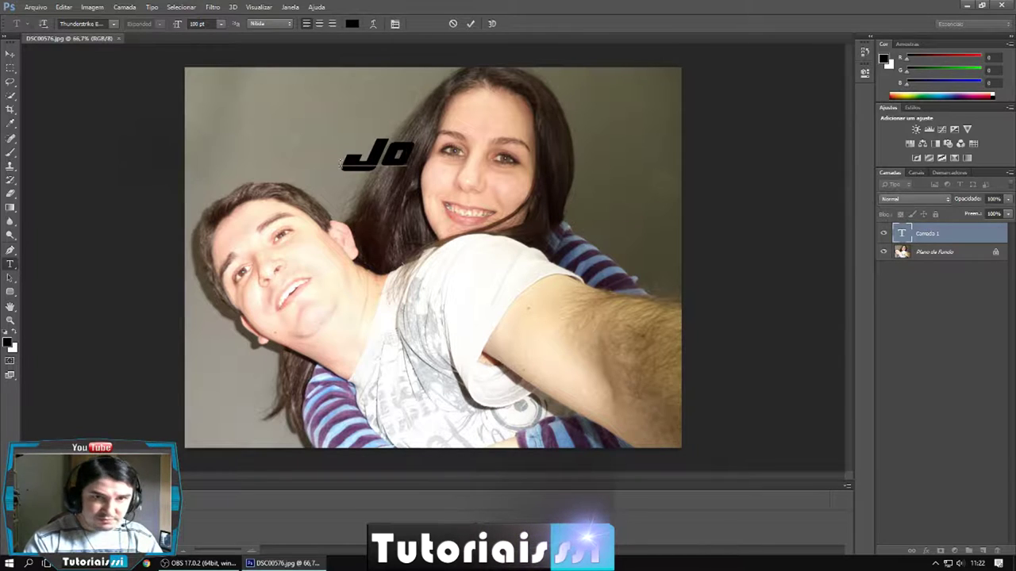
type("sé")
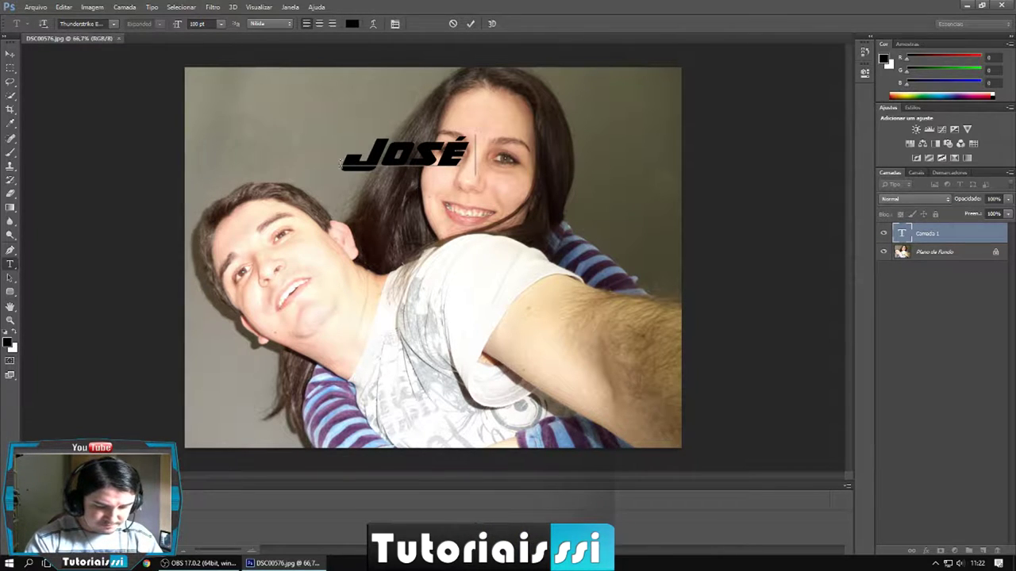
type(" Luiz")
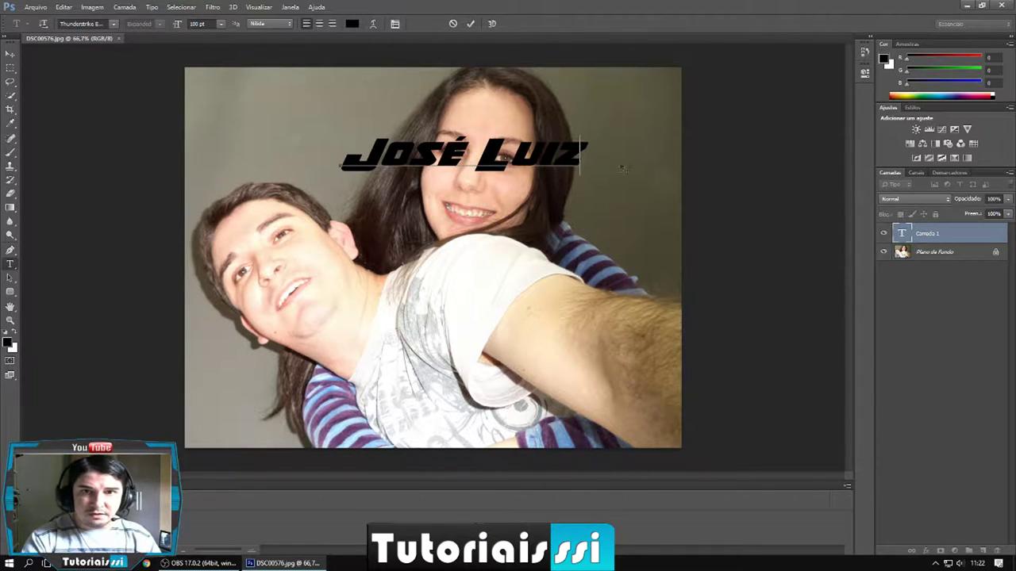
left_click_drag(585, 147, 346, 146)
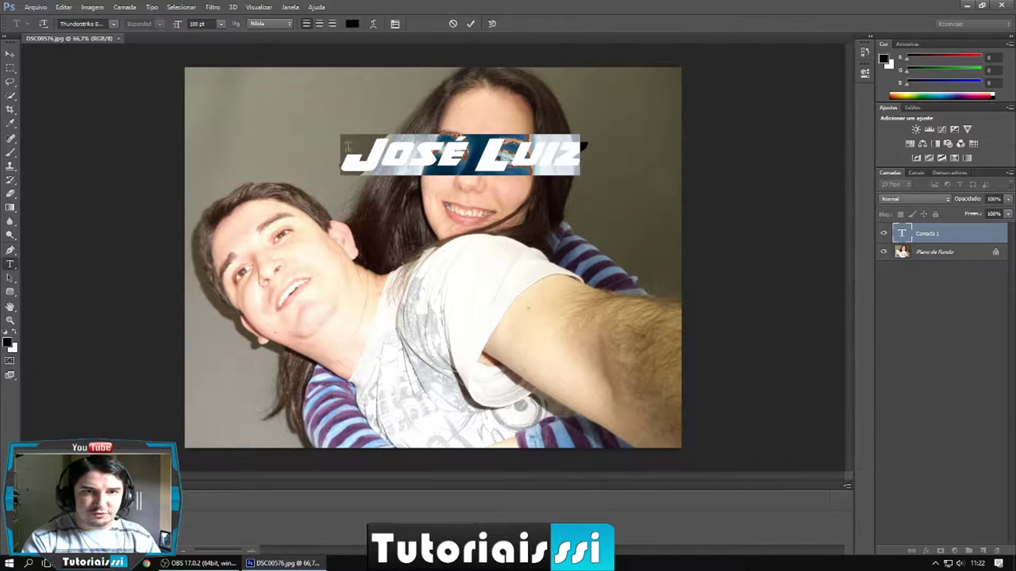
Try the WhoopAss and SketchyComic fonts on the name text.
left_click(115, 24)
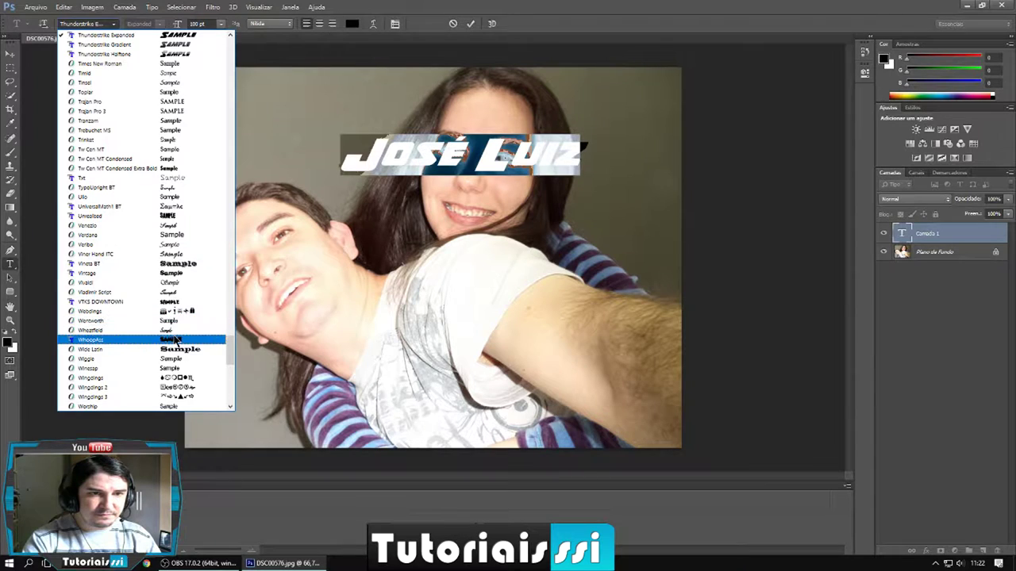
left_click(173, 340)
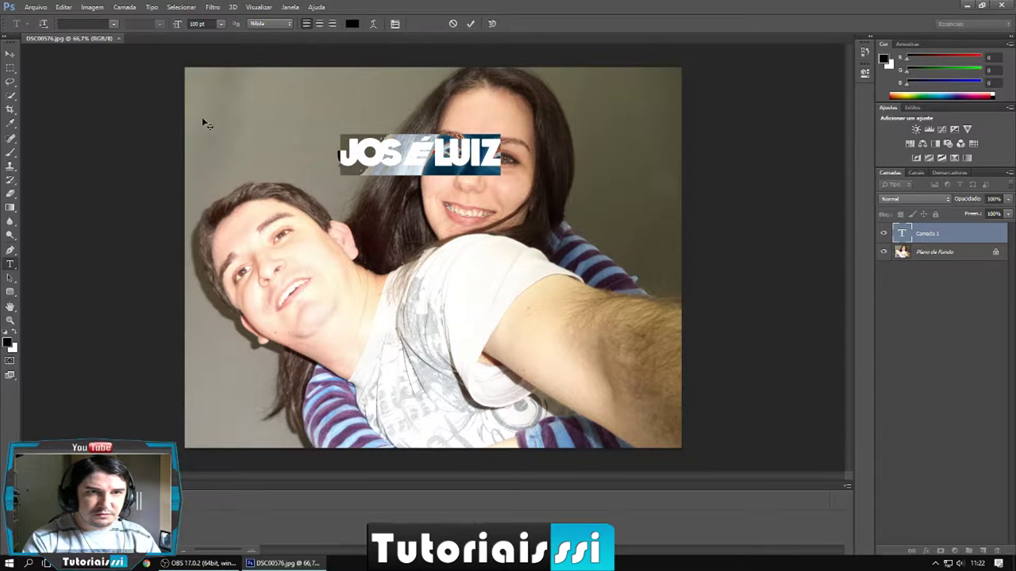
left_click(116, 24)
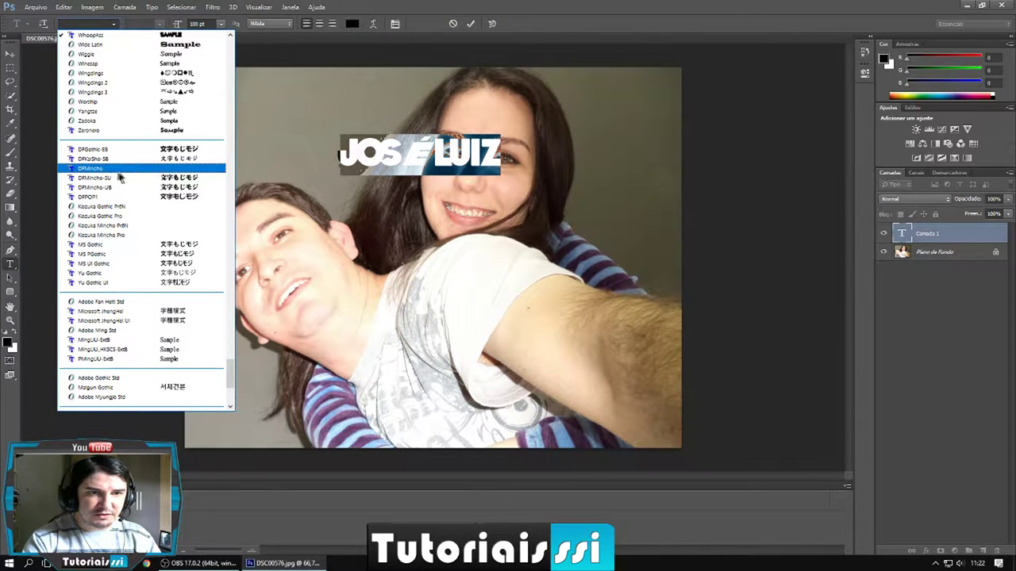
scroll(131, 171, "down", 3)
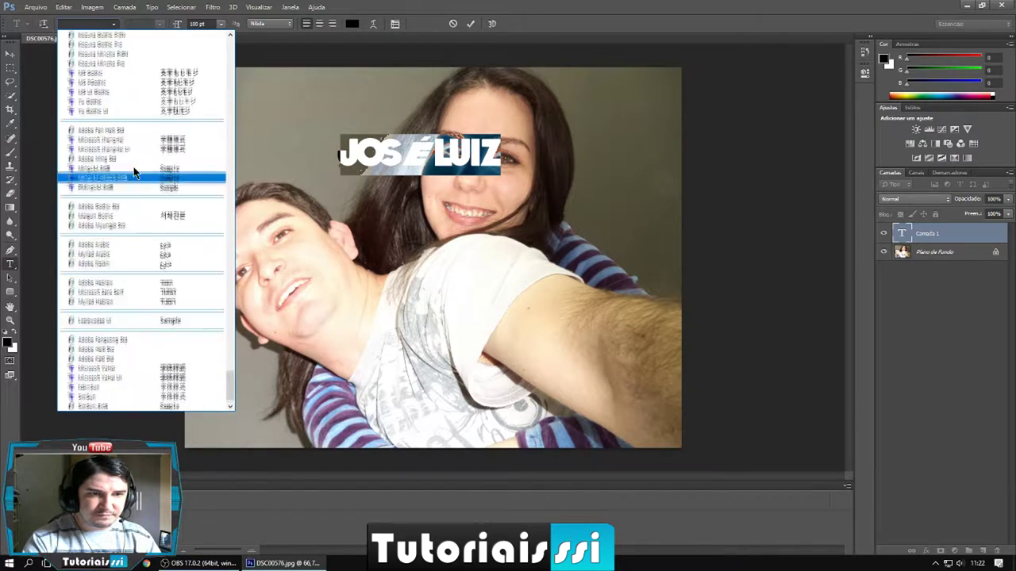
scroll(136, 172, "up", 3)
scroll(136, 171, "up", 3)
scroll(136, 171, "up", 3)
scroll(136, 172, "up", 3)
scroll(135, 171, "up", 3)
scroll(136, 171, "up", 1)
scroll(136, 171, "up", 2)
scroll(136, 171, "up", 1)
scroll(136, 171, "up", 2)
scroll(136, 172, "up", 1)
scroll(136, 171, "up", 1)
scroll(156, 123, "up", 1)
scroll(156, 123, "up", 1)
scroll(154, 125, "up", 2)
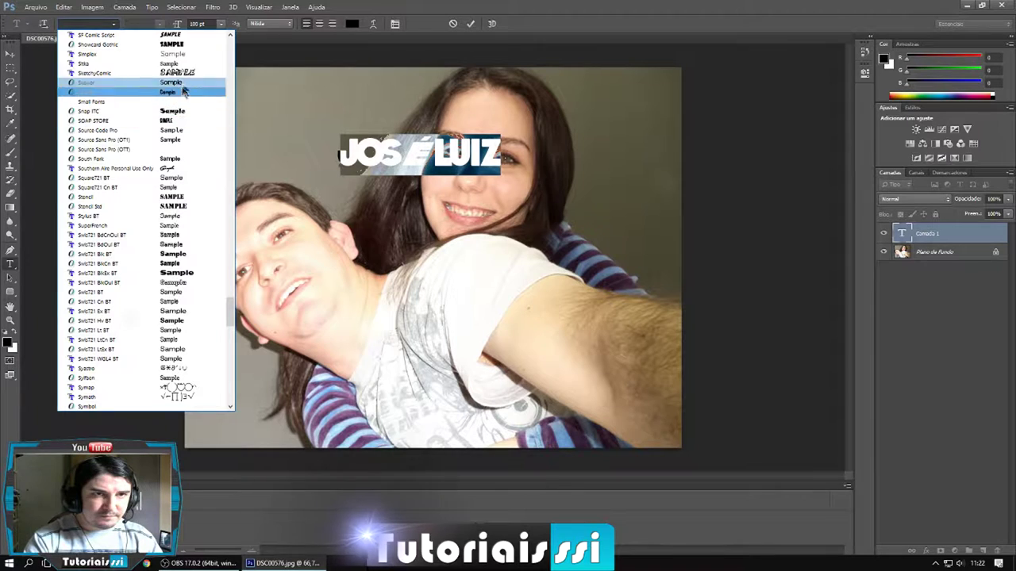
left_click(190, 73)
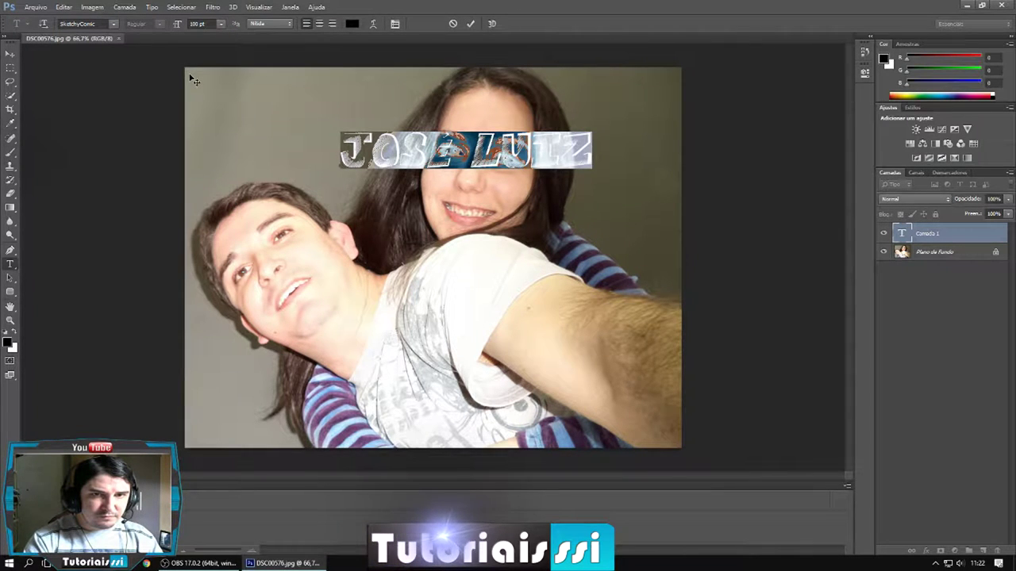
Try the SF Comic Script and Rust fonts on the name text.
left_click(113, 24)
scroll(165, 181, "up", 1)
scroll(165, 181, "up", 1)
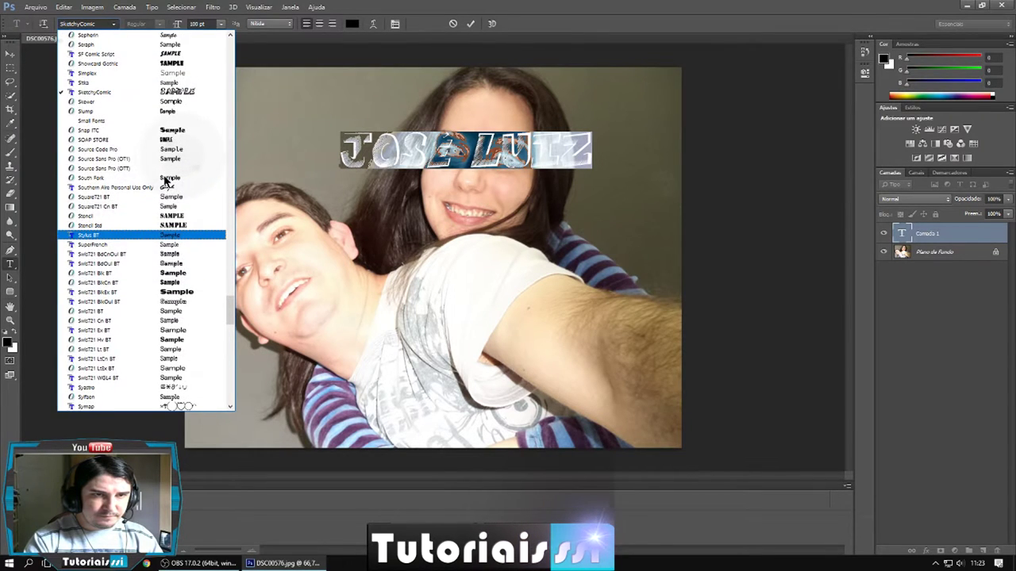
scroll(165, 181, "up", 2)
scroll(165, 181, "up", 1)
scroll(165, 181, "up", 2)
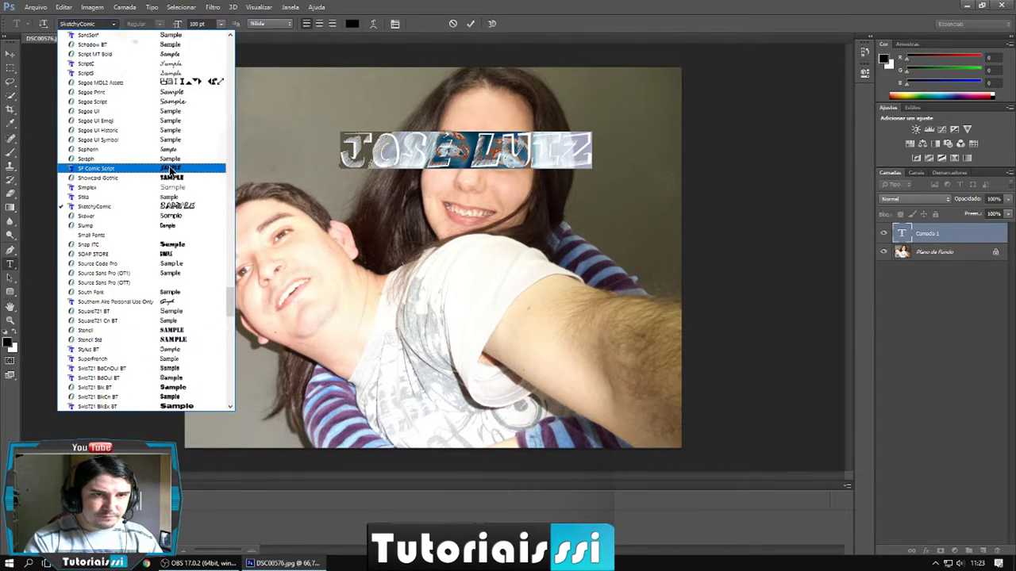
left_click(169, 169)
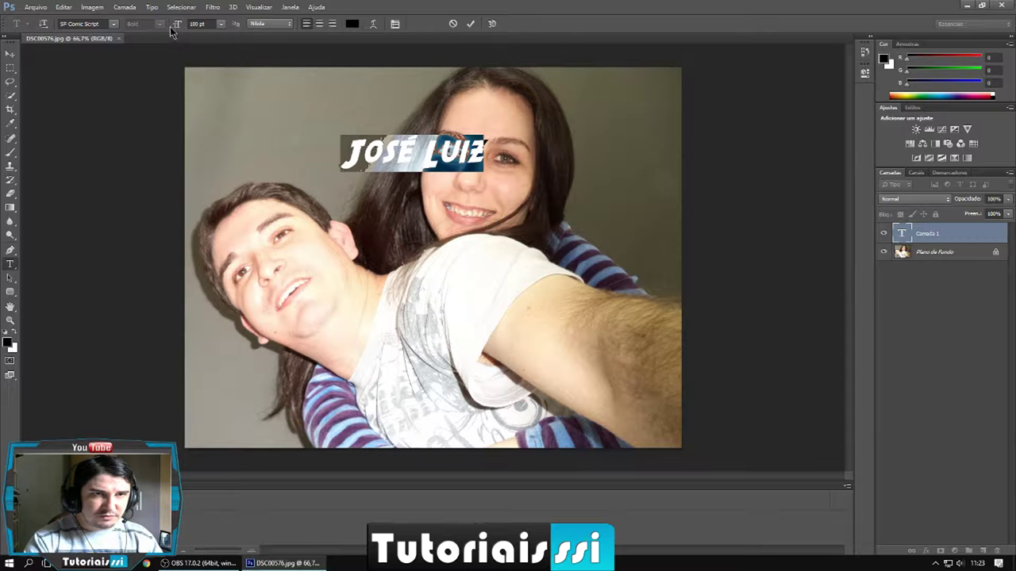
left_click(115, 24)
scroll(159, 161, "up", 1)
scroll(158, 194, "up", 1)
scroll(178, 114, "up", 1)
scroll(178, 114, "up", 2)
scroll(178, 115, "up", 1)
scroll(178, 115, "up", 3)
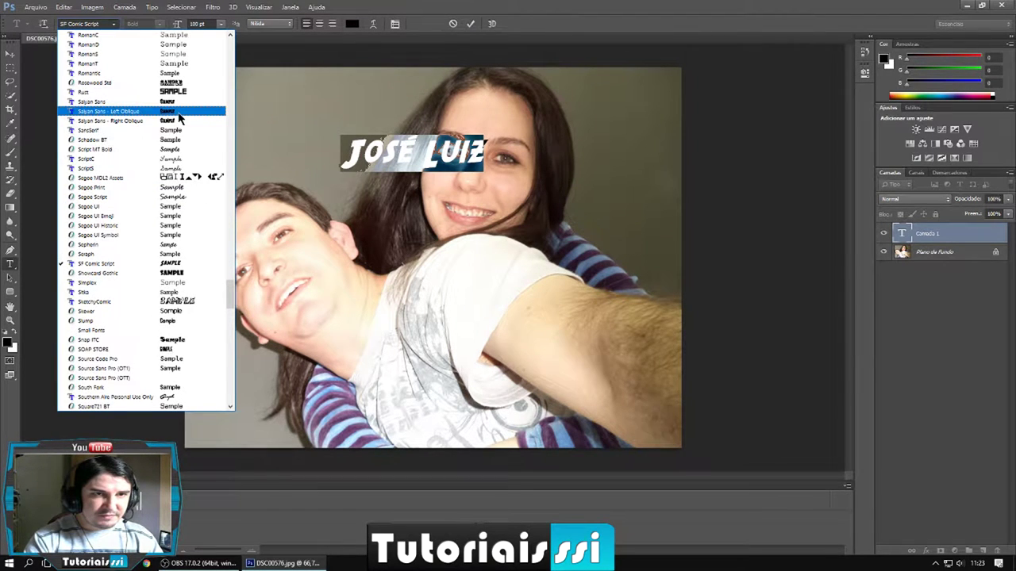
left_click(186, 92)
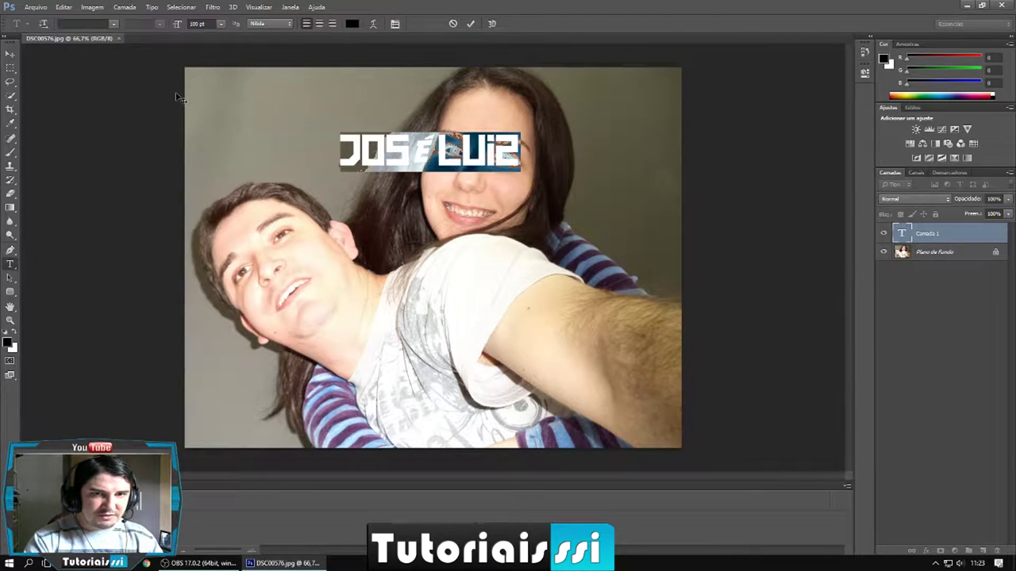
Set the name in Komika Axis and commit the text.
left_click(116, 24)
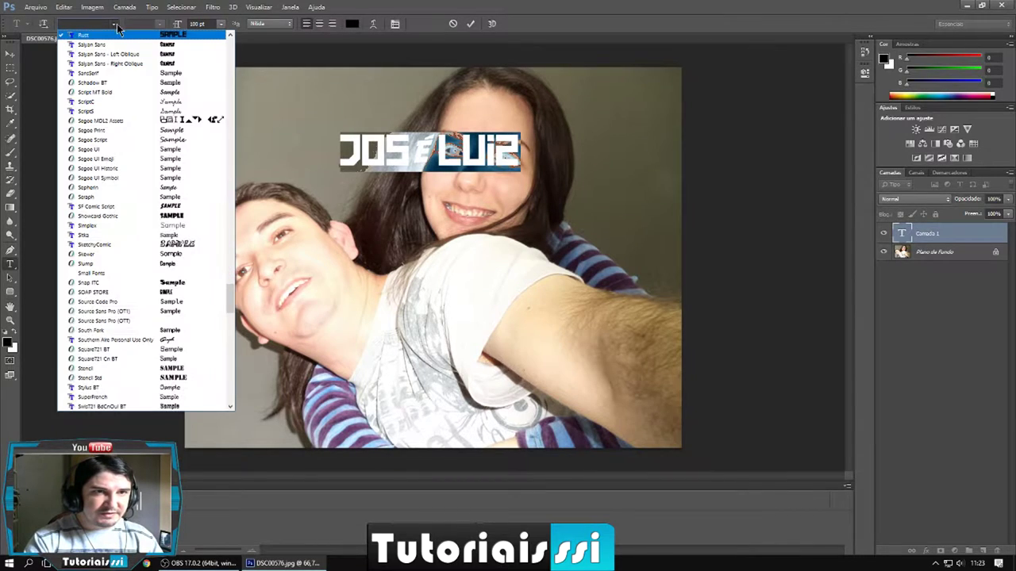
scroll(165, 161, "down", 2)
scroll(165, 161, "up", 3)
scroll(165, 161, "up", 3)
scroll(165, 161, "up", 3)
scroll(165, 162, "up", 3)
scroll(165, 161, "up", 2)
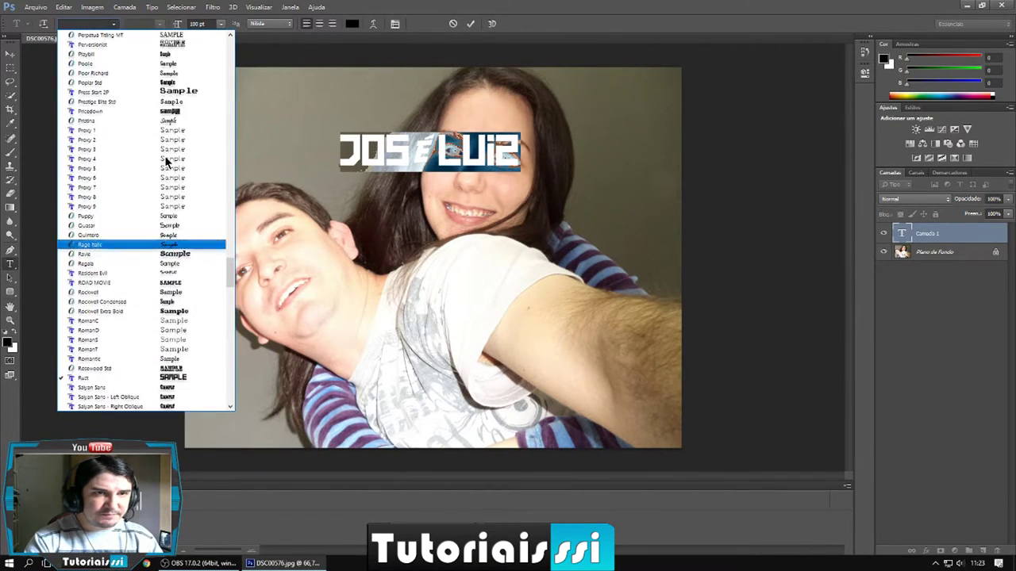
scroll(165, 161, "up", 3)
scroll(166, 161, "up", 2)
scroll(166, 161, "up", 2)
scroll(167, 161, "up", 1)
scroll(167, 161, "up", 1)
scroll(166, 161, "up", 2)
scroll(173, 163, "up", 1)
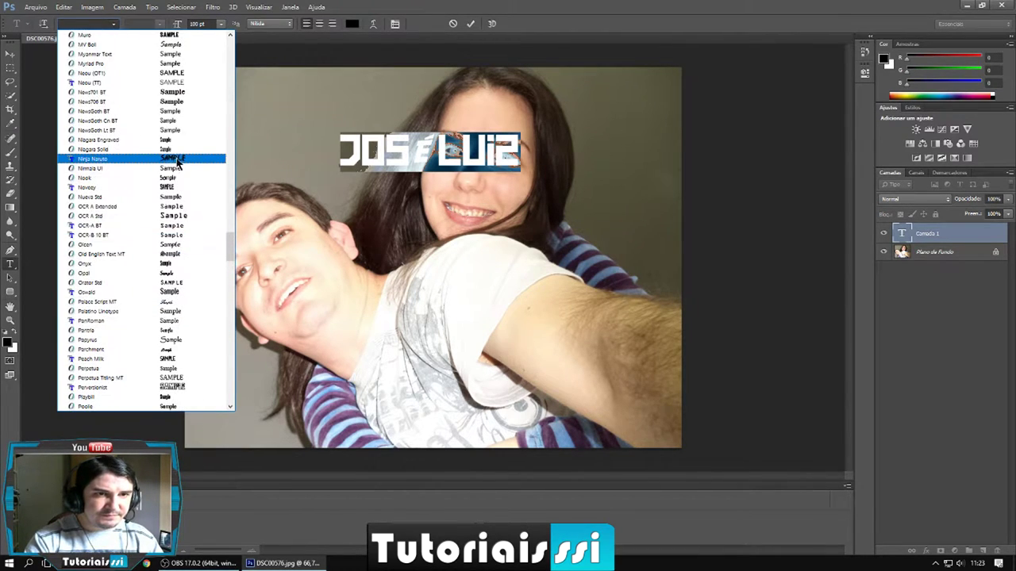
key("Escape")
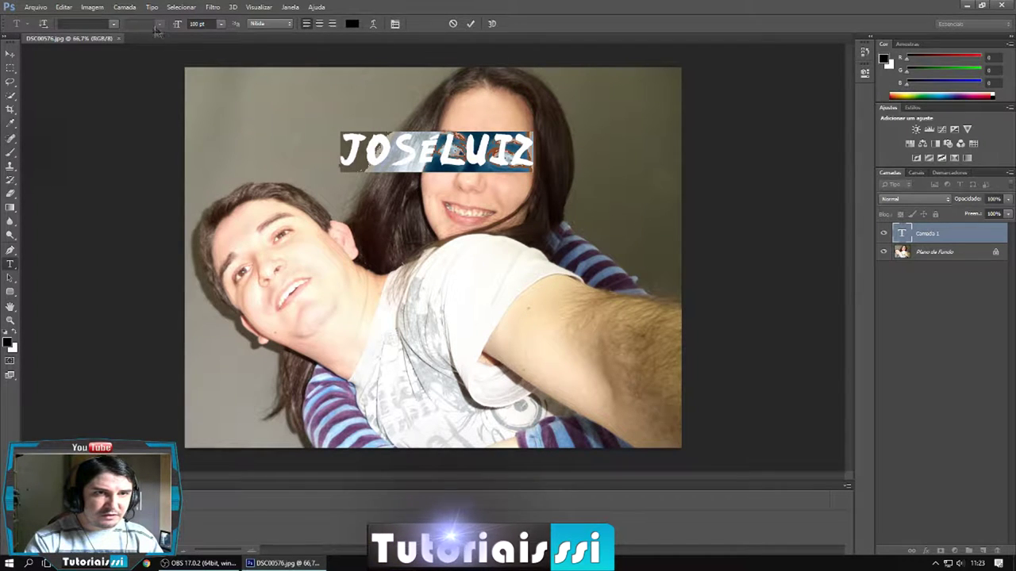
left_click(115, 24)
scroll(144, 105, "up", 3)
scroll(143, 106, "up", 3)
scroll(145, 111, "up", 3)
scroll(146, 123, "up", 2)
scroll(148, 135, "up", 2)
scroll(149, 137, "up", 2)
scroll(150, 136, "up", 3)
scroll(155, 167, "up", 2)
scroll(160, 170, "up", 3)
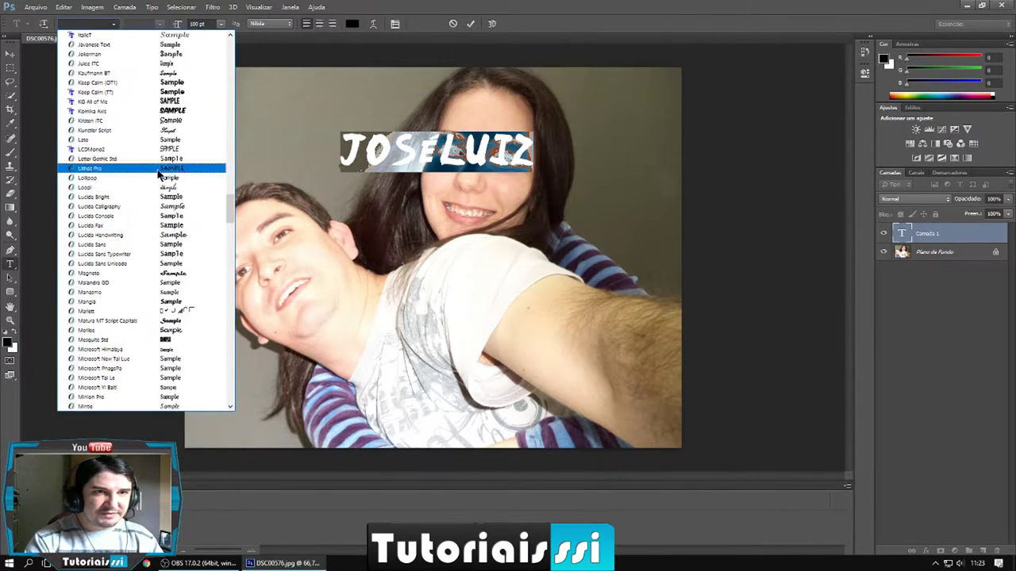
left_click(175, 116)
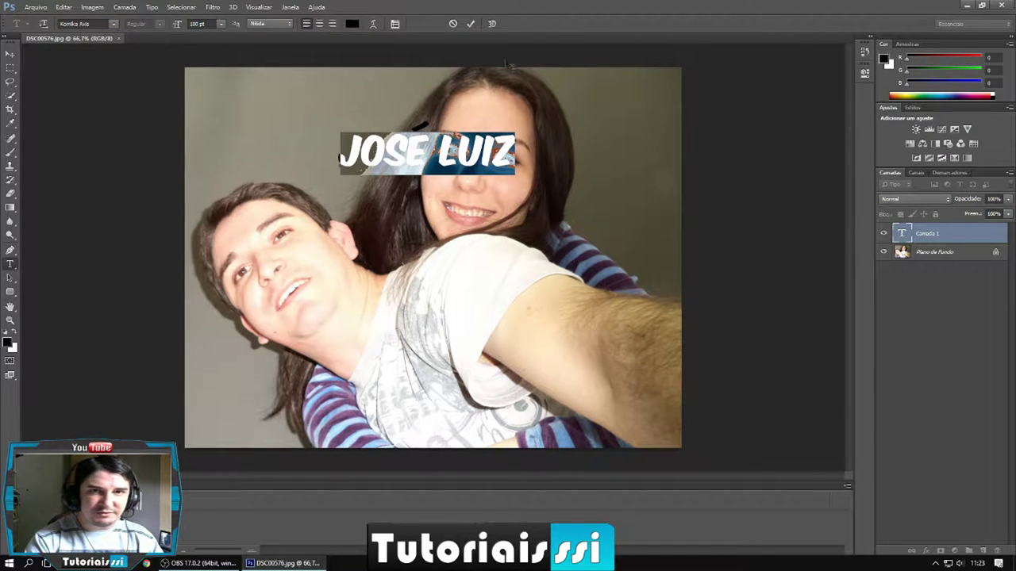
left_click(471, 24)
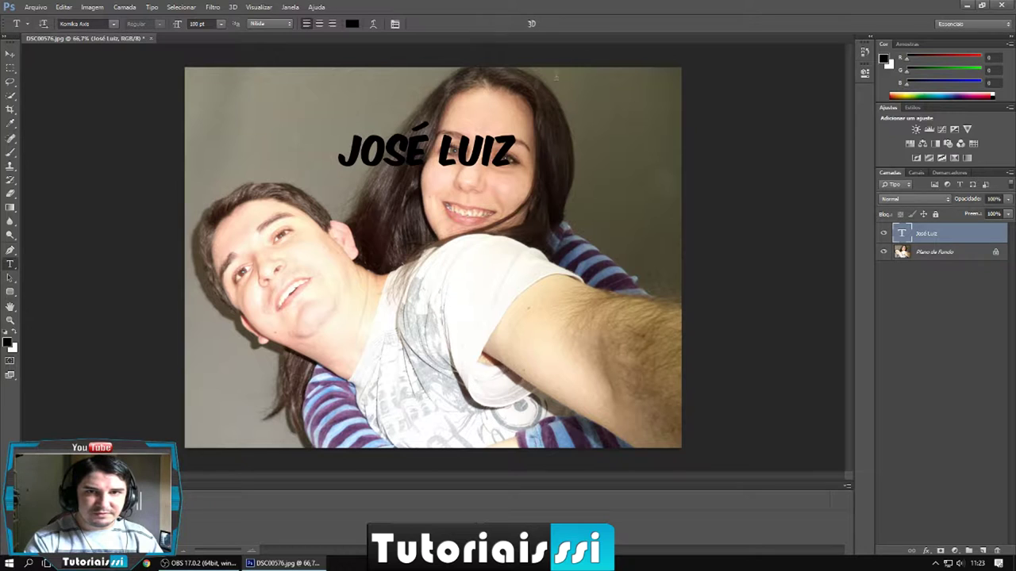
Move José Luiz down onto the man's shoulder, previewing then cancelling a drop shadow.
left_click(10, 54)
mouse_move(438, 151)
left_mouse_down()
mouse_move(392, 295)
mouse_move(405, 325)
left_mouse_up()
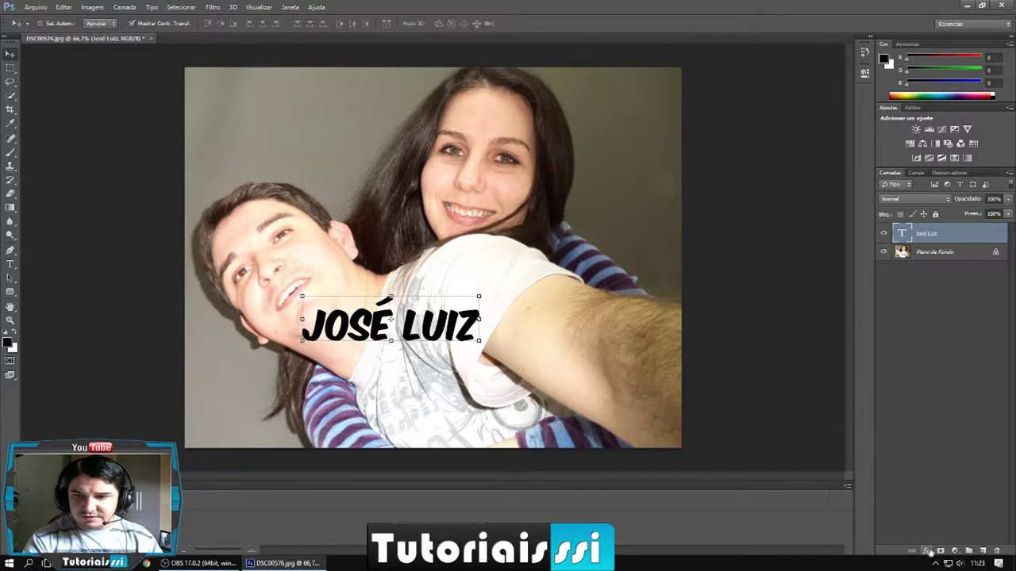
left_click(925, 551)
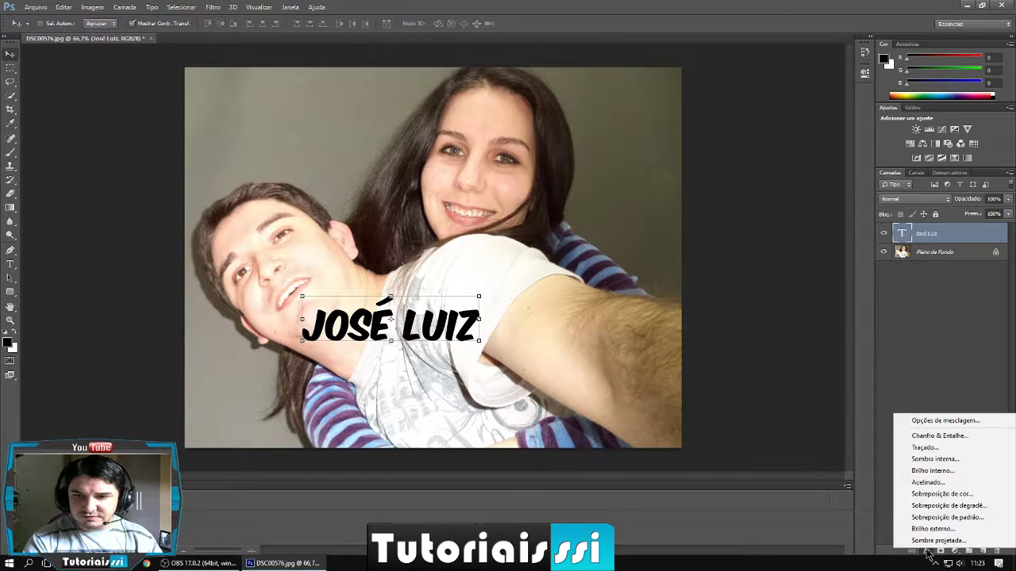
left_click(933, 422)
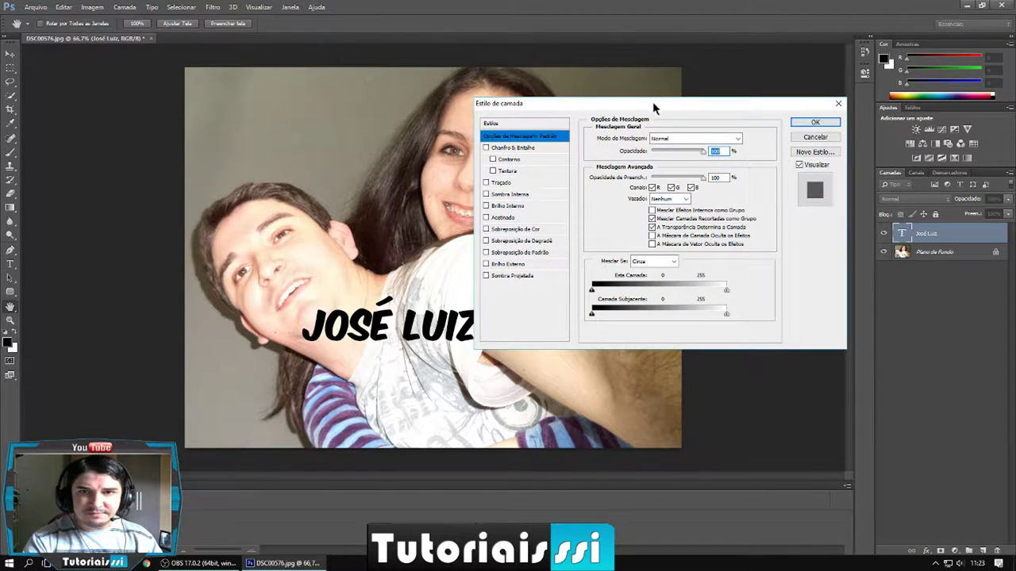
left_click_drag(655, 106, 769, 101)
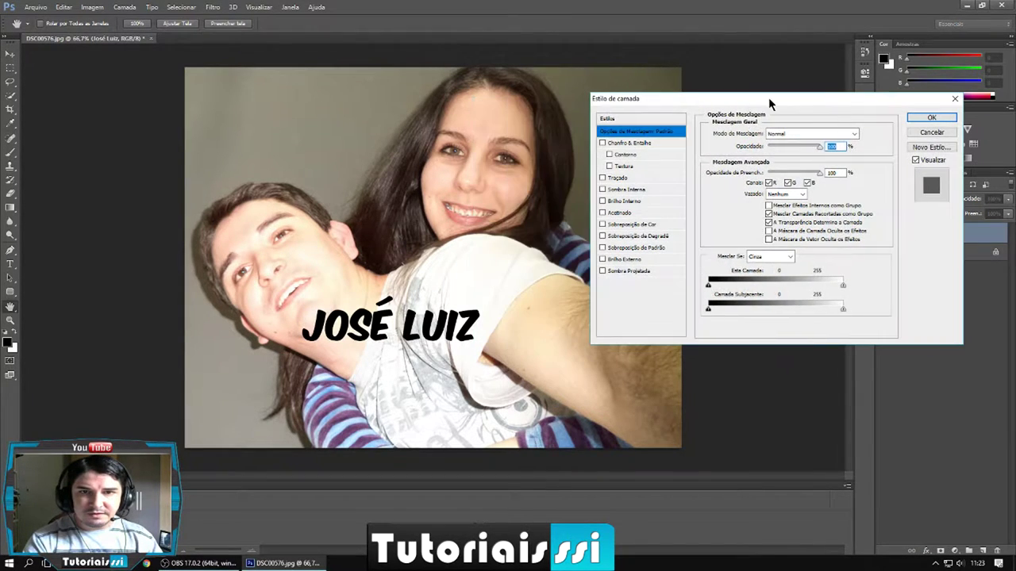
left_click(639, 272)
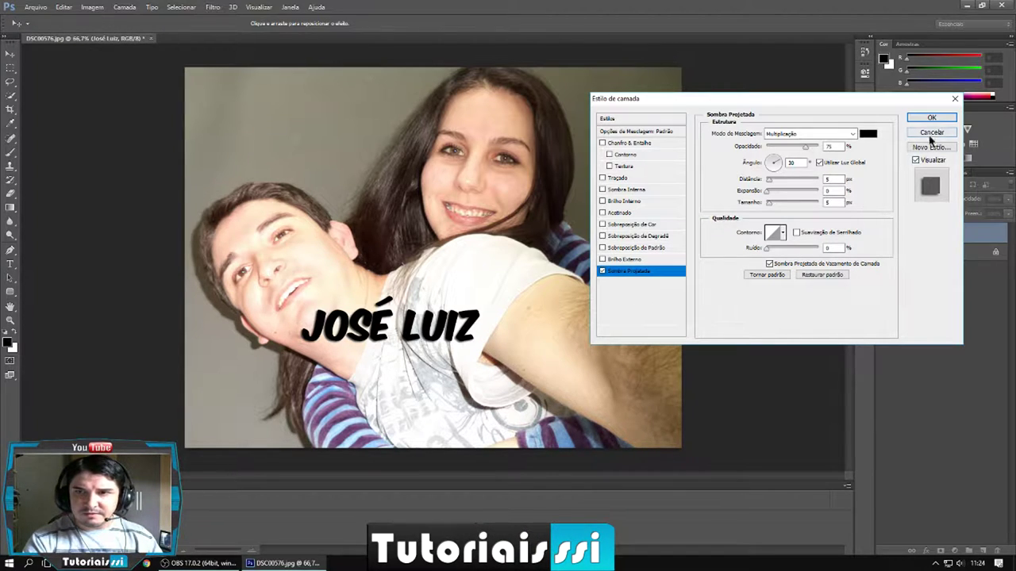
left_click(931, 133)
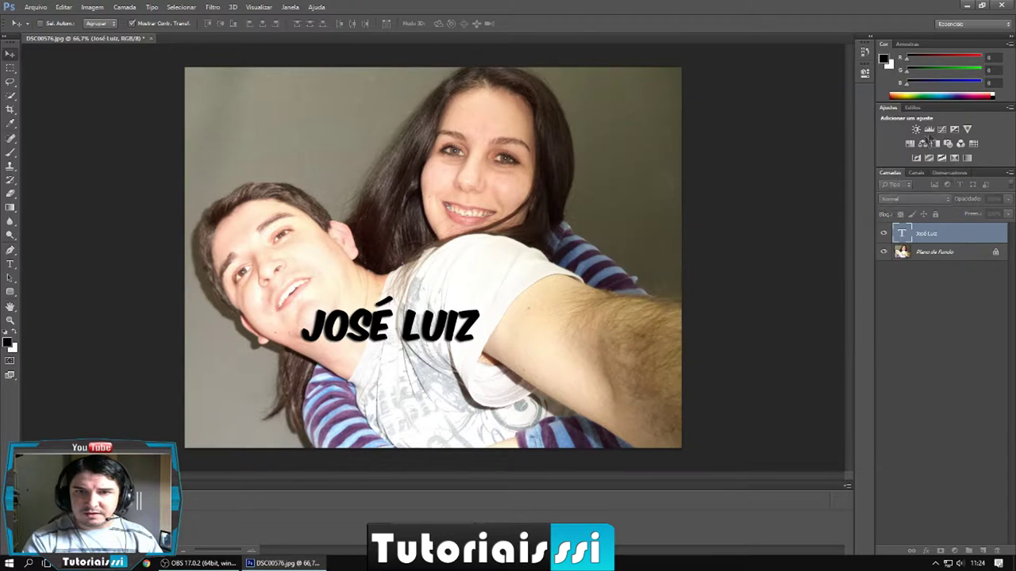
left_click(12, 266)
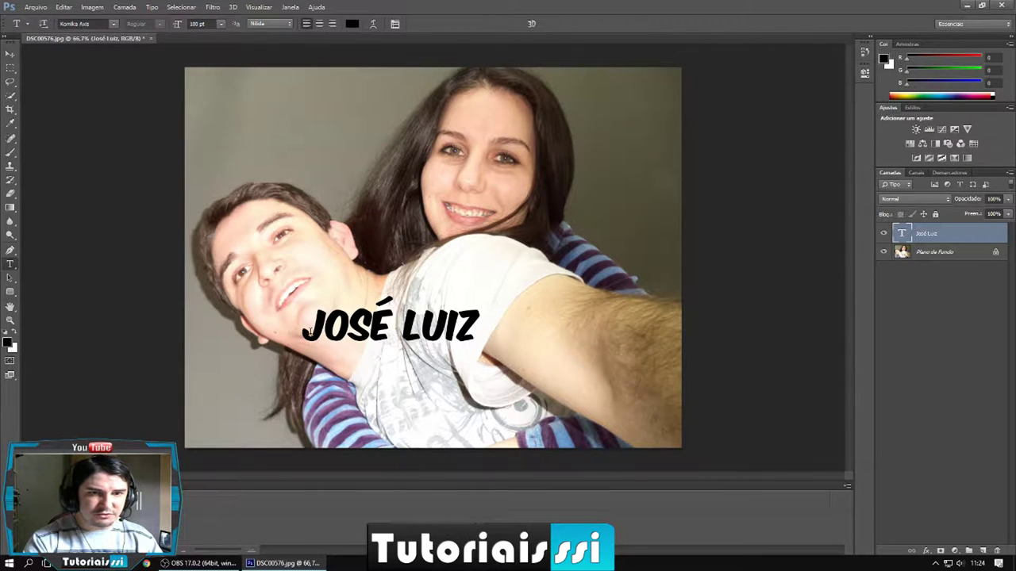
Recolour the José Luiz text bright blue (#0018ff) and commit the change.
left_click_drag(308, 333, 497, 335)
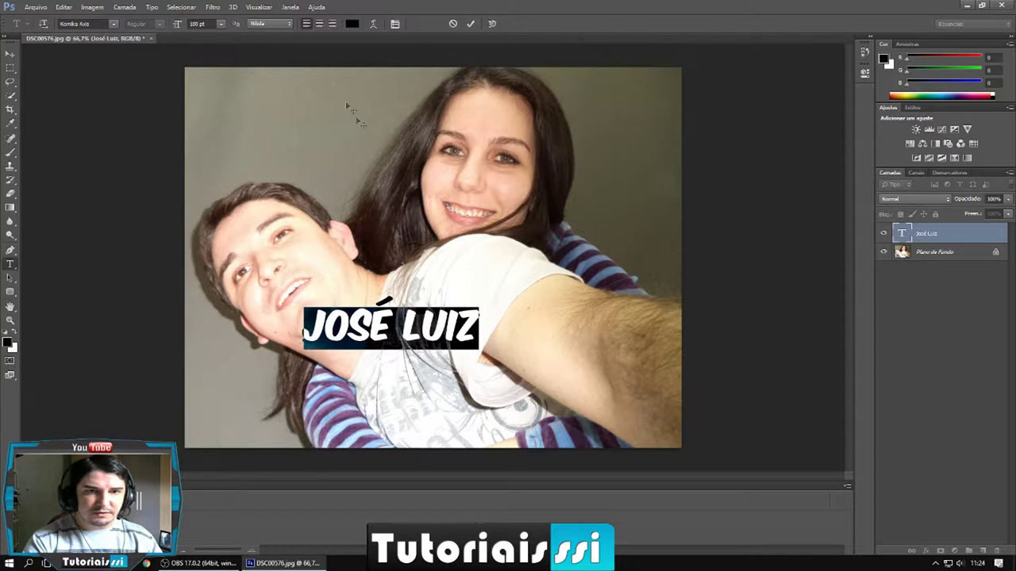
left_click(351, 24)
left_click(512, 197)
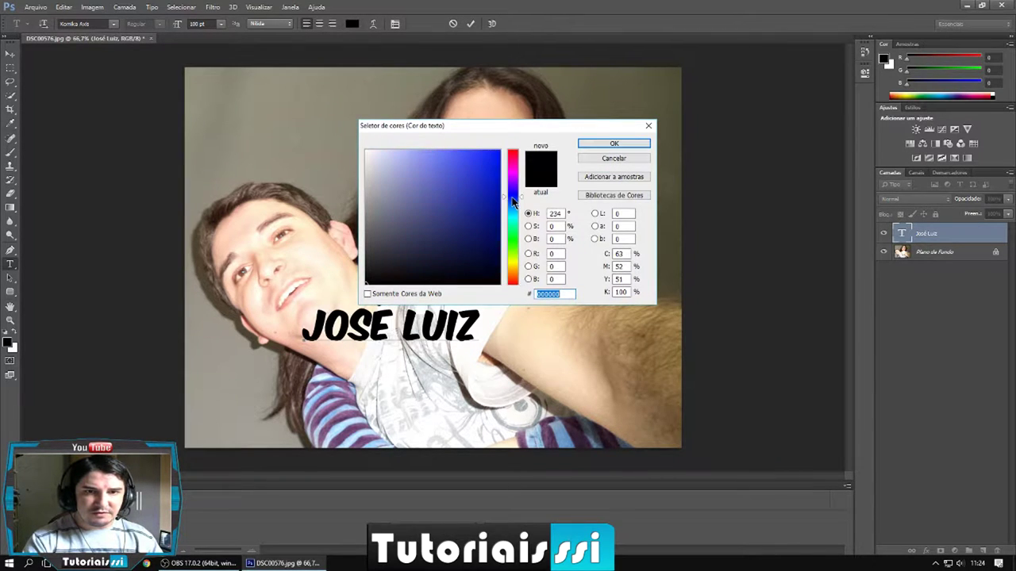
left_click(485, 185)
mouse_move(453, 158)
left_mouse_down()
mouse_move(473, 169)
mouse_move(692, 140)
left_mouse_up()
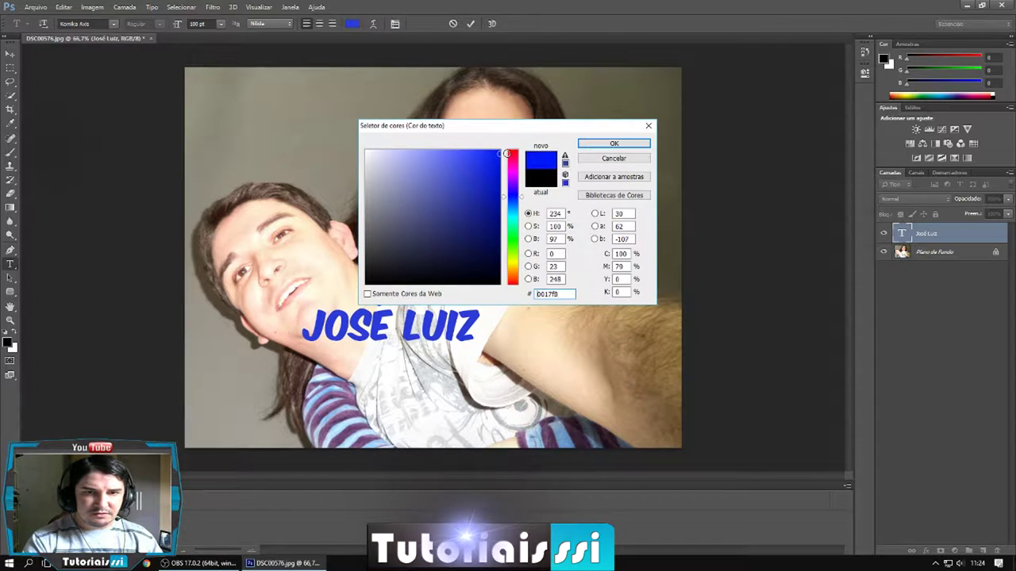
left_click(635, 145)
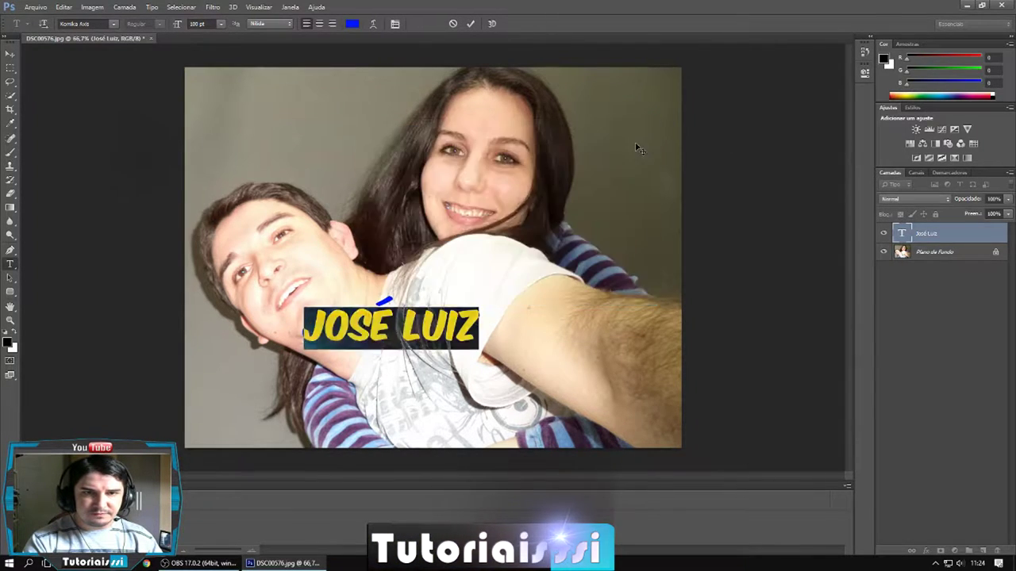
left_click(472, 24)
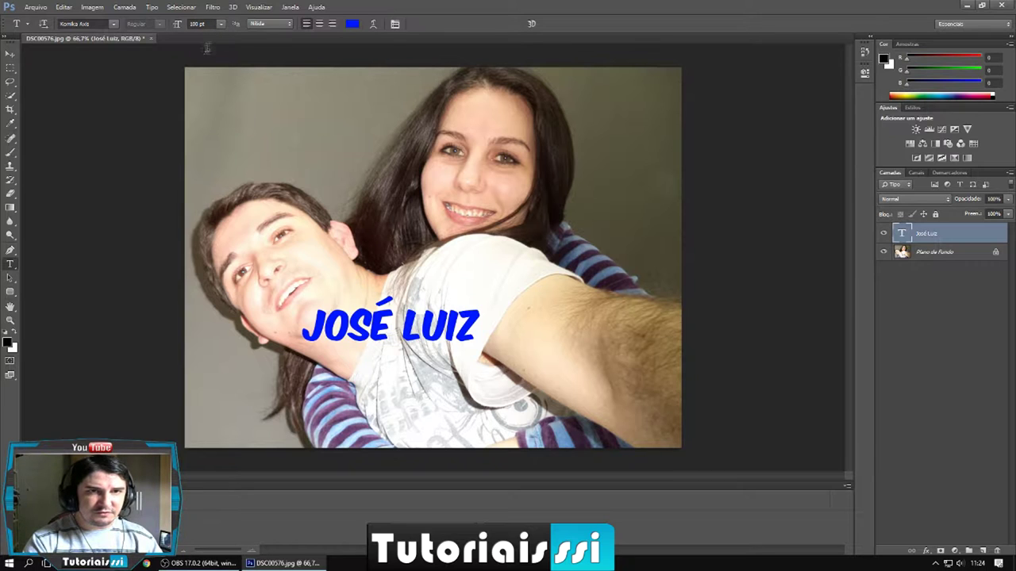
left_click(10, 53)
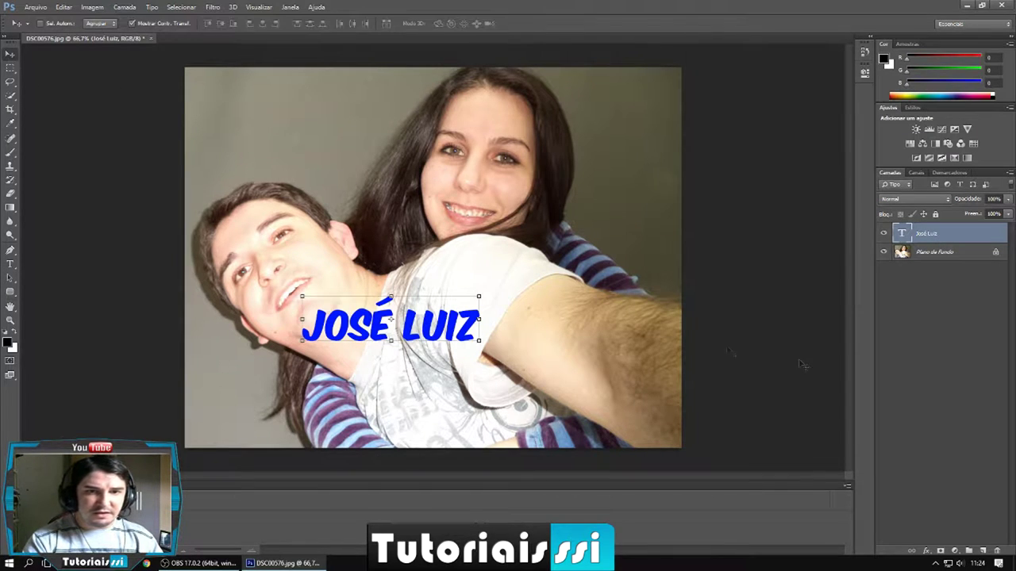
Add a light blue drop shadow in Normal blend mode to the name.
left_click(931, 551)
left_click(905, 421)
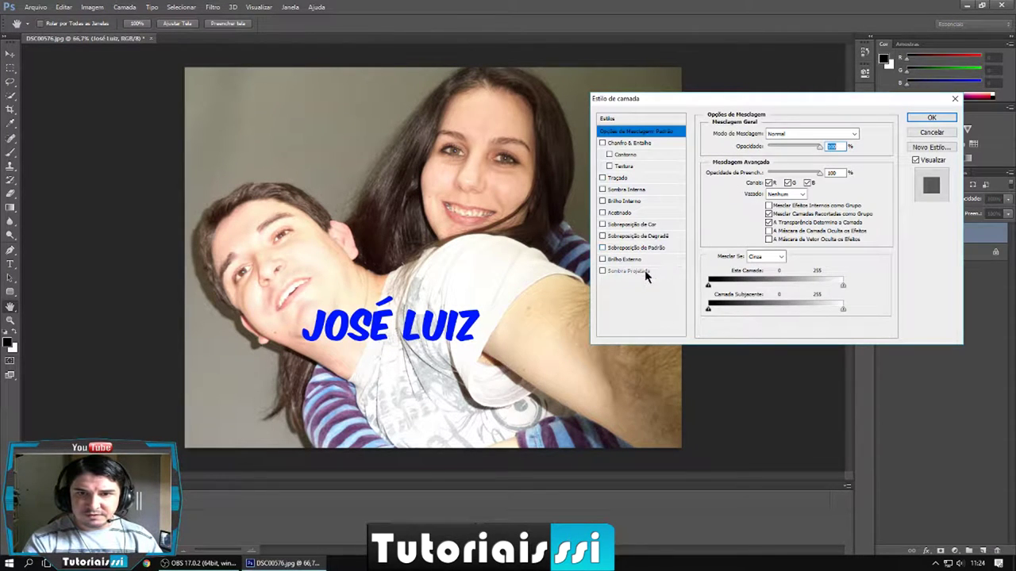
left_click(629, 272)
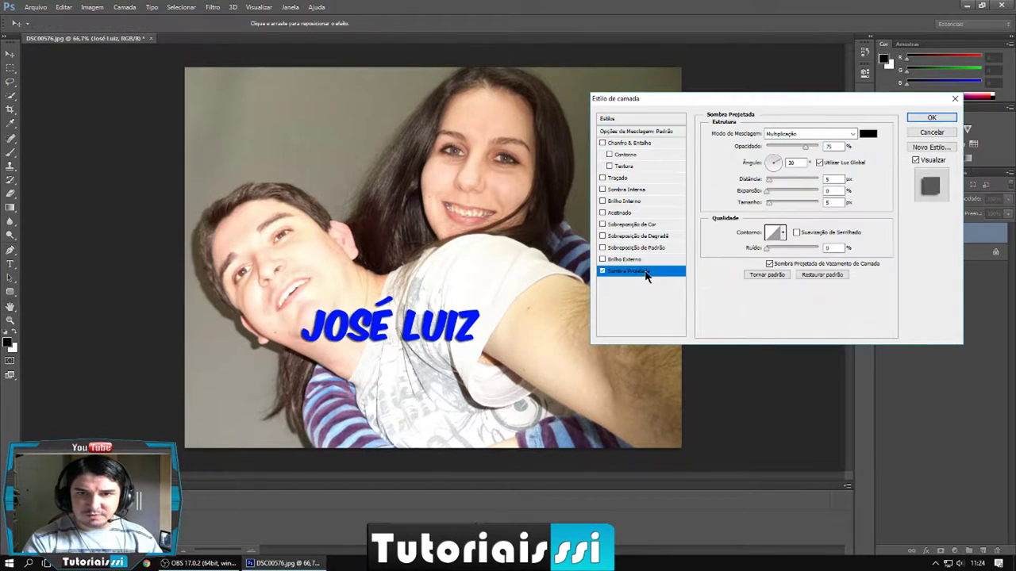
left_click(806, 134)
left_click(788, 145)
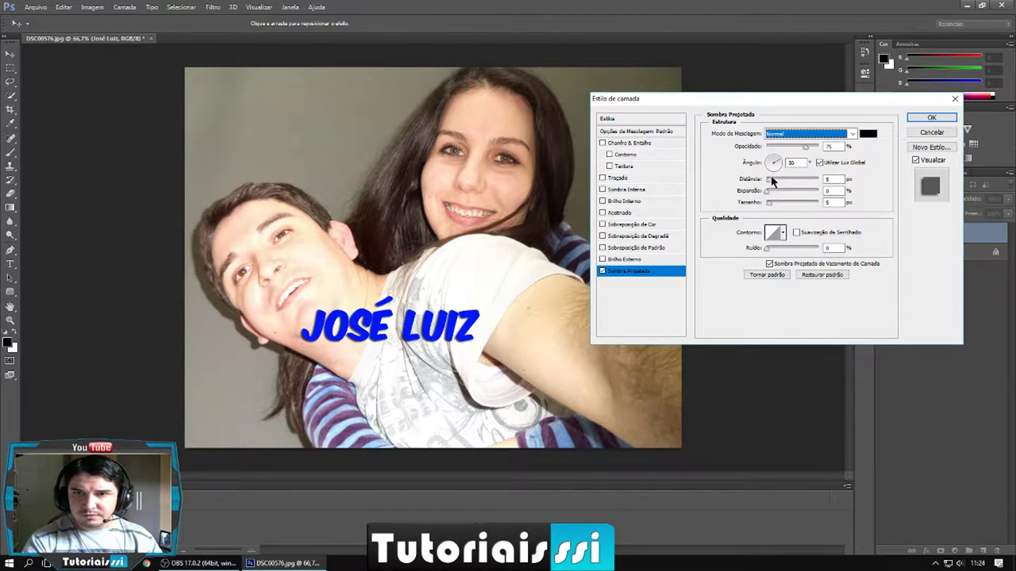
left_click(867, 134)
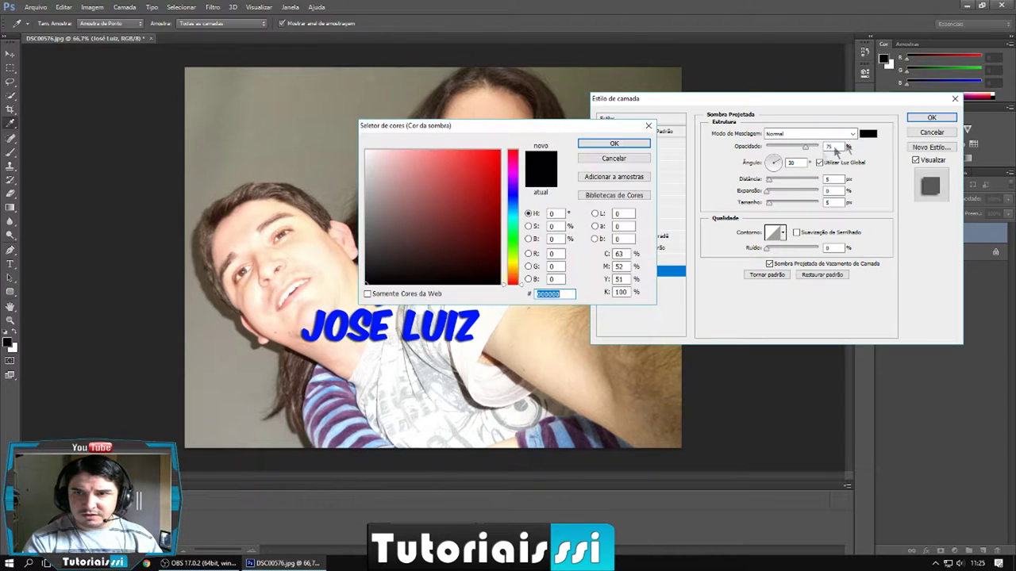
left_click(516, 210)
left_click(492, 155)
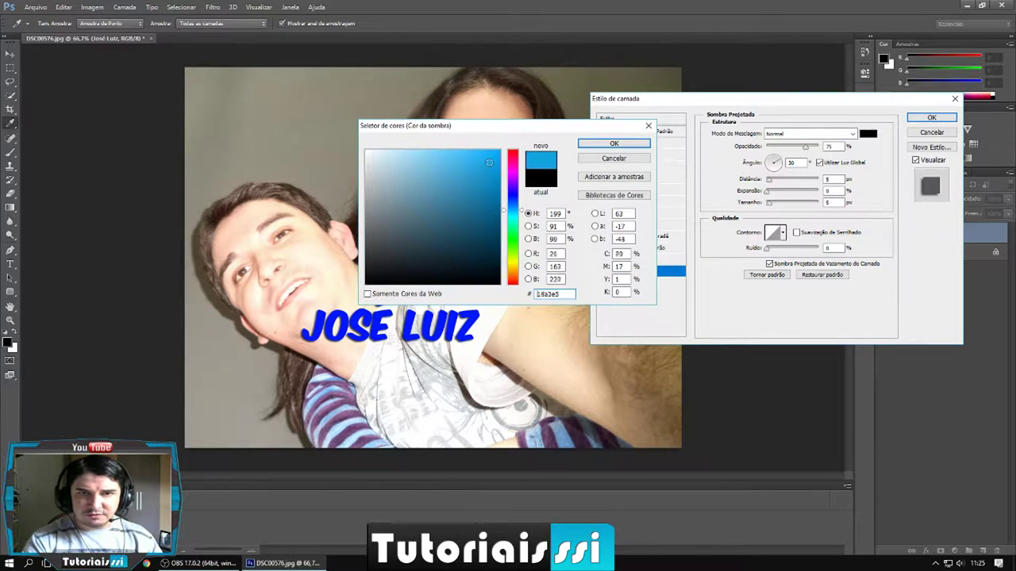
left_click(629, 143)
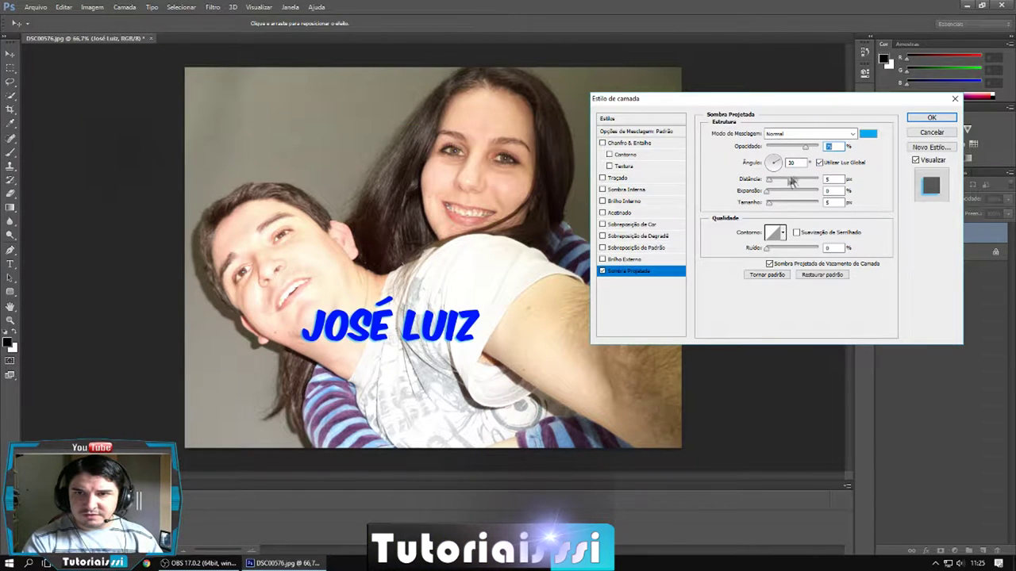
Set the shadow to 177° angle, 8 px distance, 13 px size, and enable Outer Glow.
mouse_move(770, 178)
left_mouse_down()
mouse_move(786, 185)
mouse_move(757, 154)
mouse_move(790, 159)
left_mouse_up()
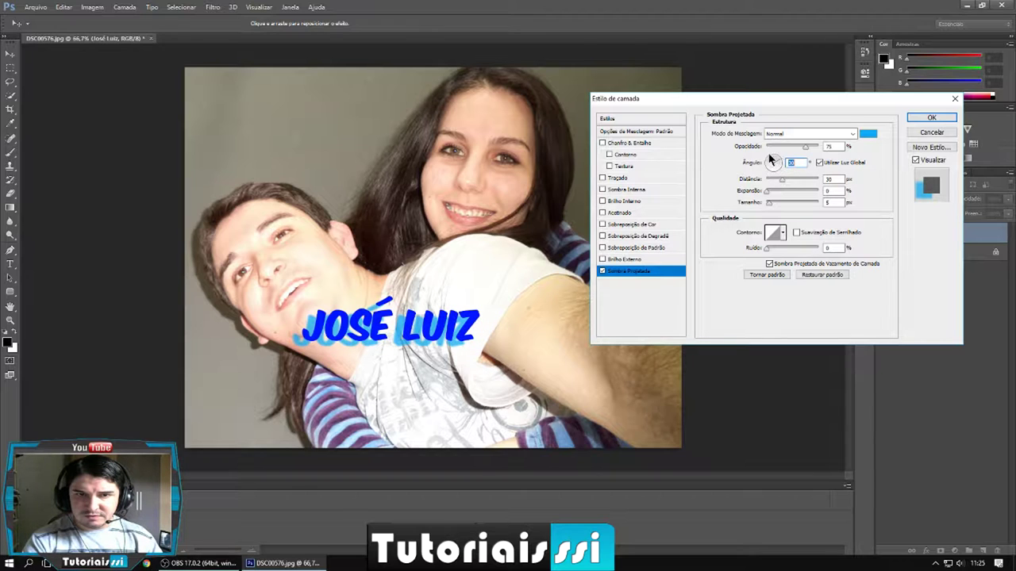
left_click_drag(774, 163, 756, 161)
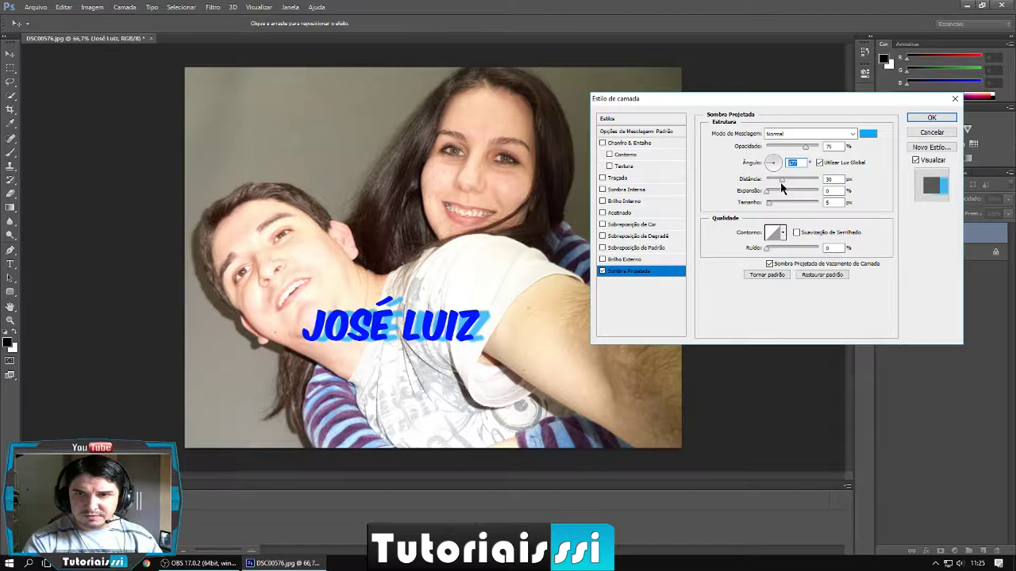
left_click_drag(781, 183, 770, 181)
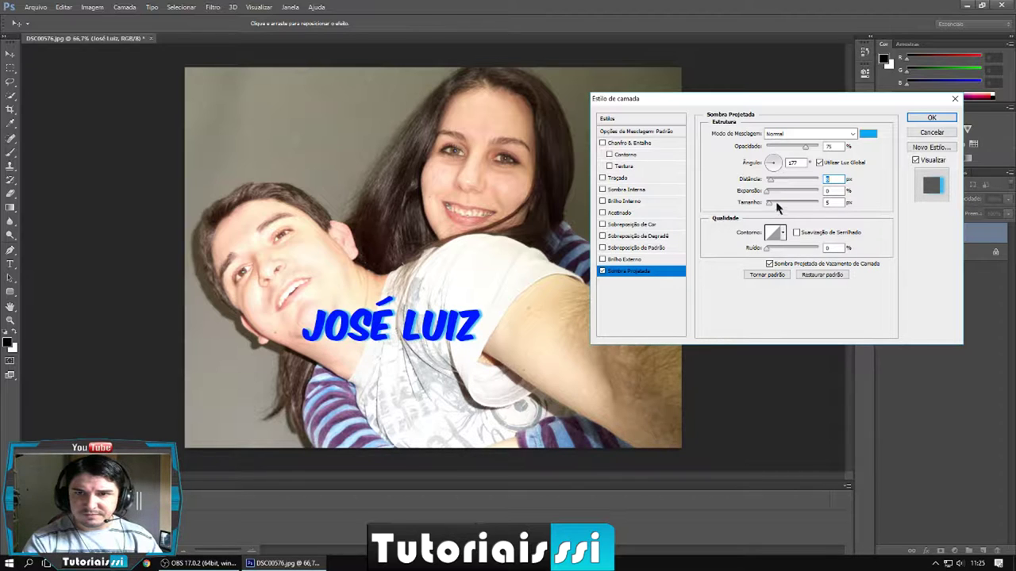
left_click(767, 190)
left_click_drag(788, 195, 775, 195)
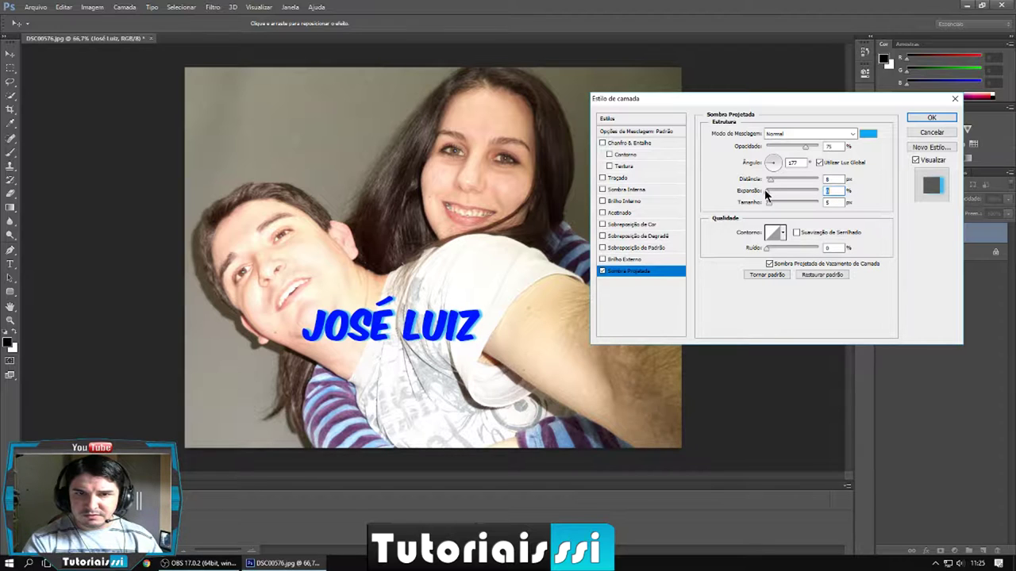
left_click_drag(769, 205, 774, 205)
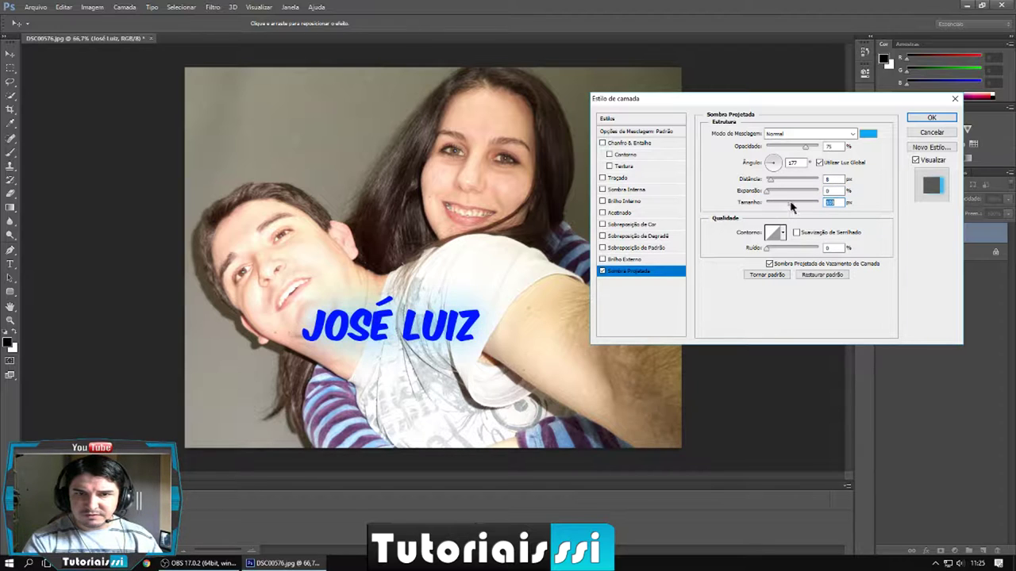
left_click(775, 250)
mouse_move(775, 250)
left_mouse_down()
mouse_move(797, 249)
mouse_move(763, 248)
left_mouse_up()
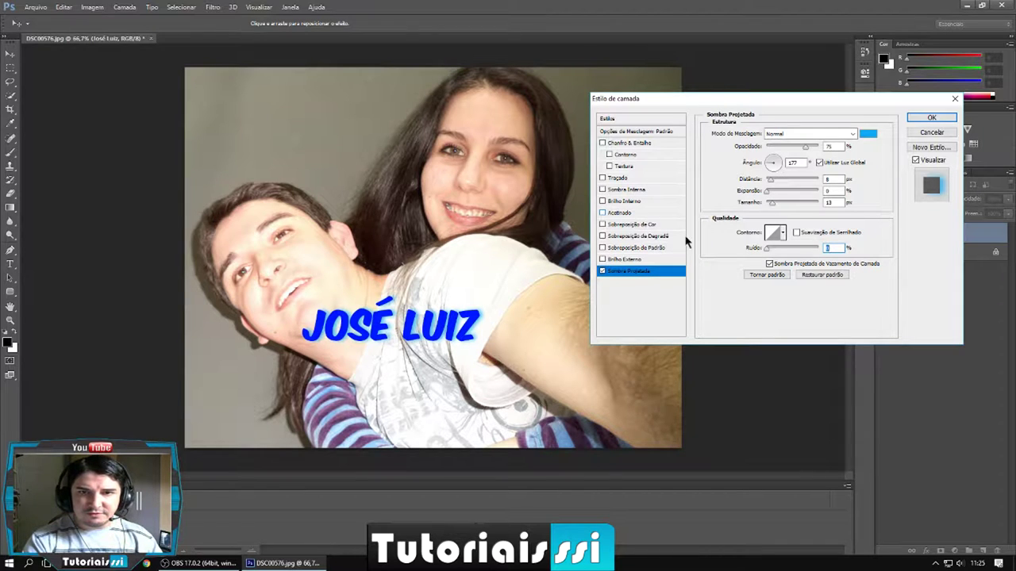
left_click(634, 260)
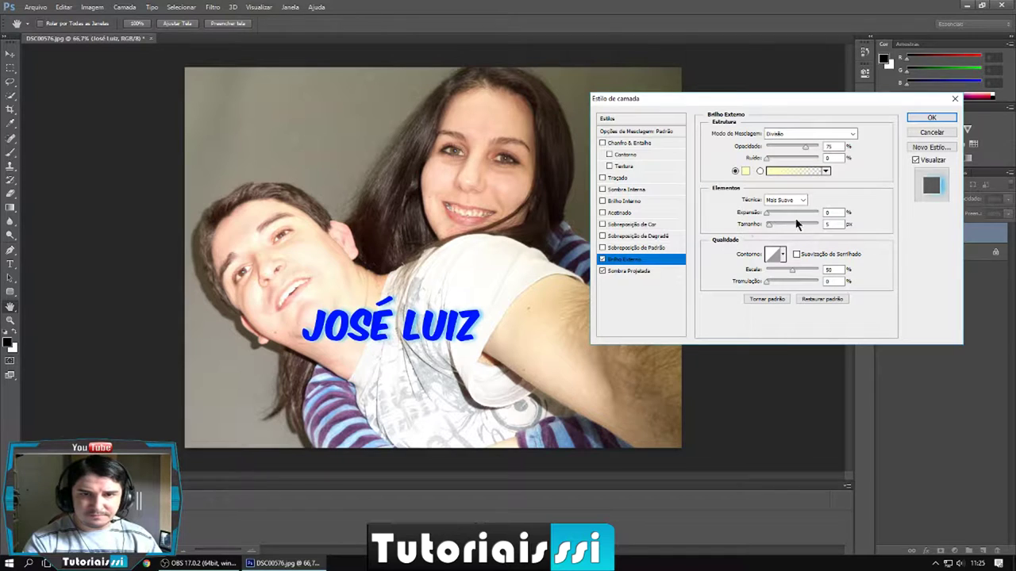
Make the outer glow bright cyan in Normal mode and widen its size.
left_click(745, 171)
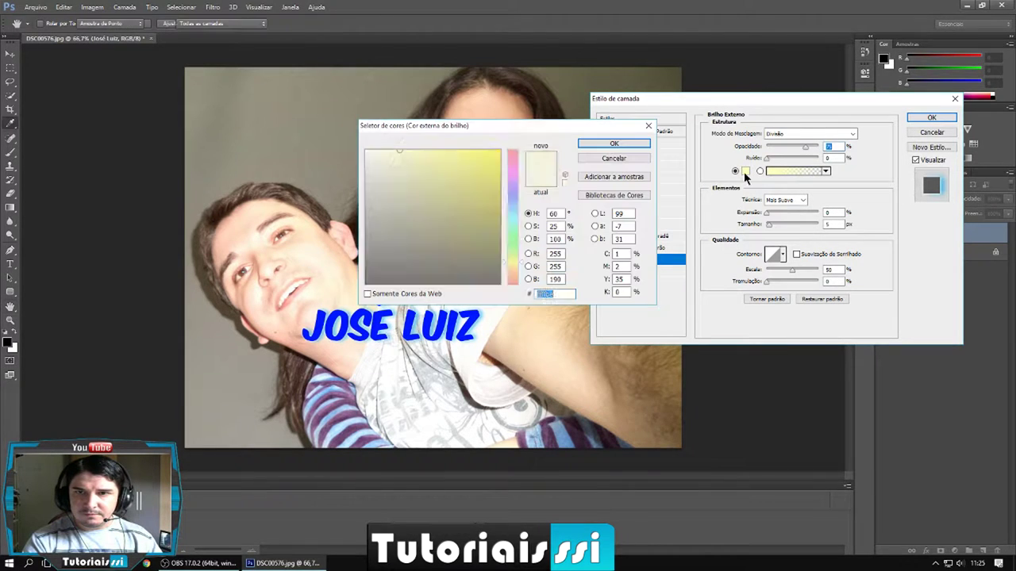
left_click(513, 221)
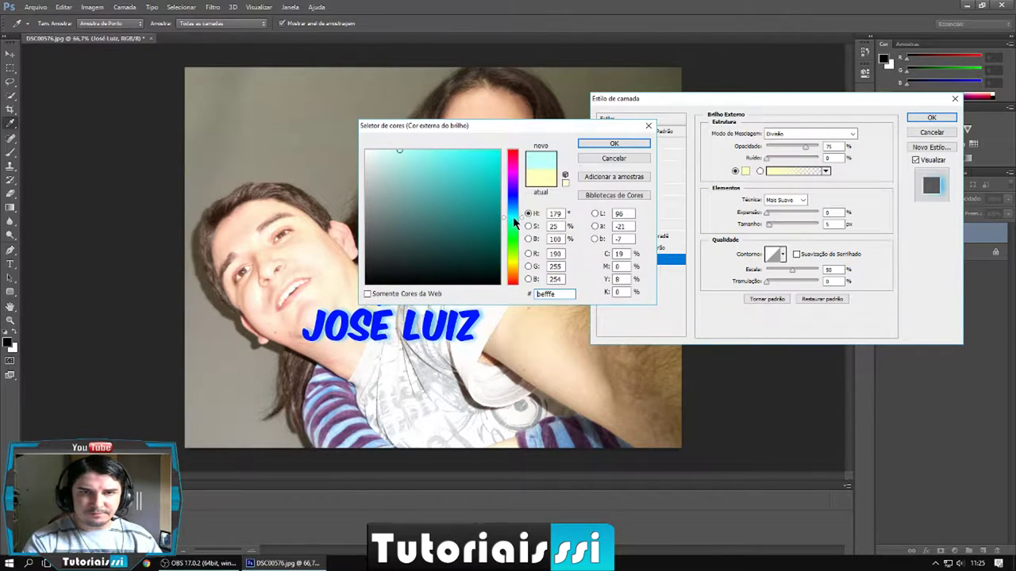
left_click(496, 153)
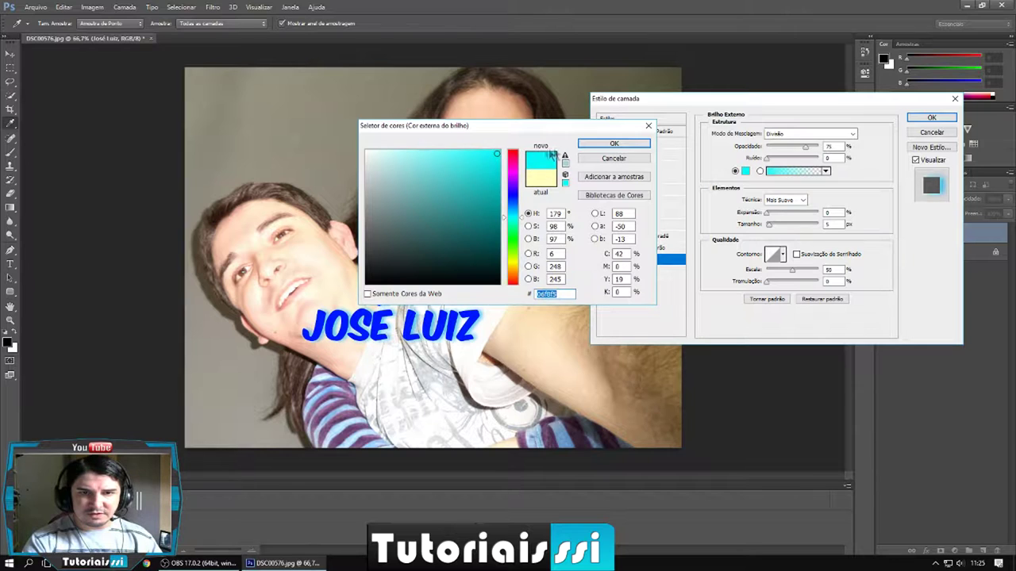
left_click(611, 147)
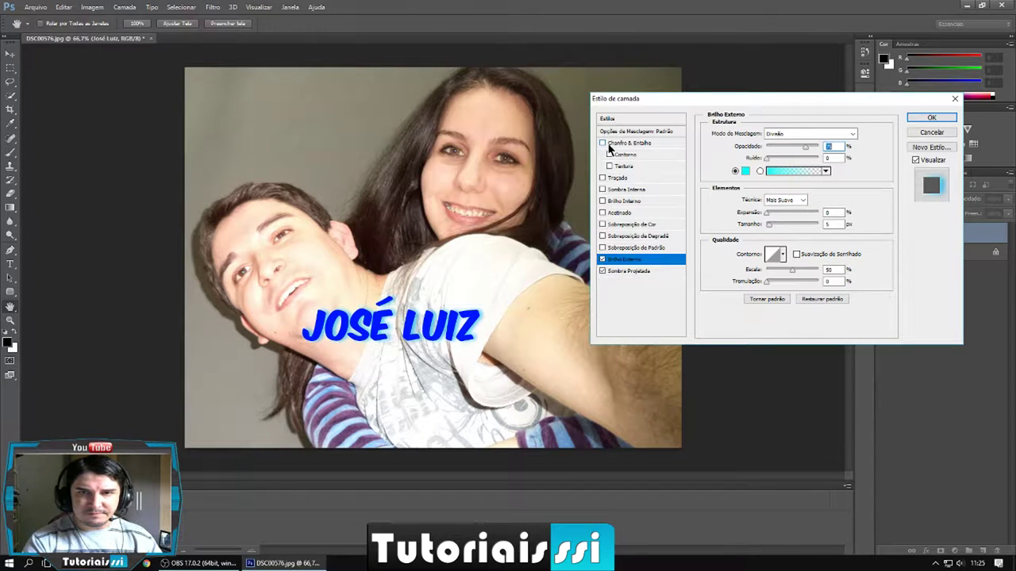
left_click(775, 136)
left_click(776, 141)
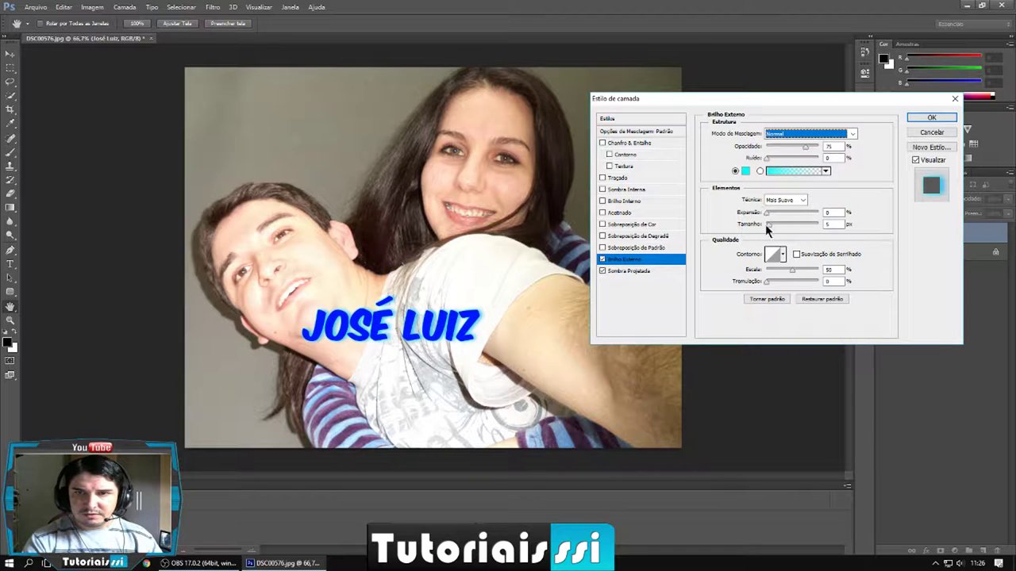
left_click_drag(768, 225, 776, 225)
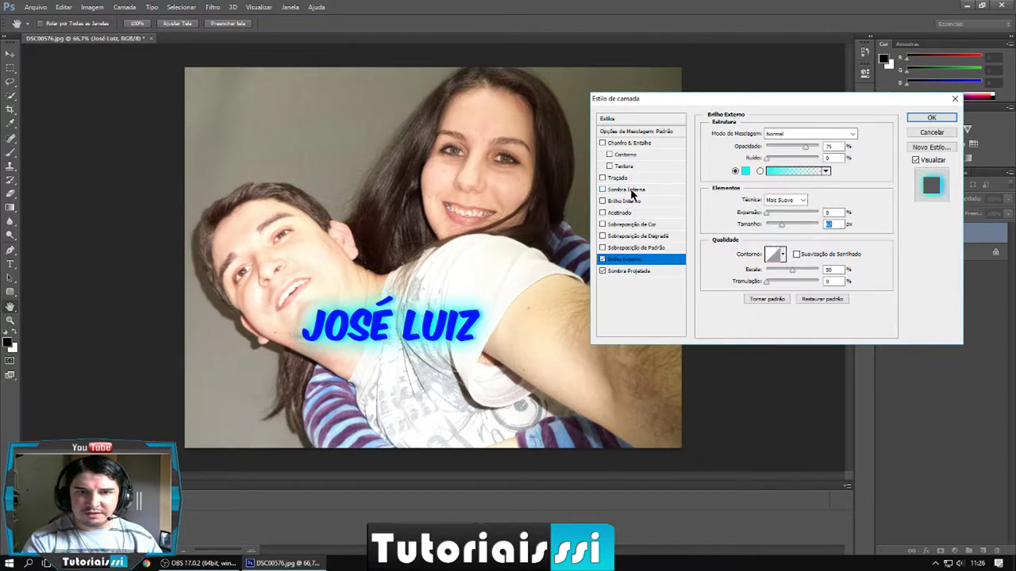
Add a Normal-mode inner shadow with 6 px distance, then enable Inner Glow.
left_click(633, 191)
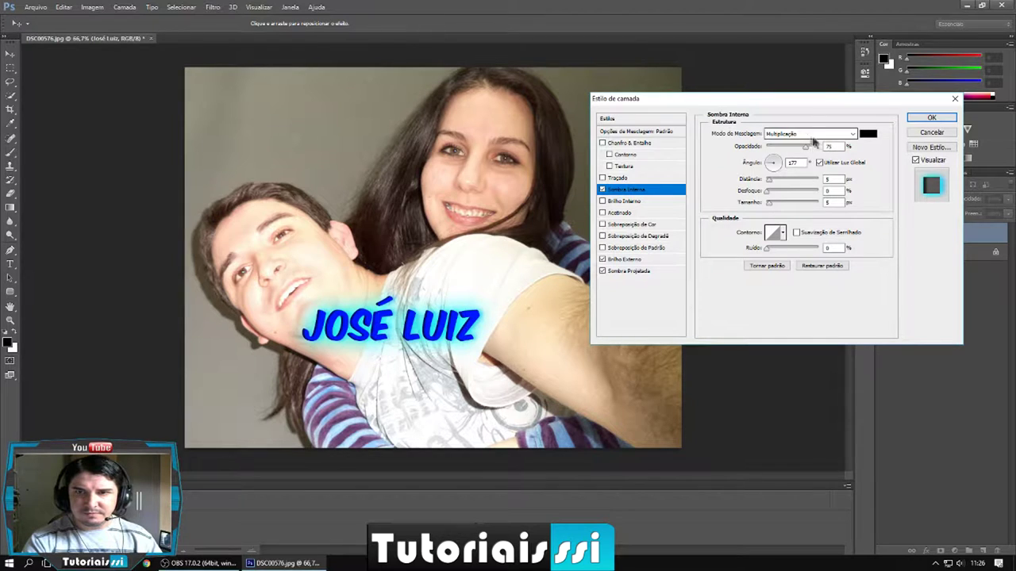
left_click(785, 133)
left_click(781, 139)
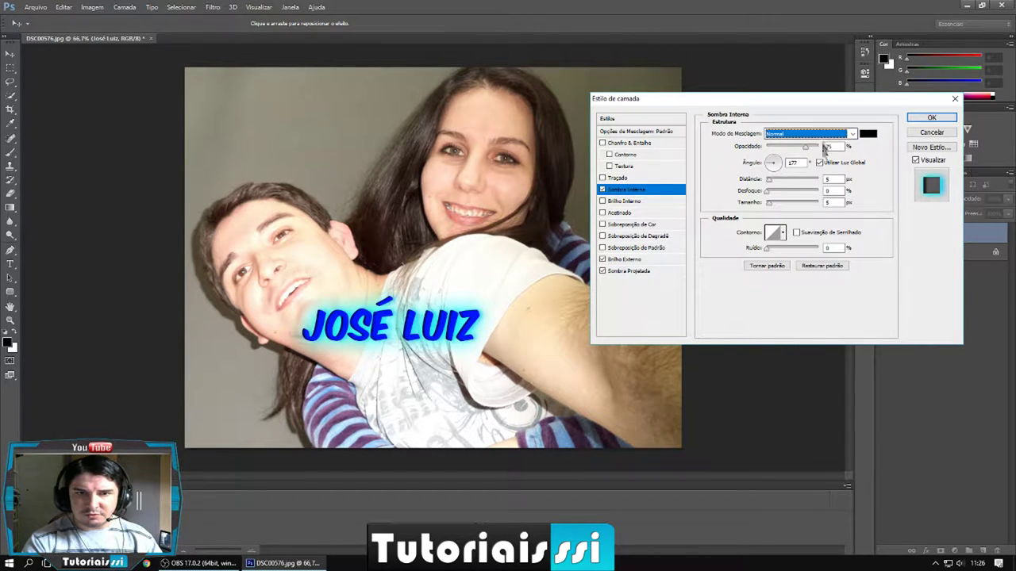
left_click(768, 180)
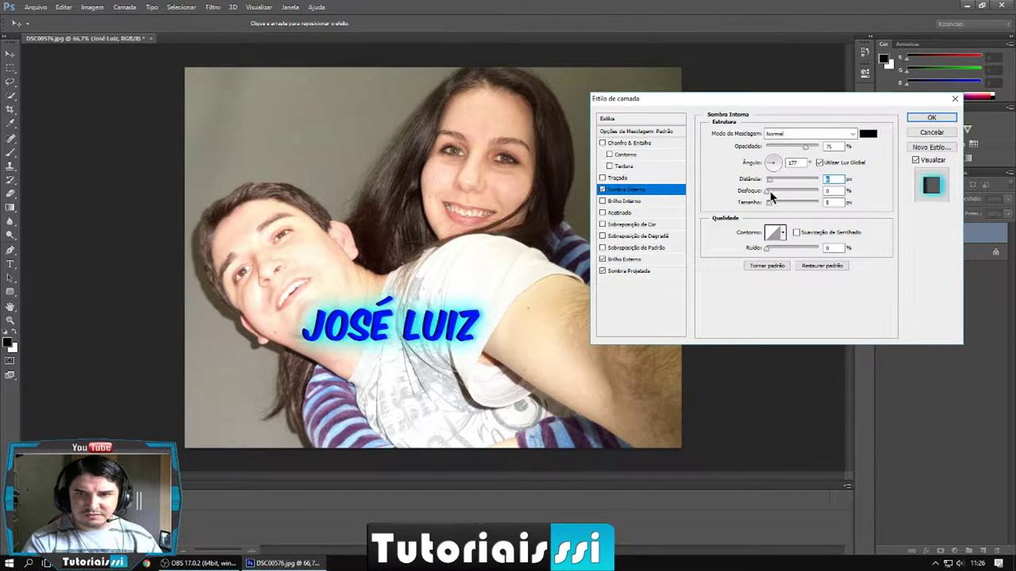
left_click(766, 192)
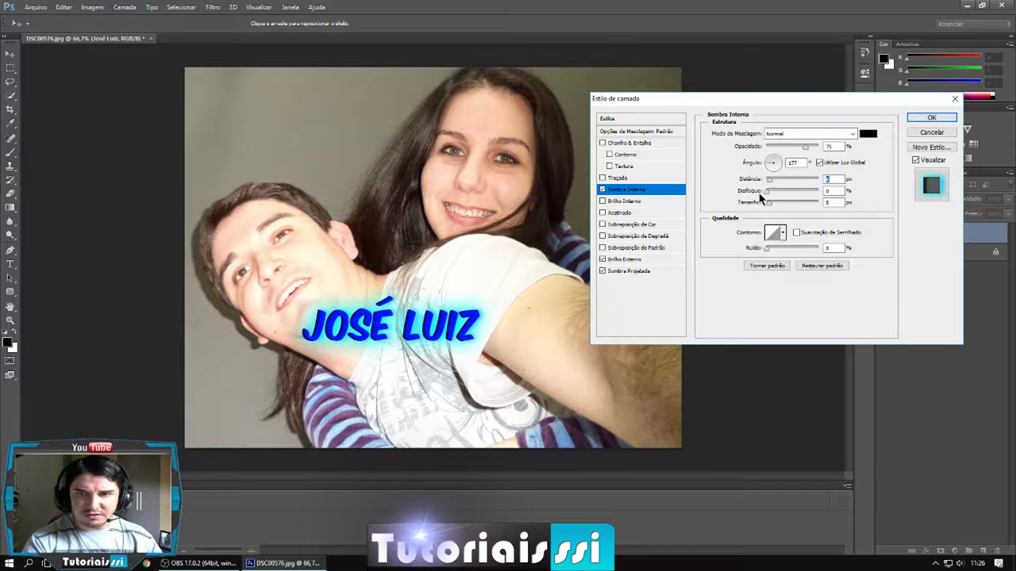
type("6")
left_click(767, 202)
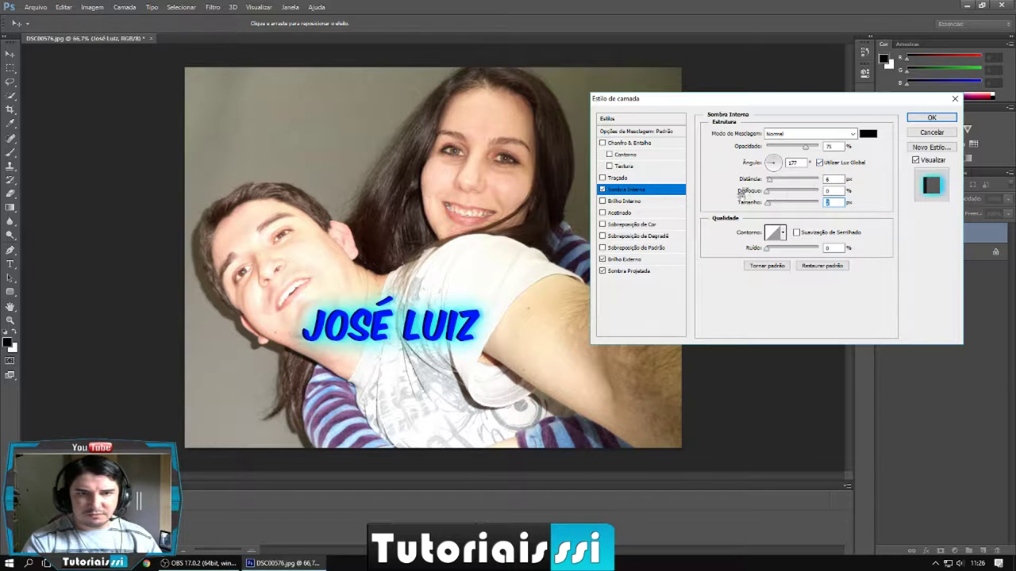
left_click(628, 204)
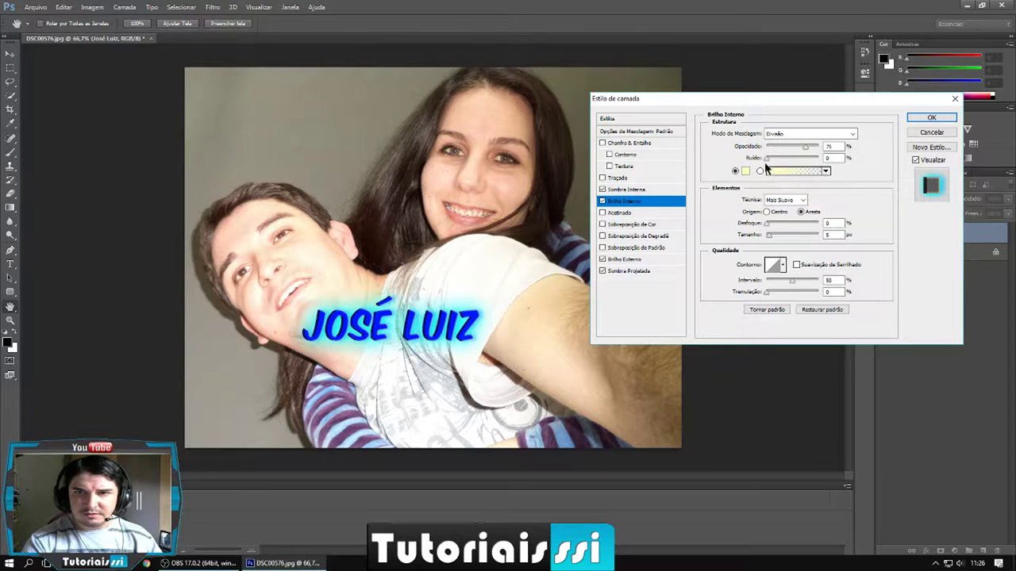
Set the inner glow to Normal mode and cyan #0ceedb with a larger size.
left_click(800, 135)
left_click(796, 146)
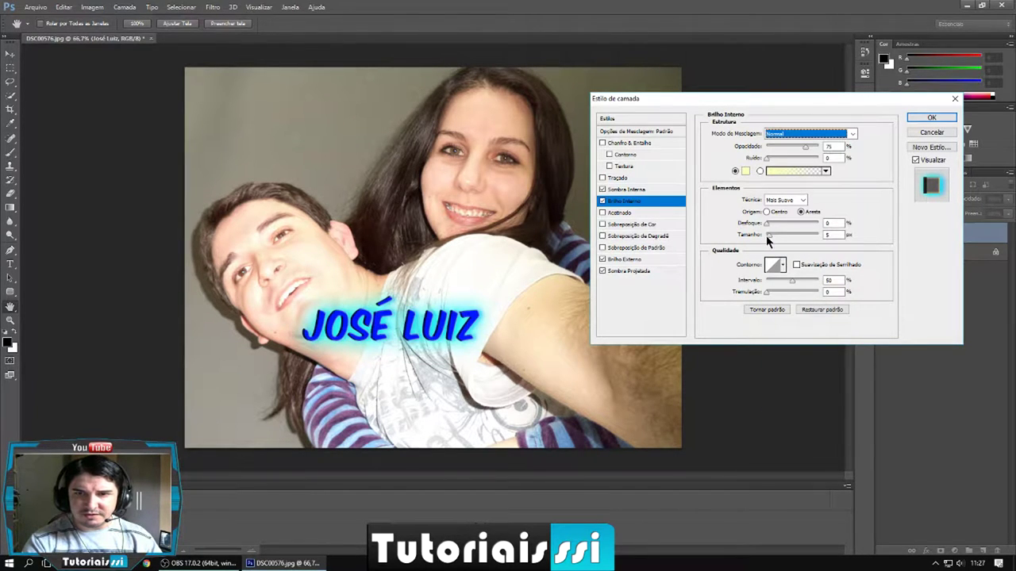
left_click_drag(768, 236, 773, 236)
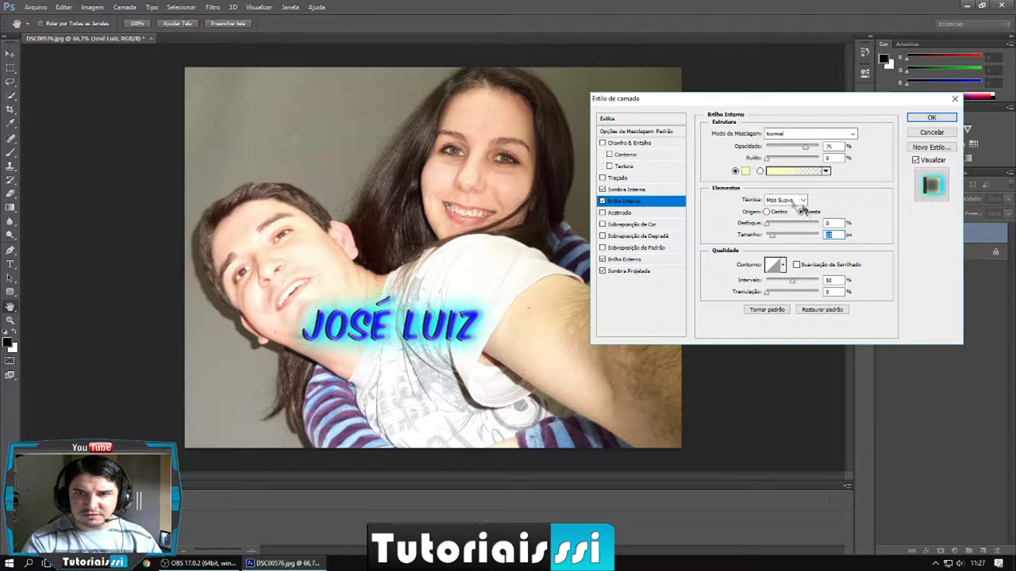
left_click(750, 171)
left_click(515, 210)
left_click_drag(515, 213, 517, 225)
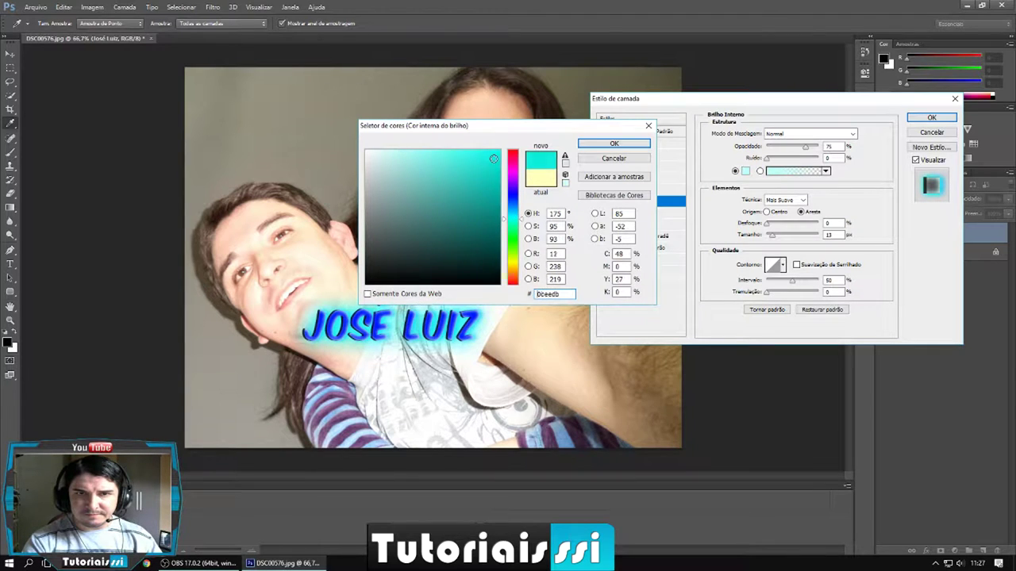
left_click(603, 142)
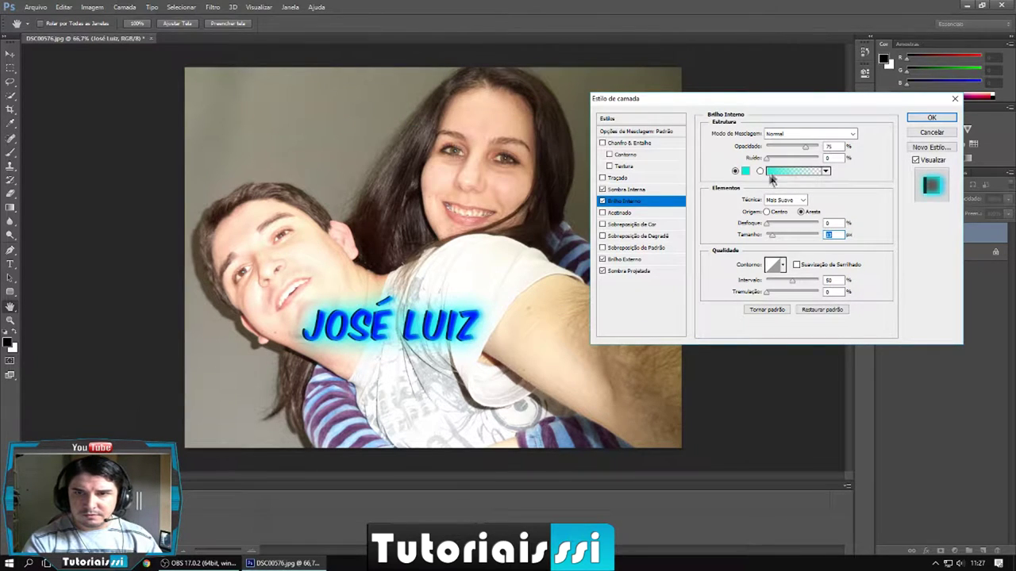
left_click_drag(771, 236, 774, 238)
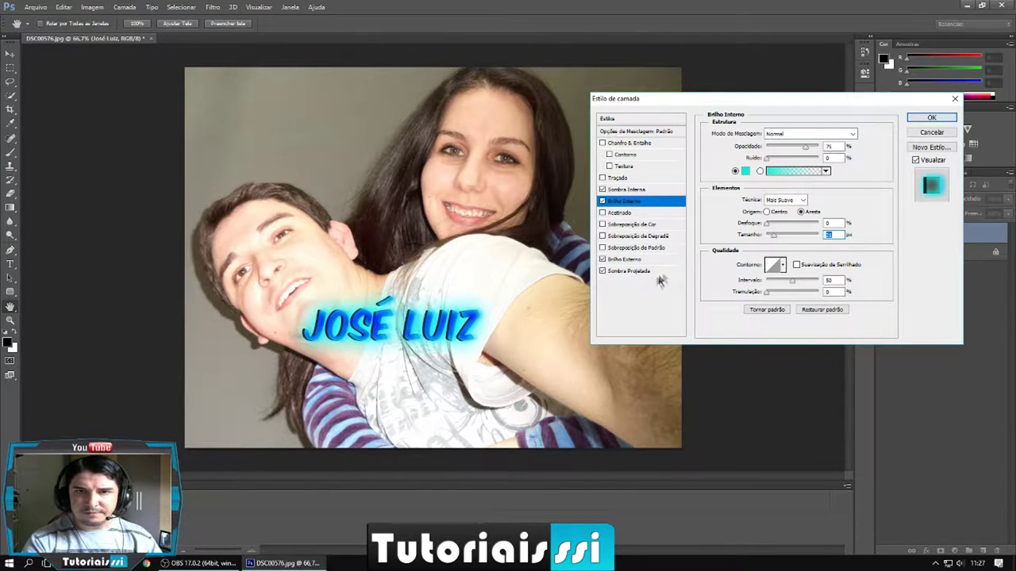
Add a 3 px black stroke and an inverted Multiply satin to the JOSÉ LUIZ text.
left_click(618, 179)
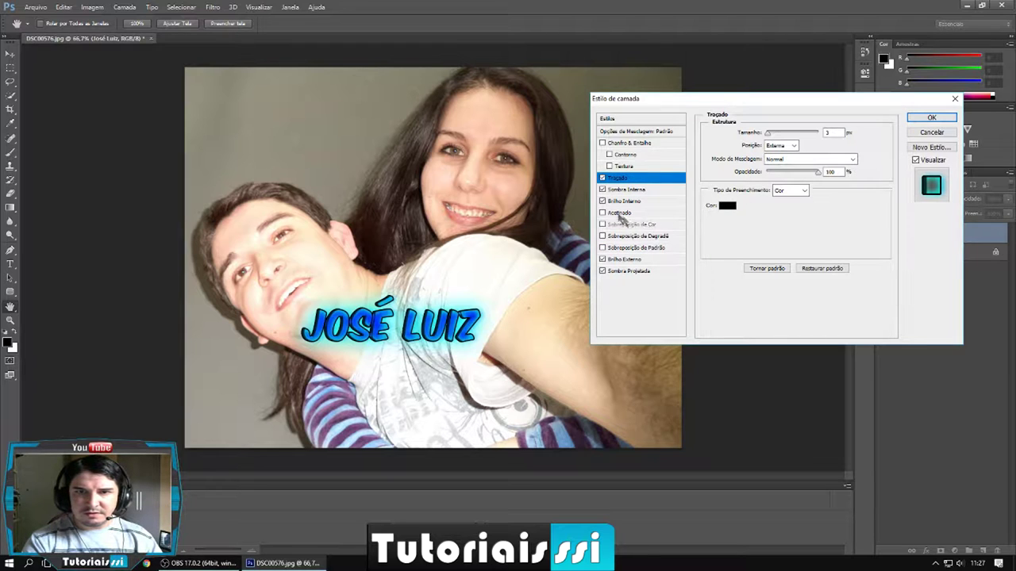
left_click(621, 214)
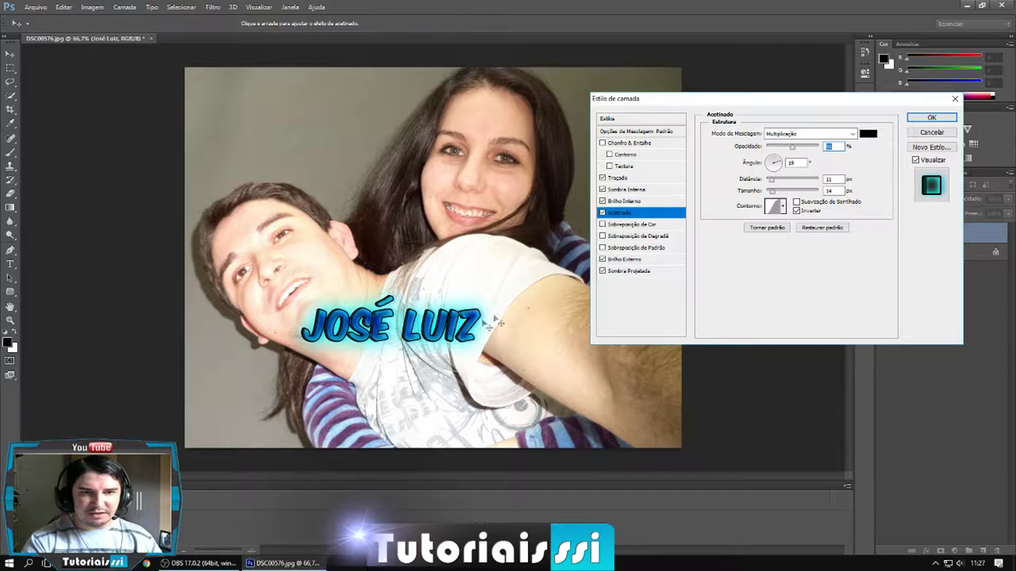
left_click(932, 117)
Drag the styled JOSÉ LUIZ text into the photo's upper-left corner.
mouse_move(438, 338)
left_mouse_down()
mouse_move(325, 135)
mouse_move(332, 131)
left_mouse_up()
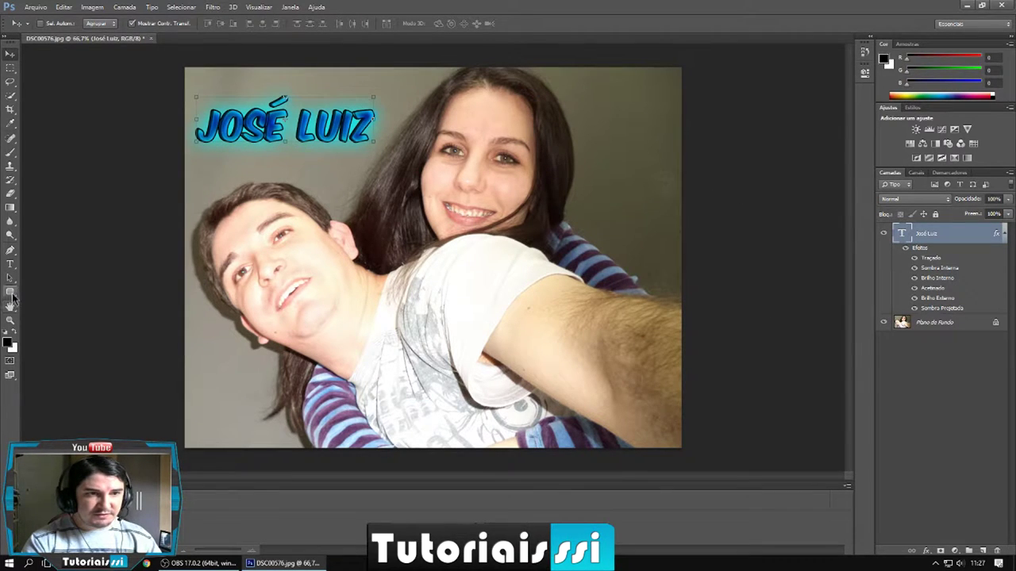
left_click(10, 265)
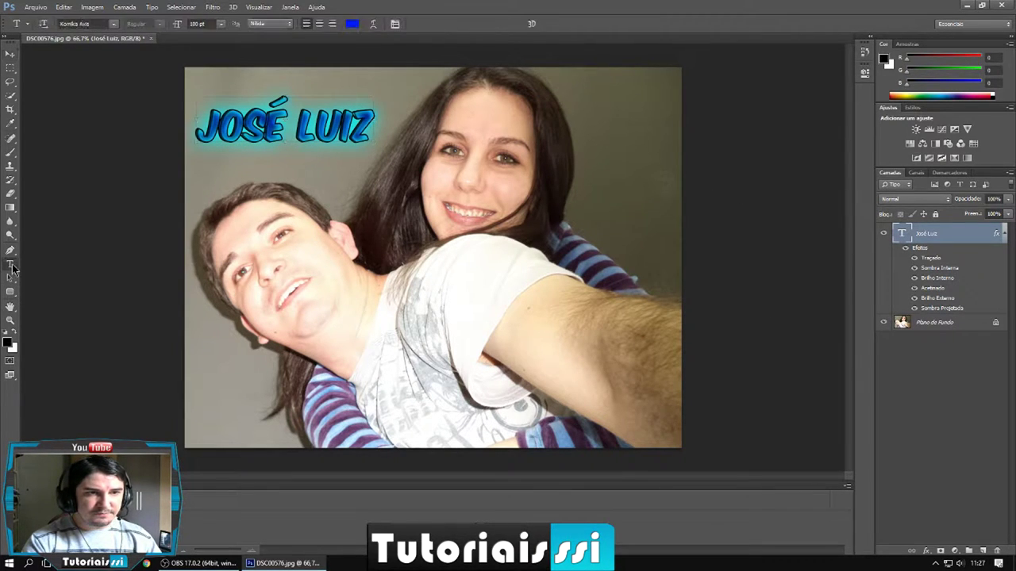
Add a blue Komika Axis text layer reading 'Ana' across the man's shoulder.
left_click(352, 280)
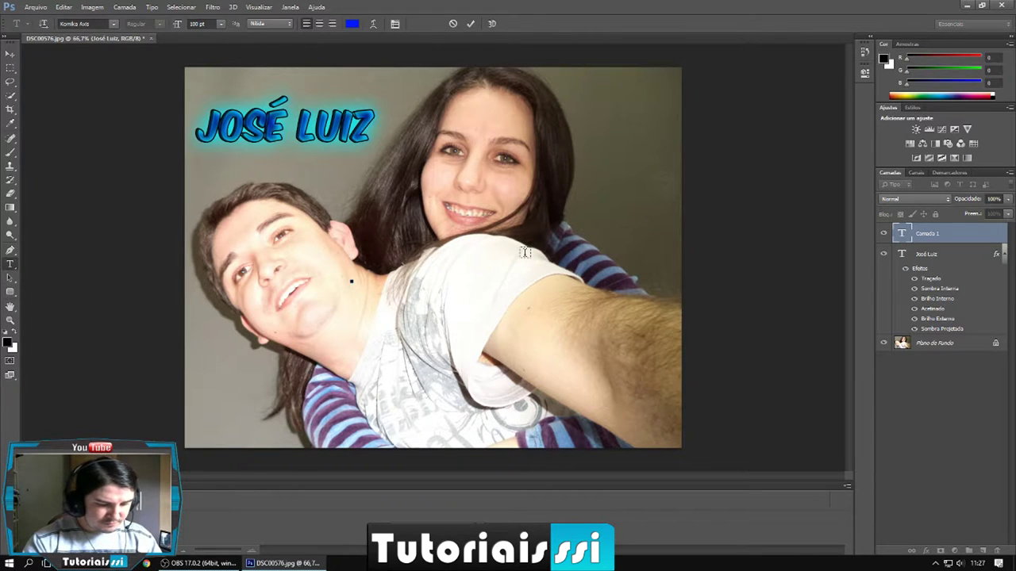
type("Ana")
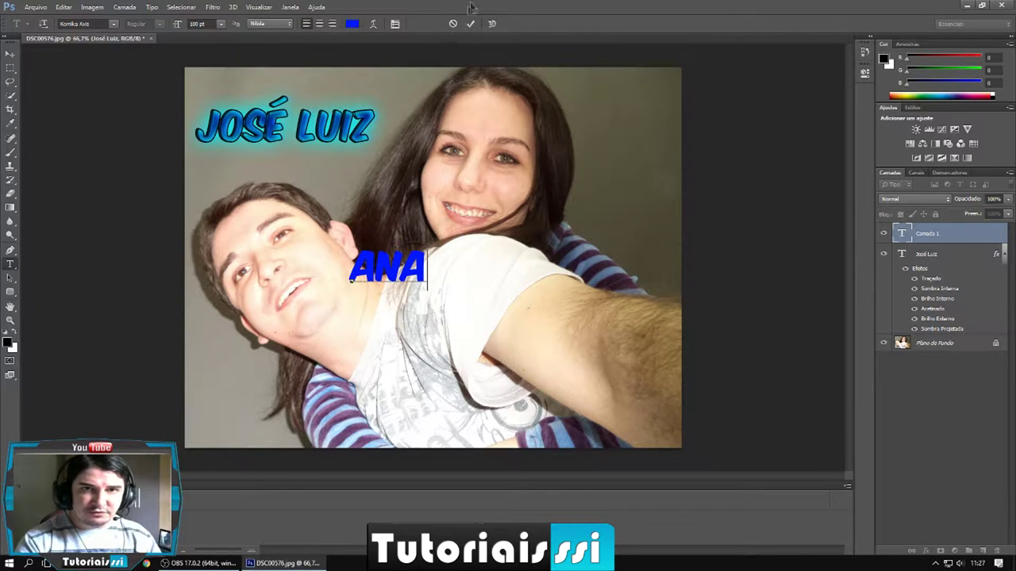
left_click(471, 23)
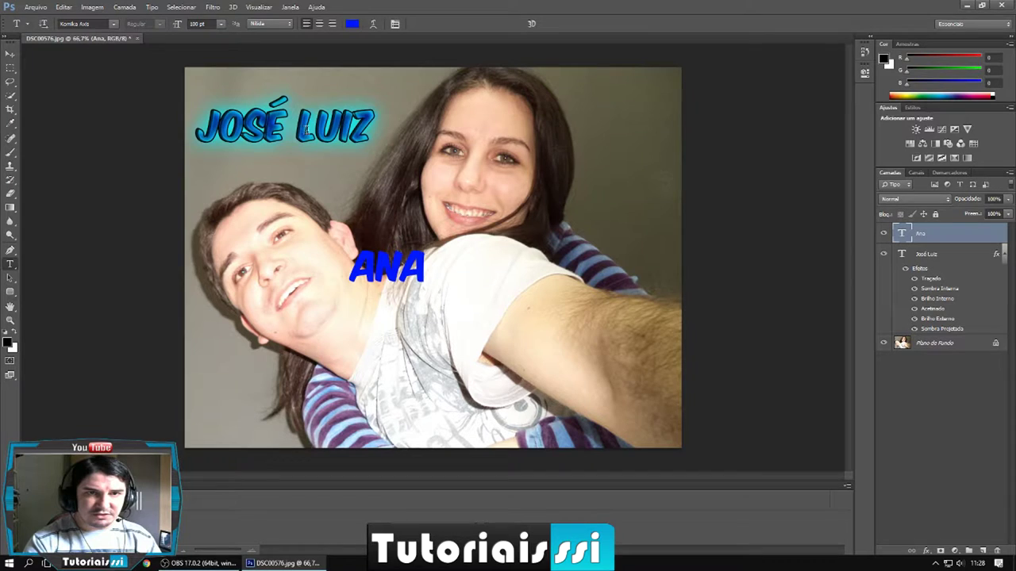
left_click(10, 53)
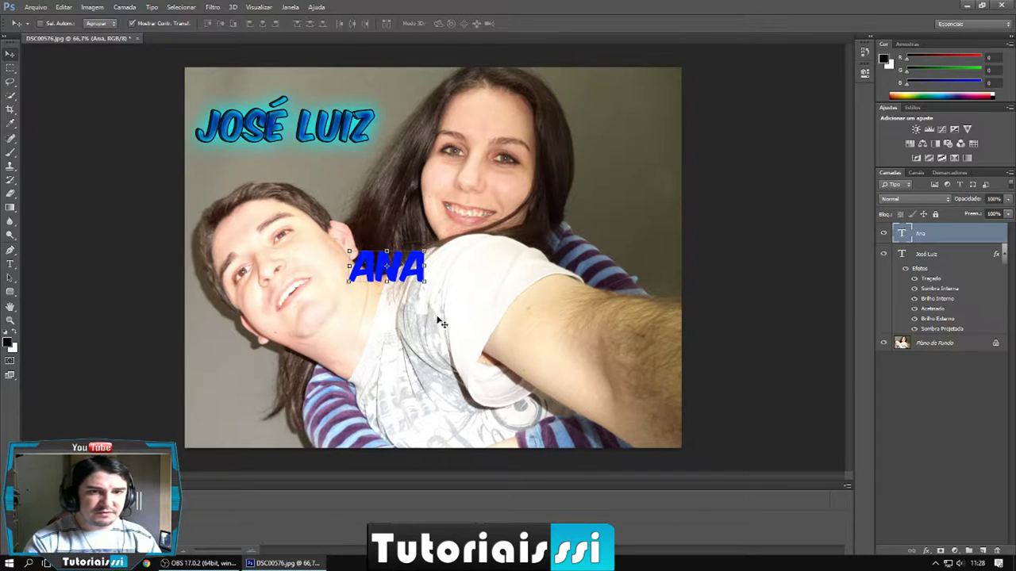
Nudge ANA onto the shirt and copy the José Luiz layer style.
left_click_drag(413, 269, 473, 276)
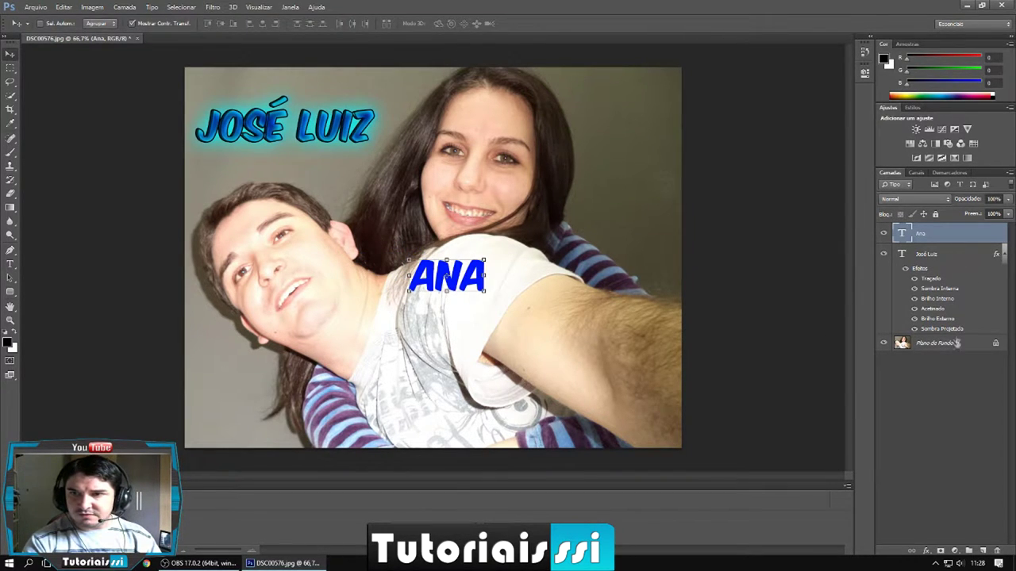
left_click(1005, 255)
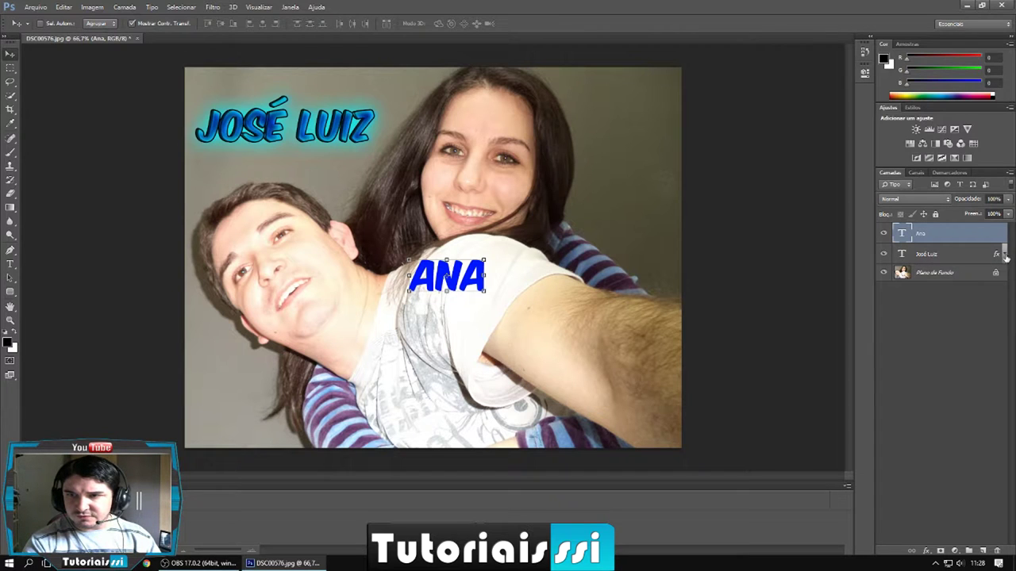
right_click(931, 255)
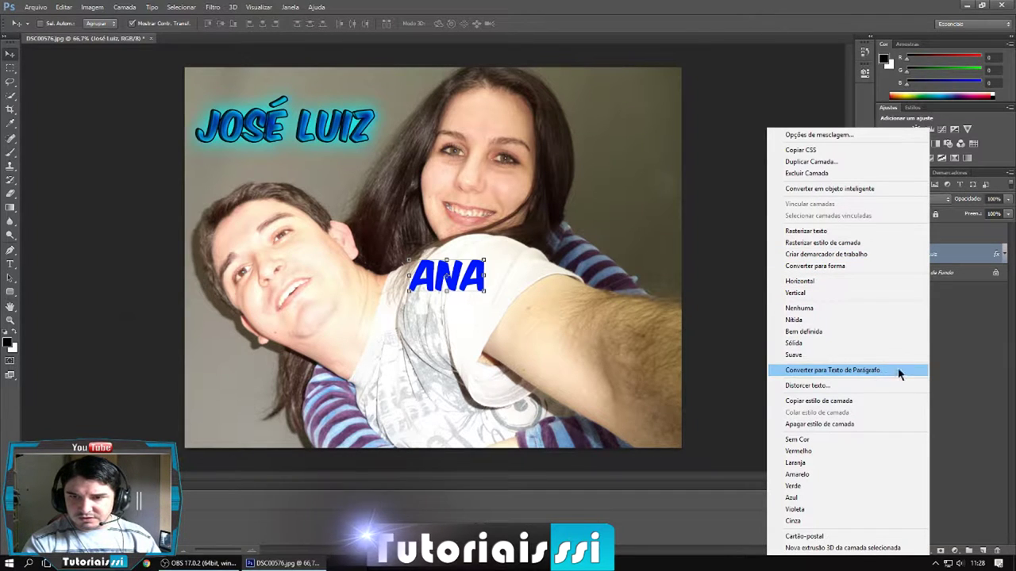
left_click(835, 404)
Paste the glowing style onto the Ana layer and move it to the upper right.
left_click(919, 235)
right_click(919, 236)
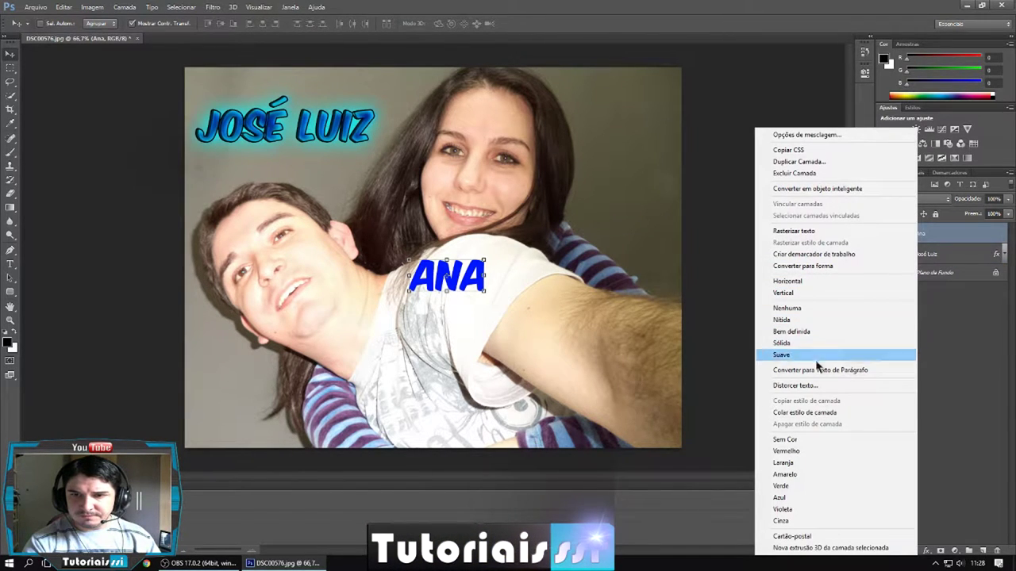
left_click(818, 413)
mouse_move(473, 283)
left_mouse_down()
mouse_move(635, 135)
mouse_move(623, 173)
left_mouse_up()
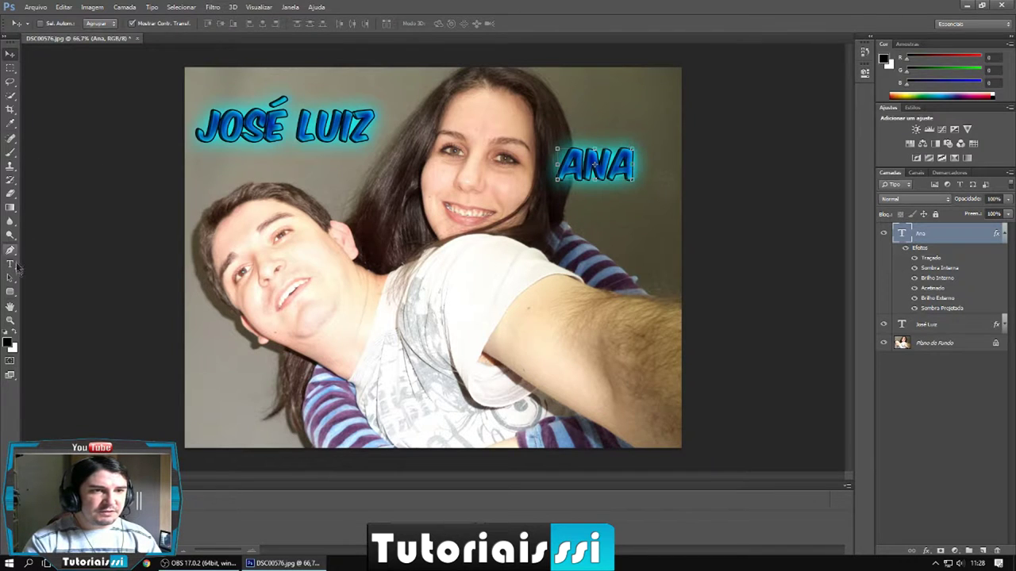
left_click(11, 263)
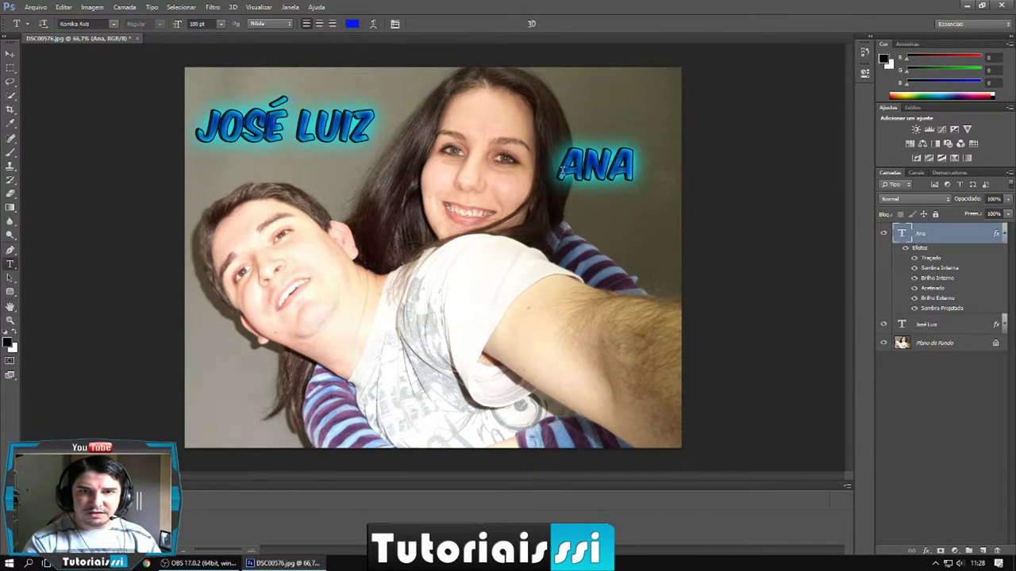
Recolour the ANA text purple (#a00aed) and shift it slightly right and up.
left_click_drag(561, 168, 637, 167)
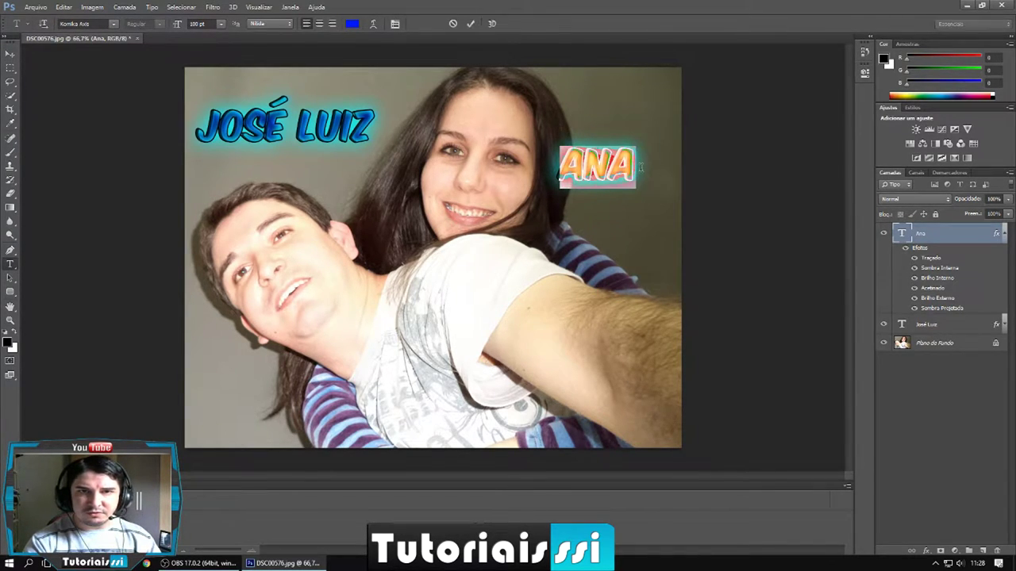
left_click(353, 24)
left_click_drag(516, 170, 515, 179)
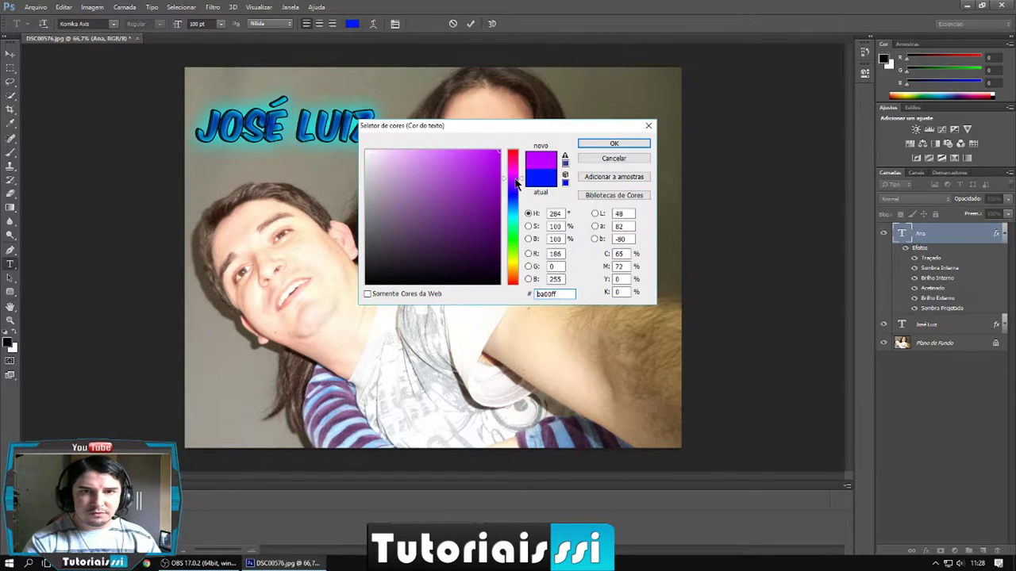
left_click(607, 143)
left_click(470, 25)
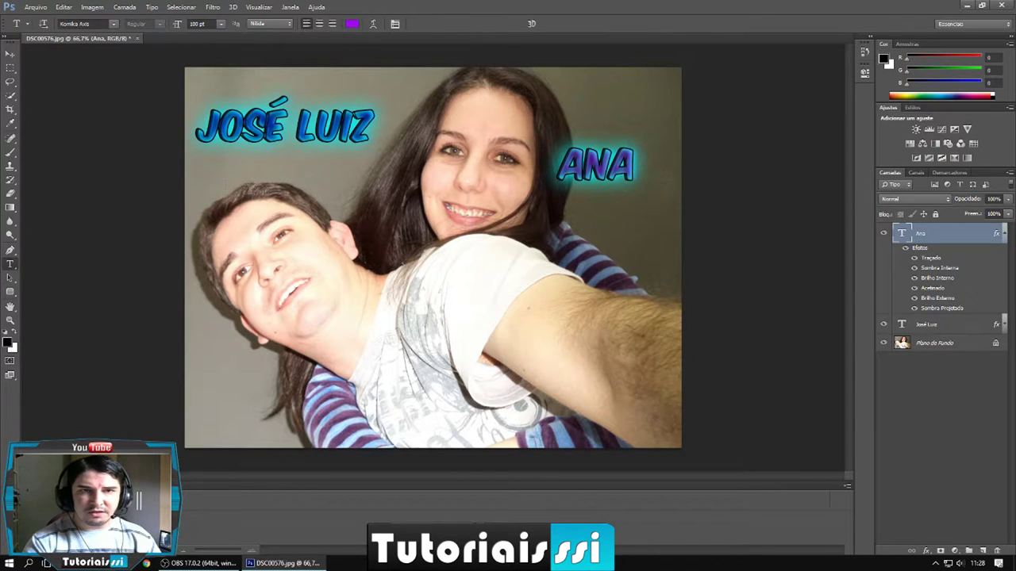
left_click(11, 53)
left_click_drag(625, 171, 662, 160)
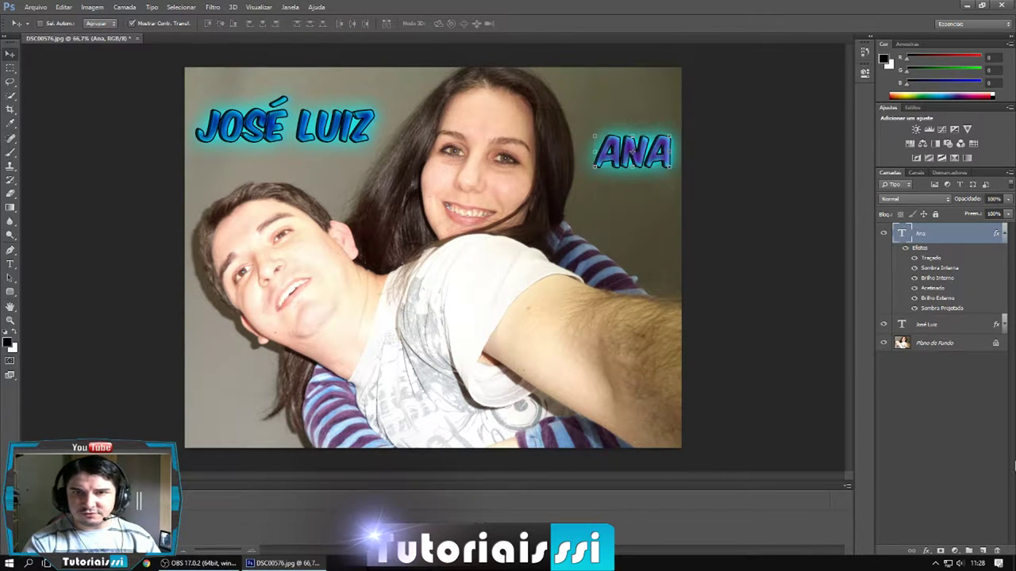
Change ANA's outer glow colour from cyan to purple.
left_click(926, 553)
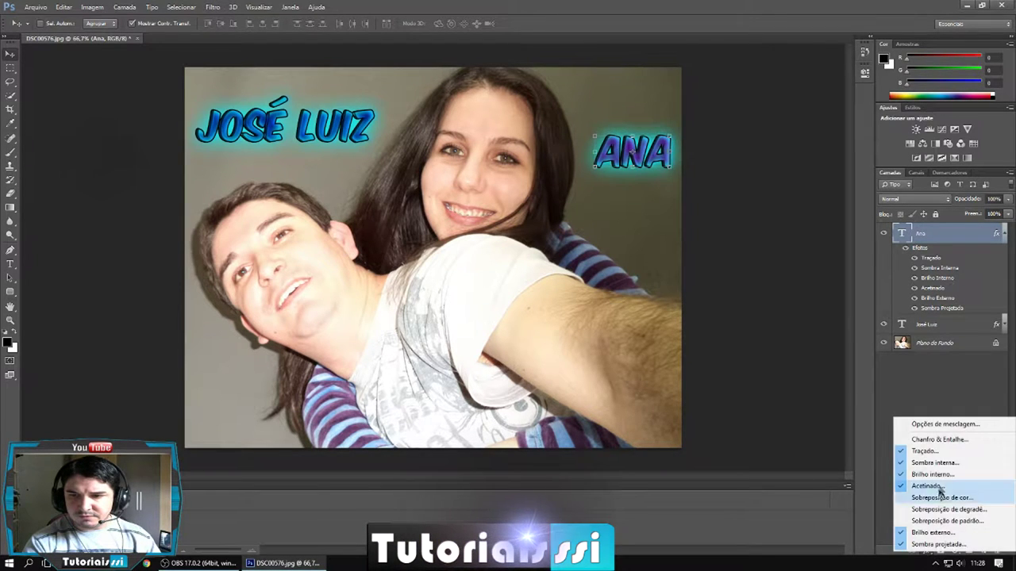
left_click(934, 426)
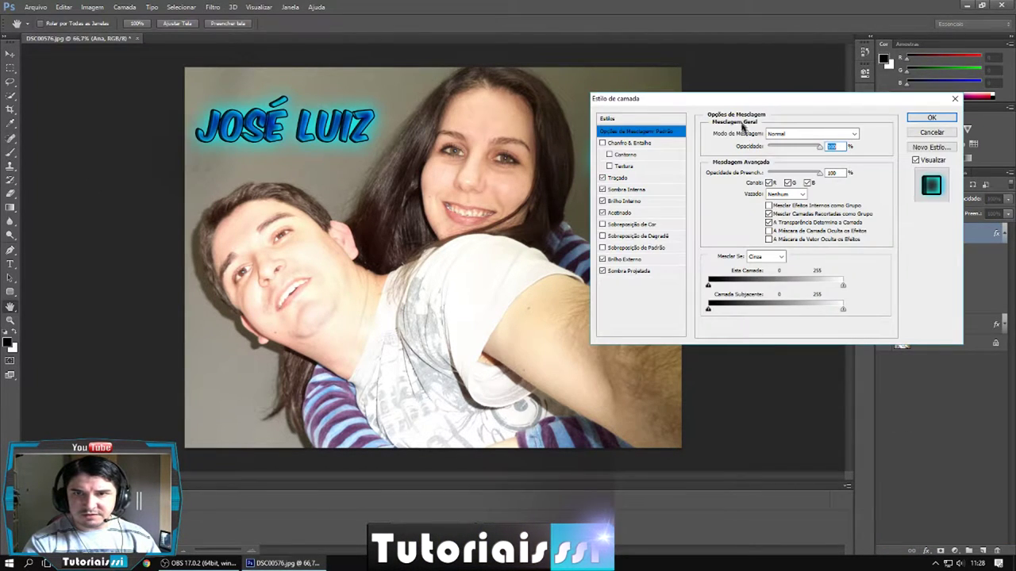
mouse_move(736, 107)
left_mouse_down()
mouse_move(369, 228)
mouse_move(348, 211)
left_mouse_up()
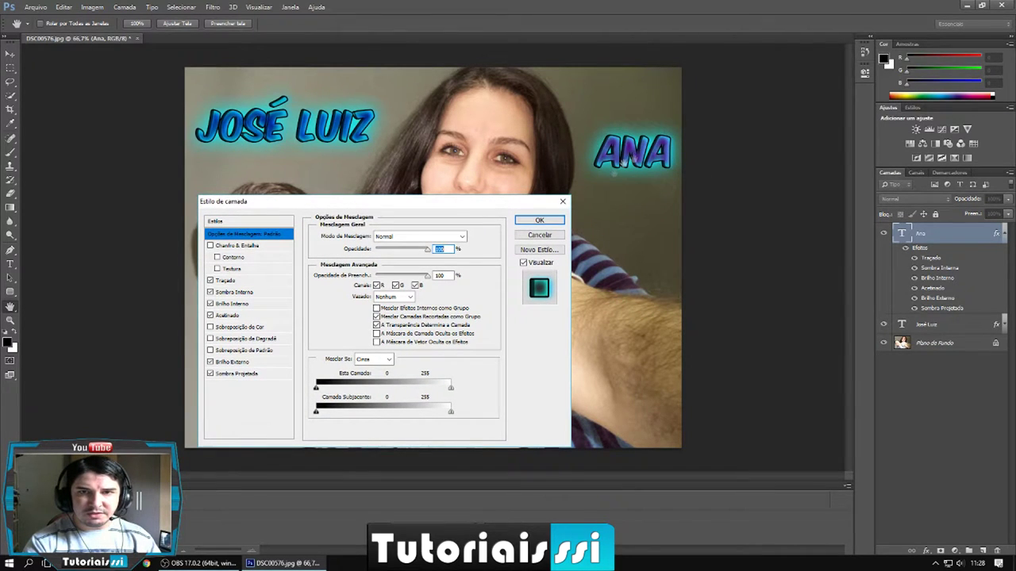
left_click(238, 363)
left_click(354, 274)
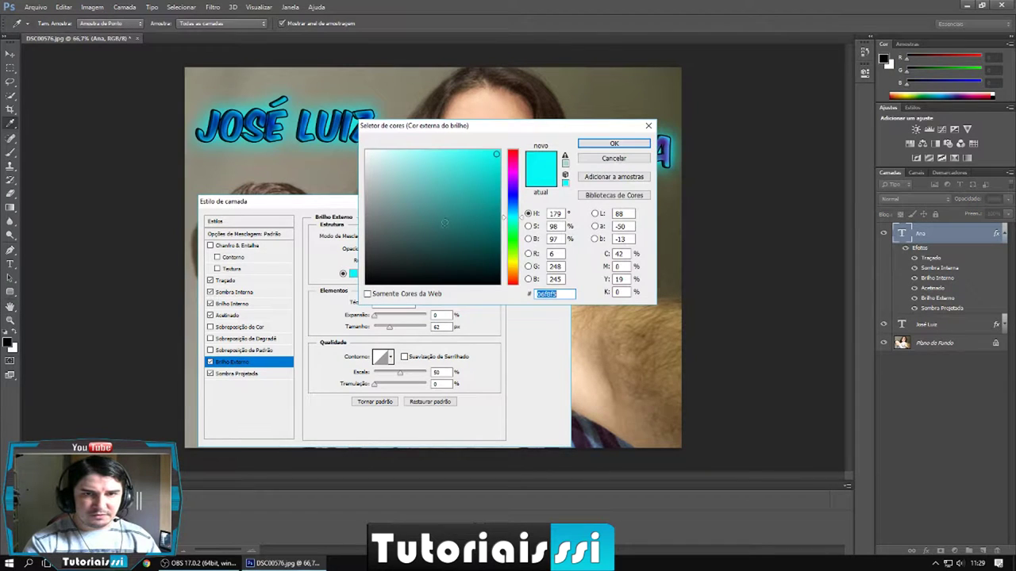
left_click_drag(512, 193, 512, 178)
left_click(482, 156)
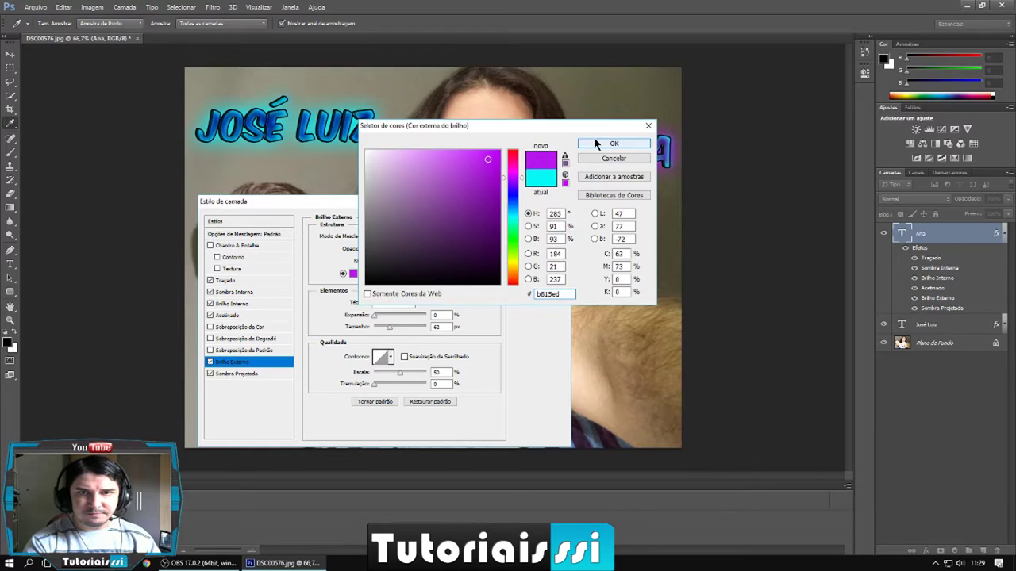
left_click(588, 144)
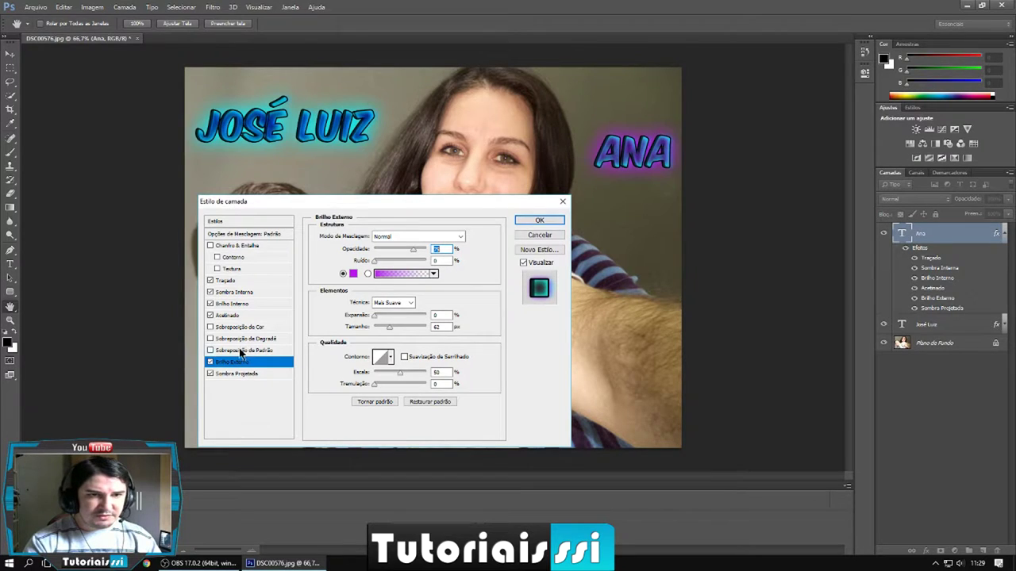
Set ANA's inner glow colour to magenta and apply the layer style.
left_click(238, 306)
left_click(353, 274)
mouse_move(515, 168)
left_mouse_down()
mouse_move(517, 184)
mouse_move(516, 165)
left_mouse_up()
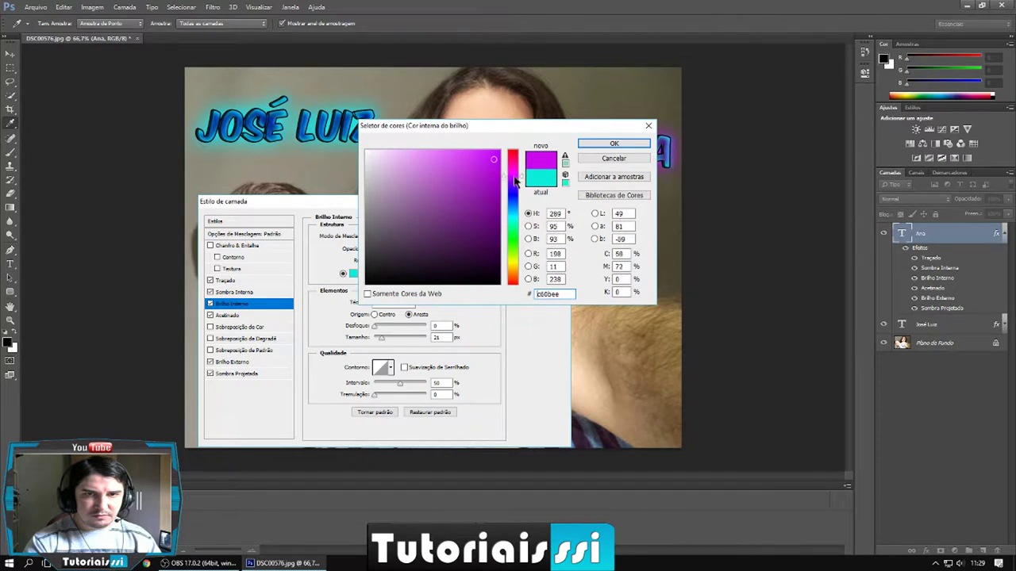
left_click(492, 158)
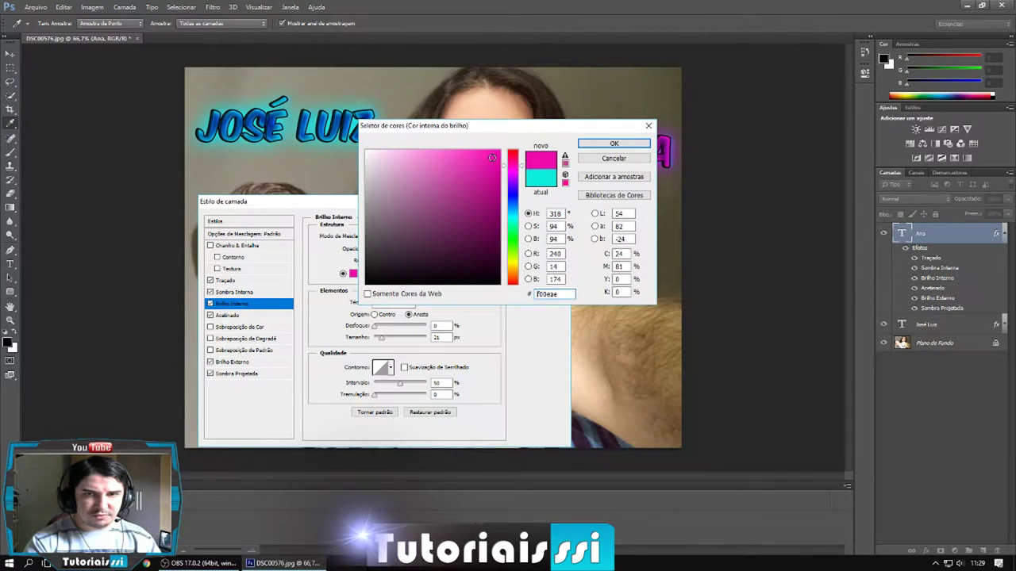
left_click(588, 143)
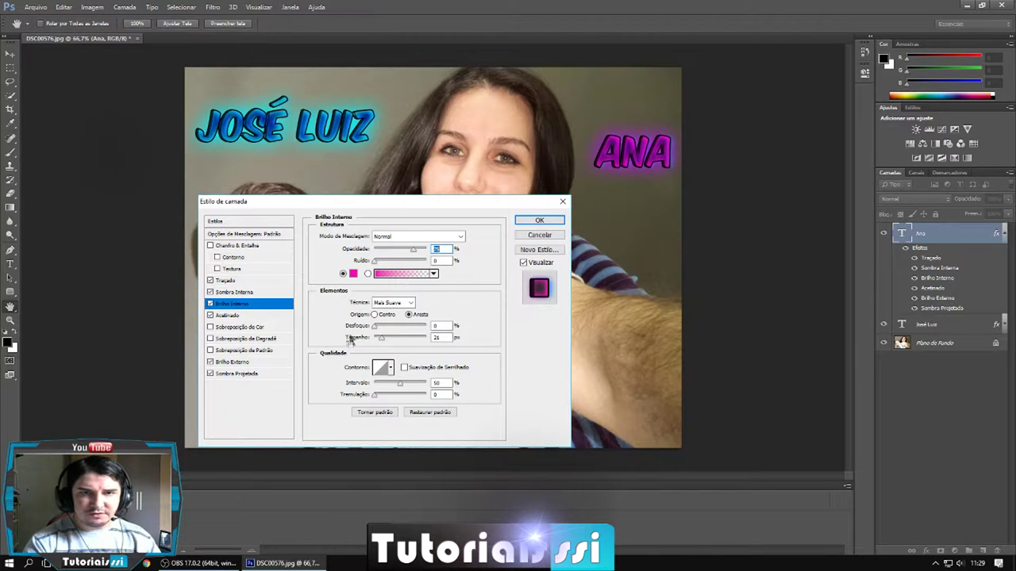
left_click(540, 221)
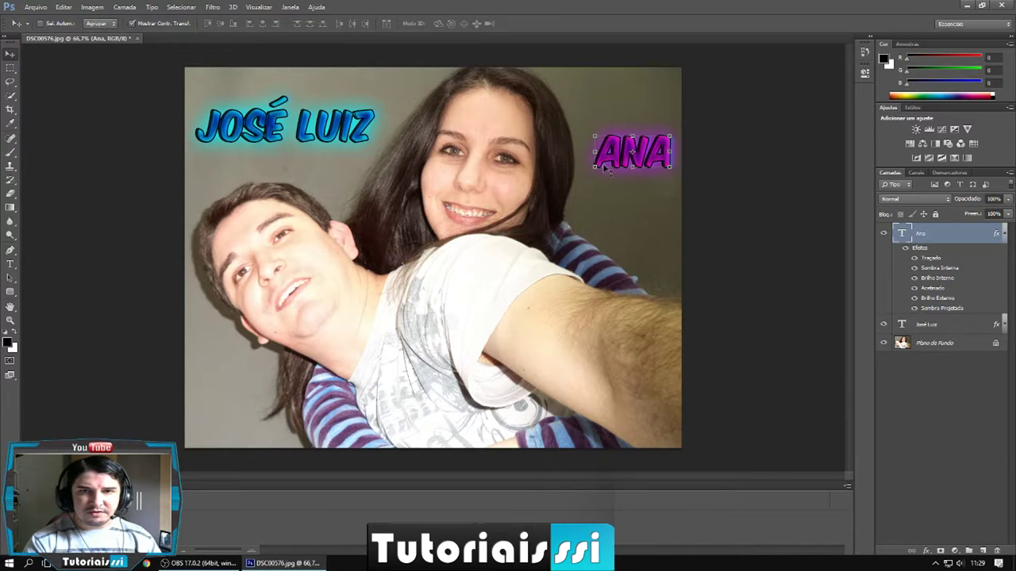
key("ctrl+t")
Scale ANA to about 213% by 169% and place it beside the woman's chin.
left_click_drag(597, 163, 218, 334)
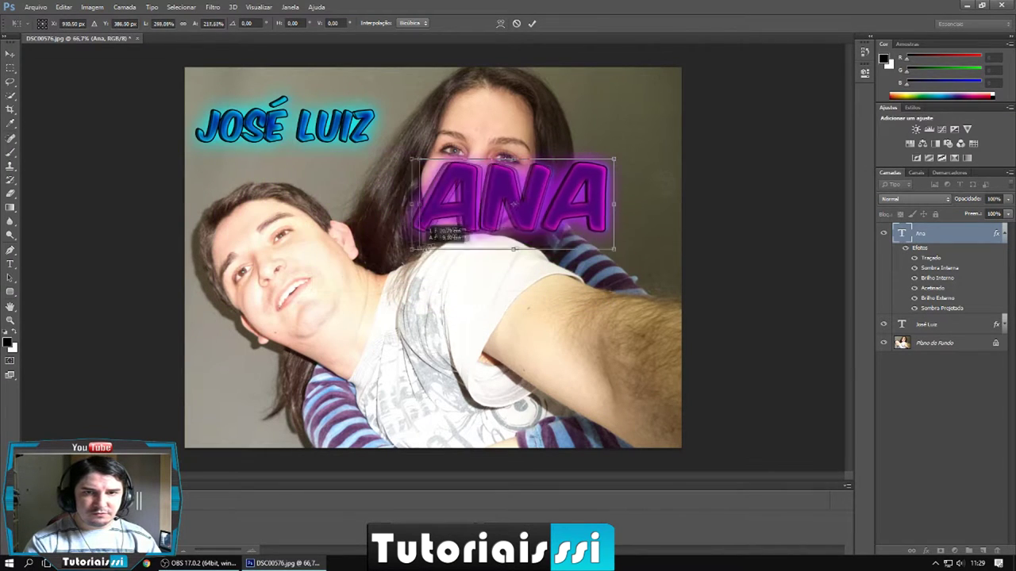
mouse_move(214, 336)
left_mouse_down()
mouse_move(458, 238)
mouse_move(611, 212)
mouse_move(605, 222)
mouse_move(630, 164)
left_mouse_up()
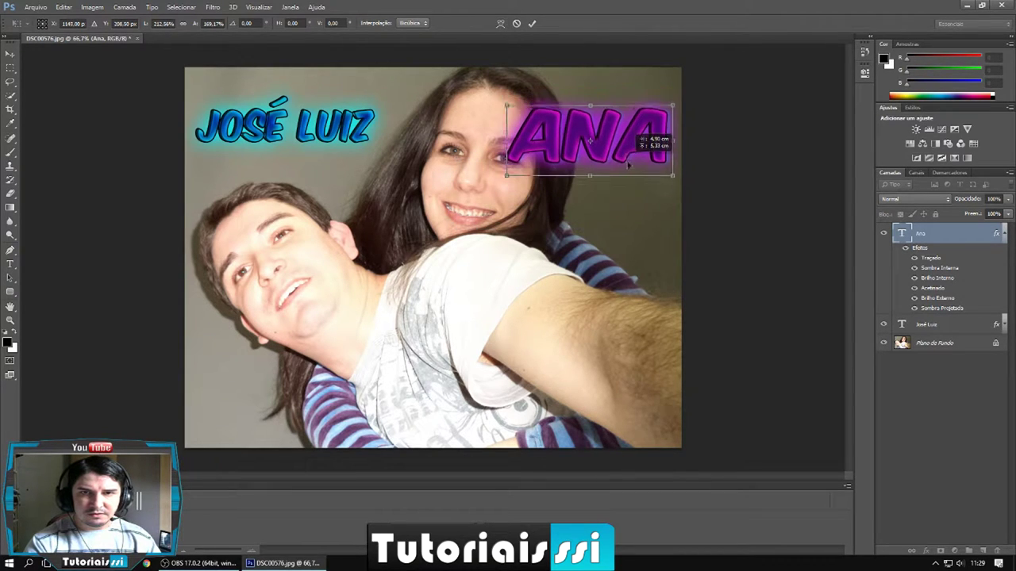
left_click_drag(542, 179, 550, 262)
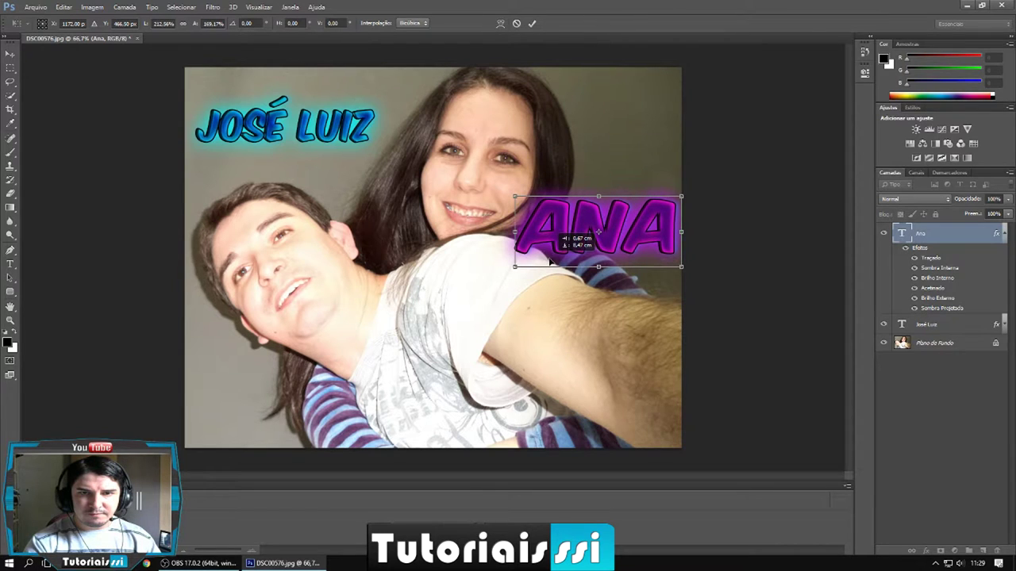
left_click(531, 23)
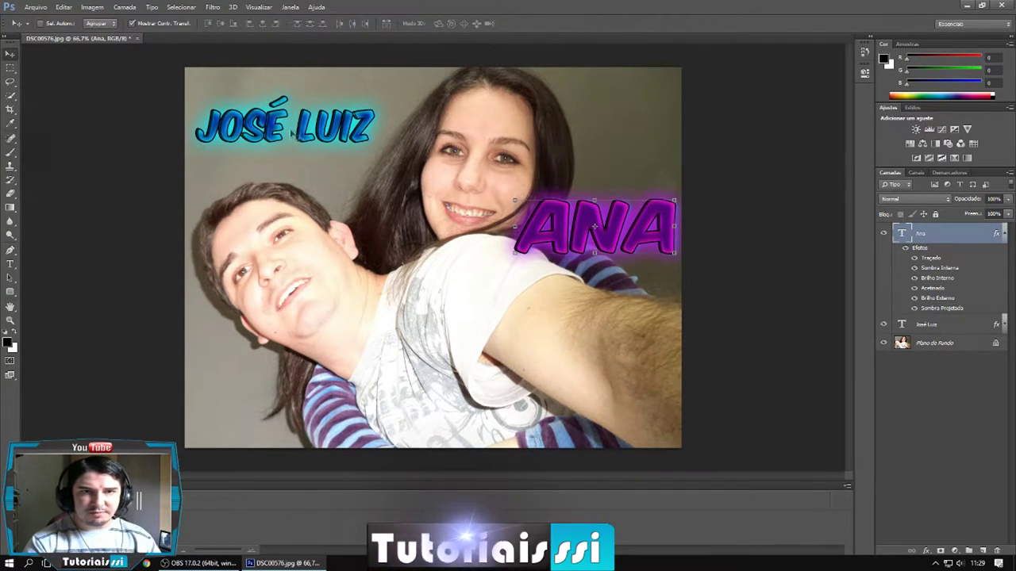
left_click(1003, 233)
Enlarge JOSÉ LUIZ to about 144% by 120% and tilt it about -14°.
left_click(942, 255)
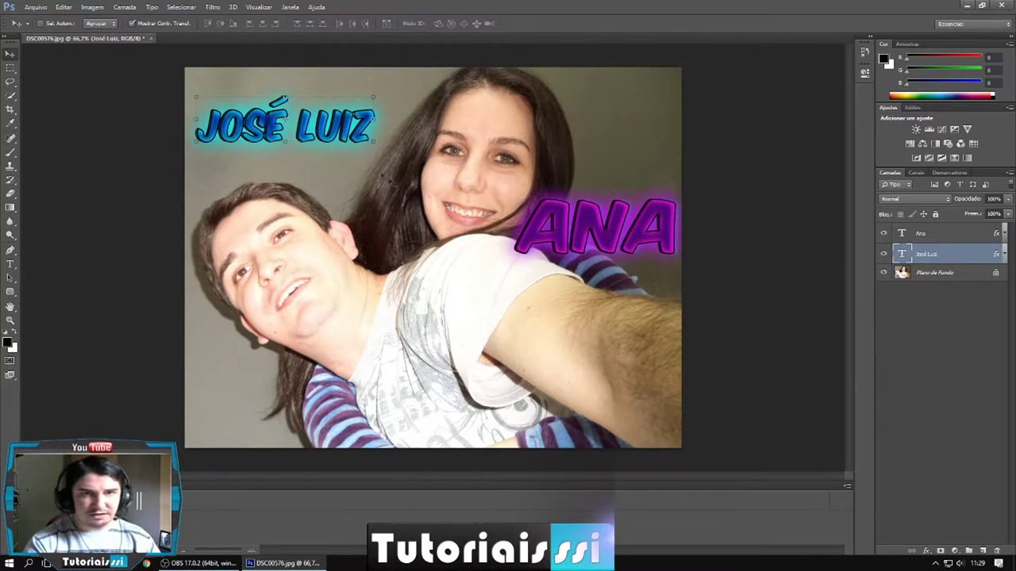
mouse_move(375, 143)
left_mouse_down()
mouse_move(477, 167)
mouse_move(411, 117)
mouse_move(390, 134)
left_mouse_up()
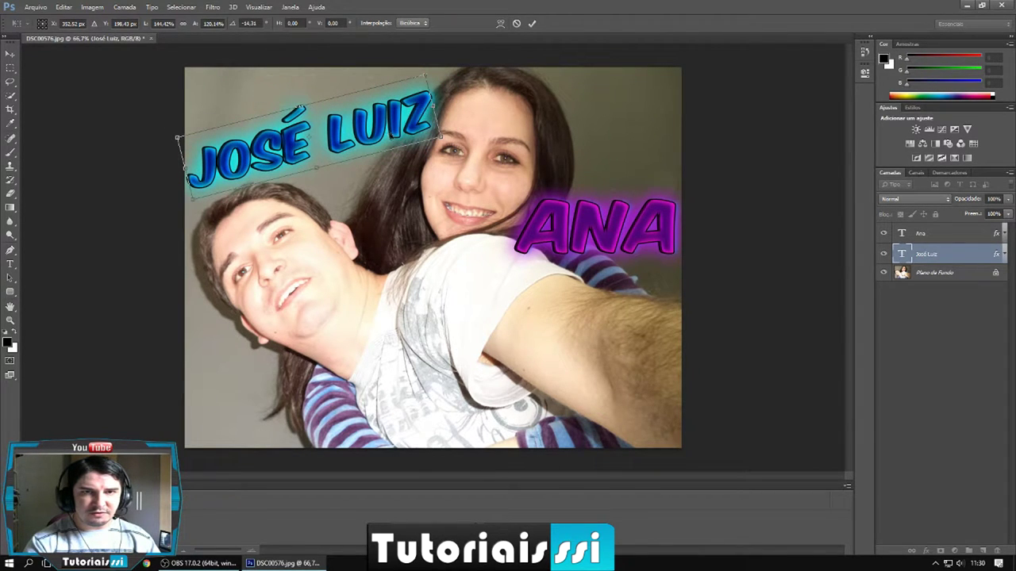
left_click(532, 24)
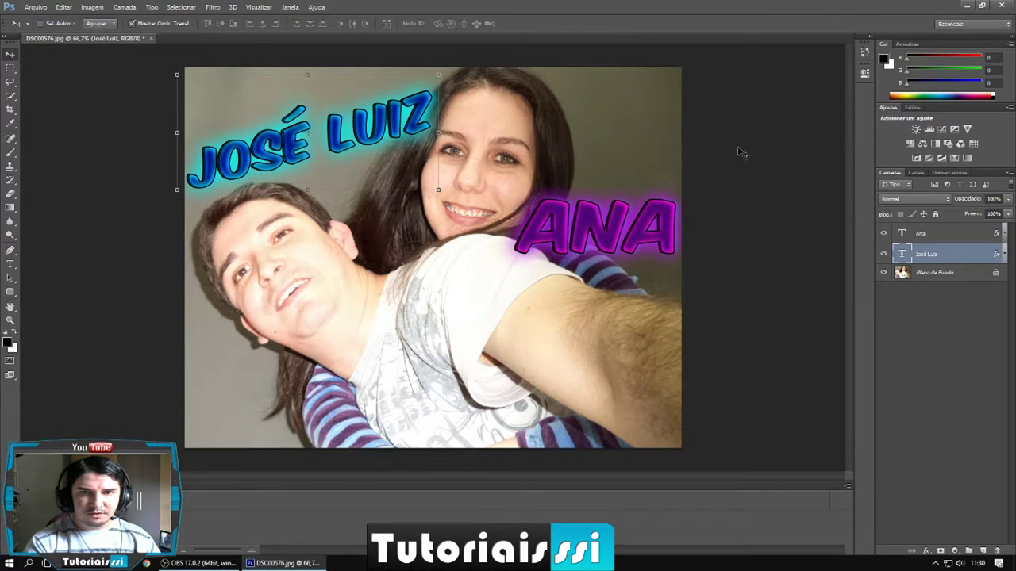
left_click(960, 272)
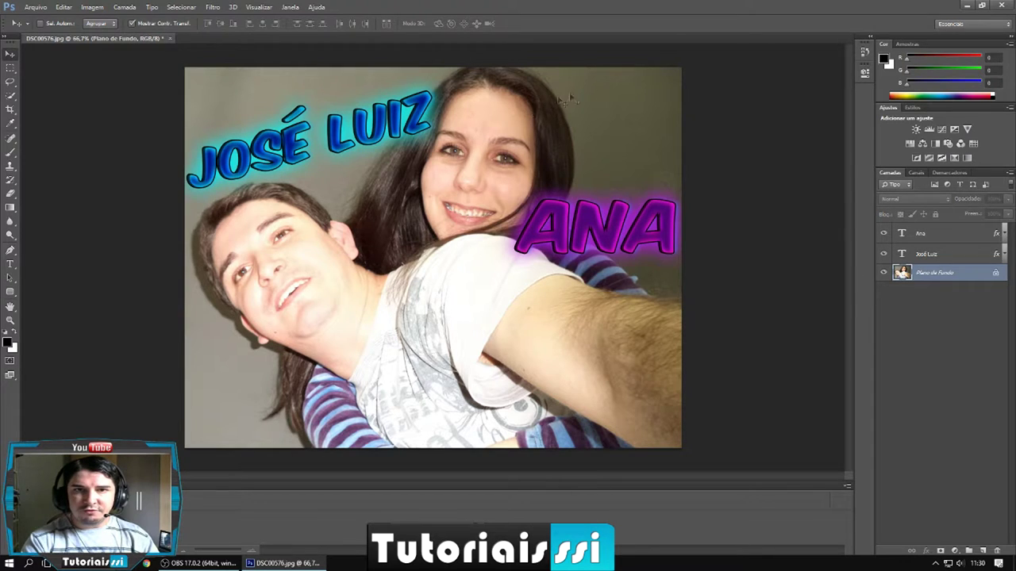
Convert Plano de Fundo into Camada 0, duplicate it, and hide the original.
double_click(941, 277)
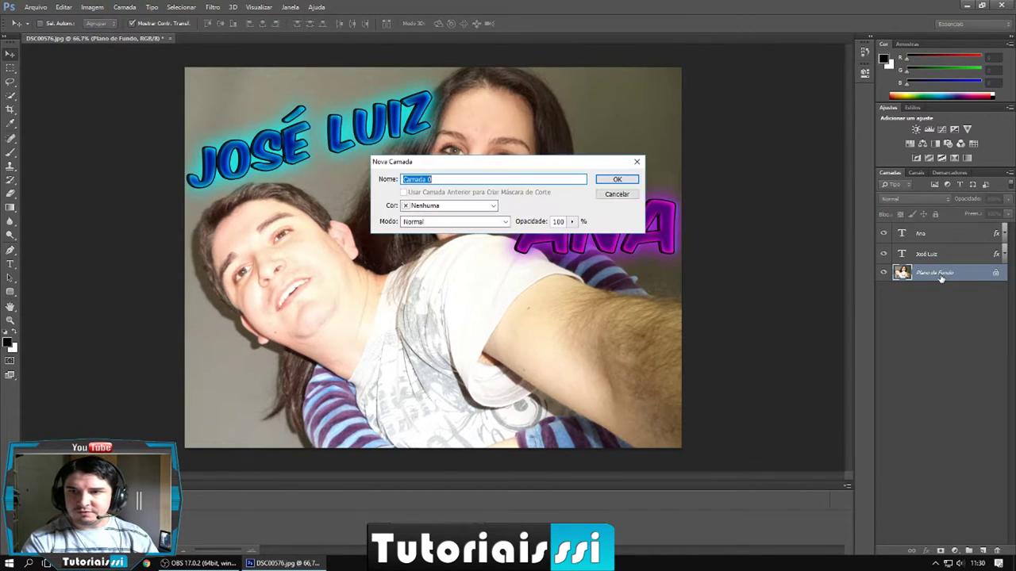
left_click(631, 182)
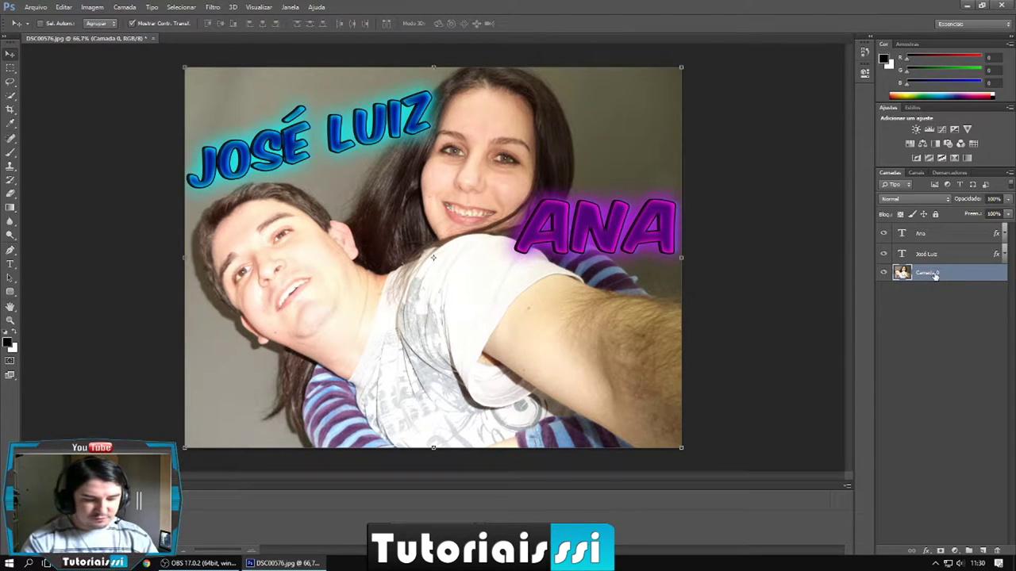
key("ctrl+j")
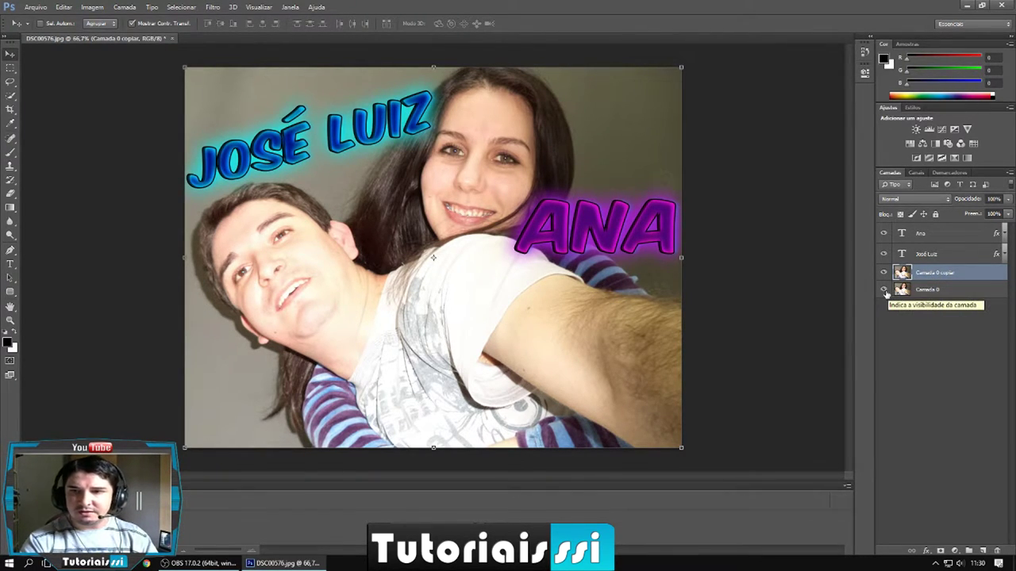
left_click(884, 293)
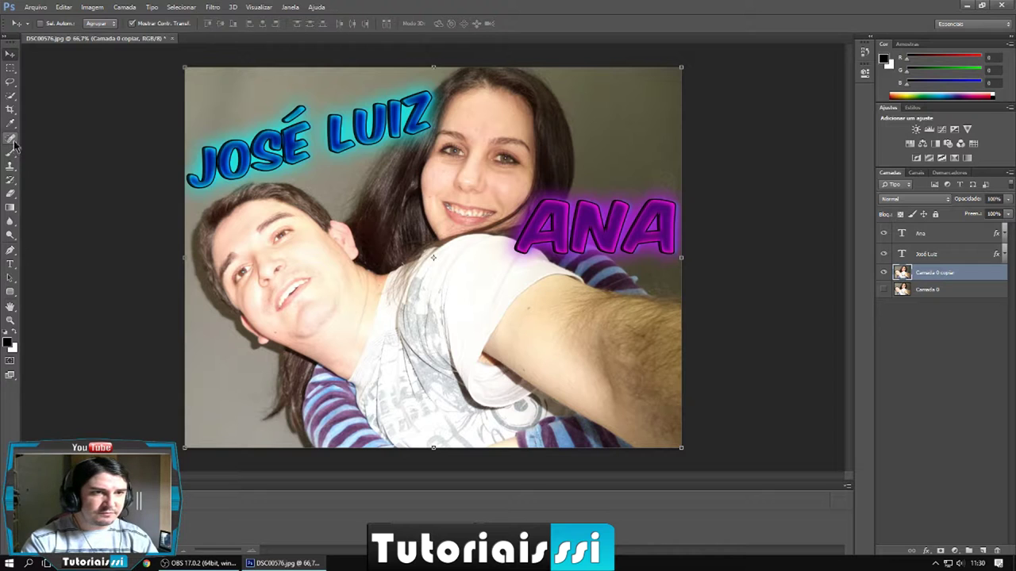
left_click(11, 192)
left_click(46, 213)
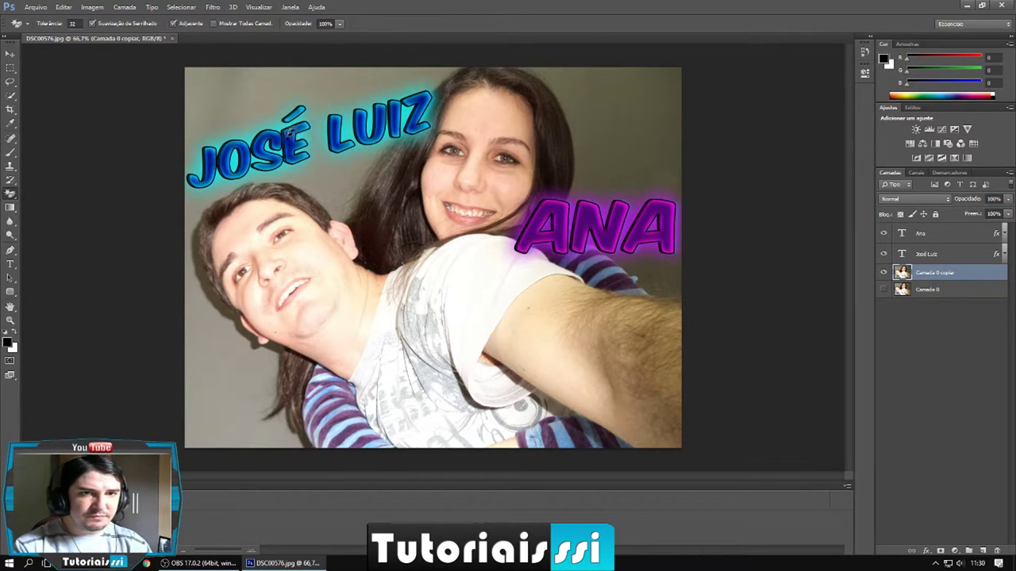
Magic-erase the grey wall at the left, lower left and upper right.
left_click(236, 90)
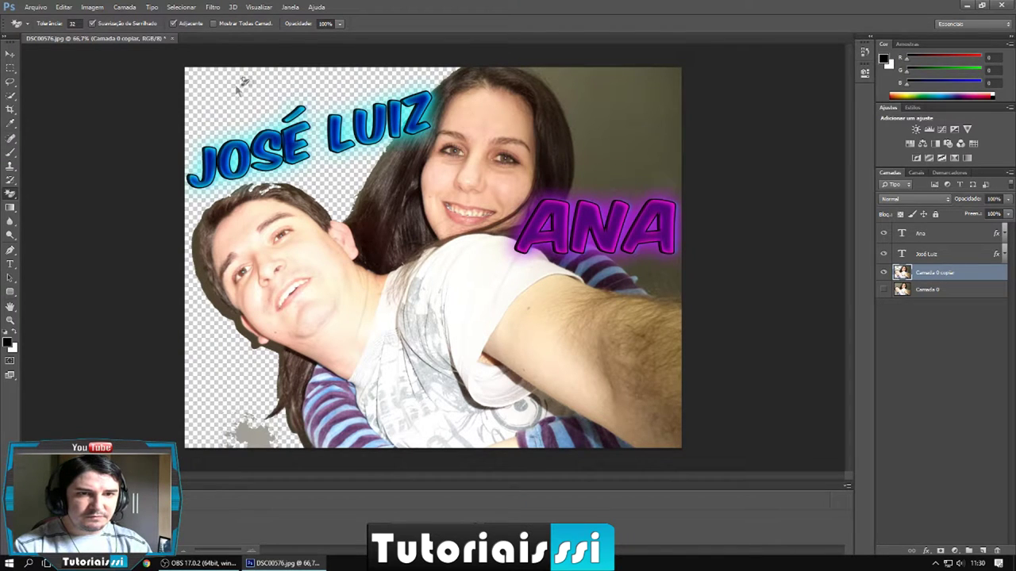
left_click(253, 433)
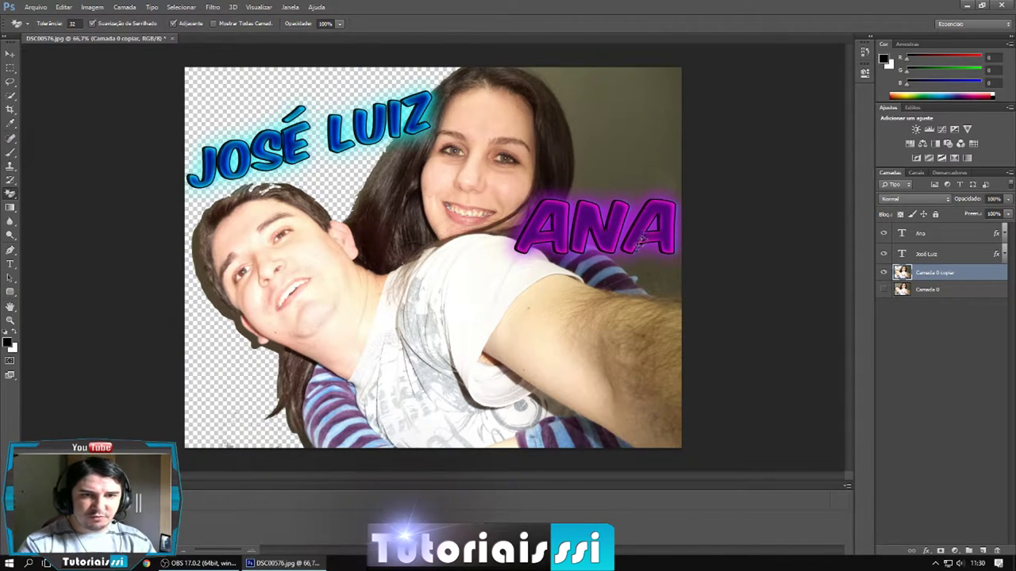
left_click(635, 150)
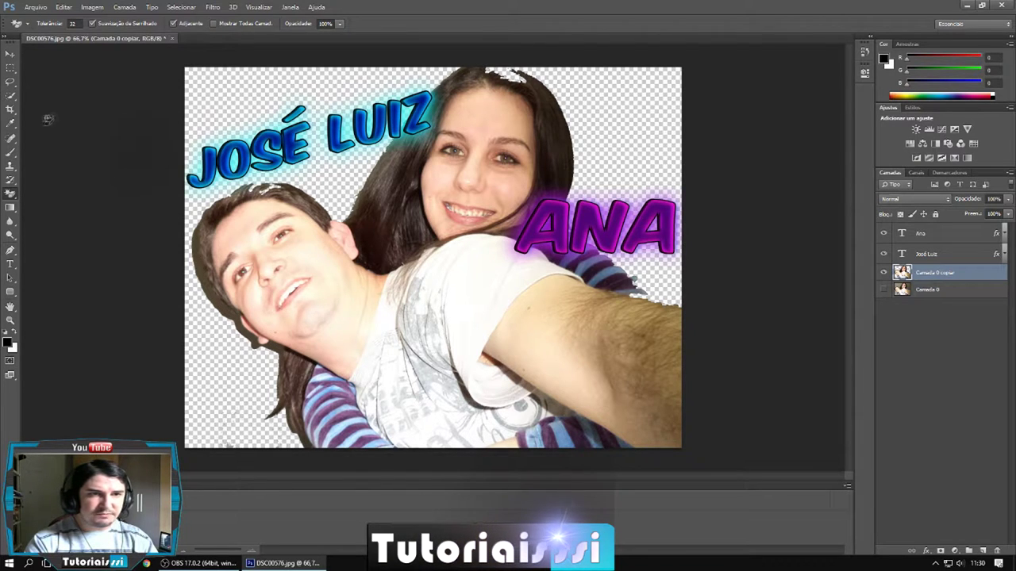
Restore both people's hair tops and the arm's upper edge with the History Brush.
left_click(12, 184)
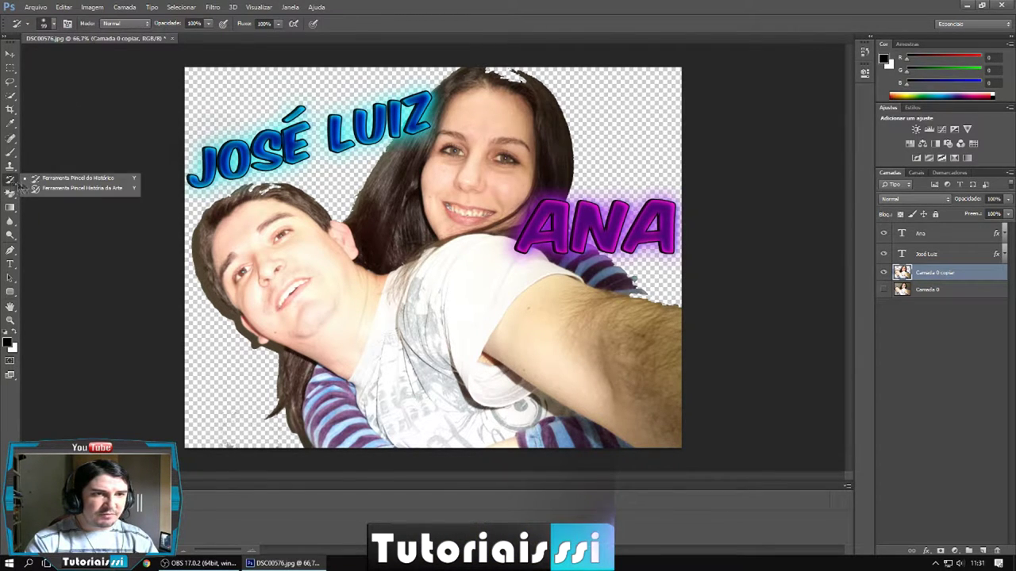
left_click(57, 180)
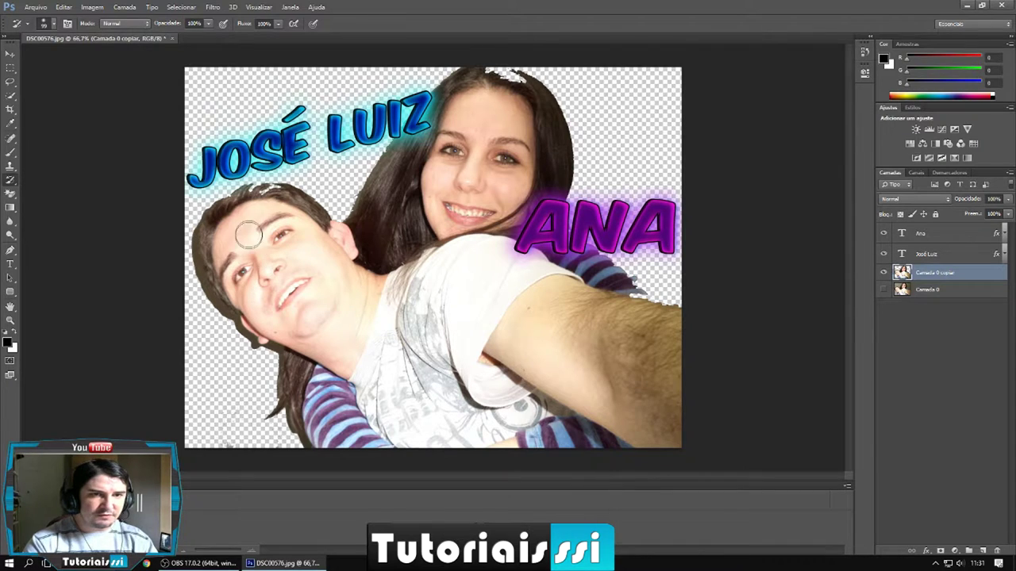
left_click_drag(267, 202, 263, 203)
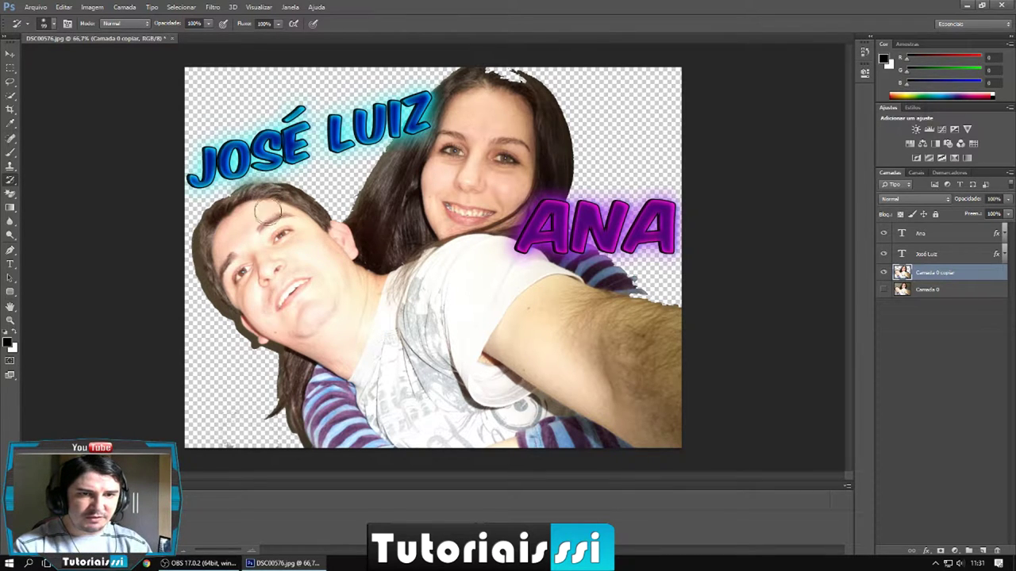
left_click_drag(518, 90, 498, 79)
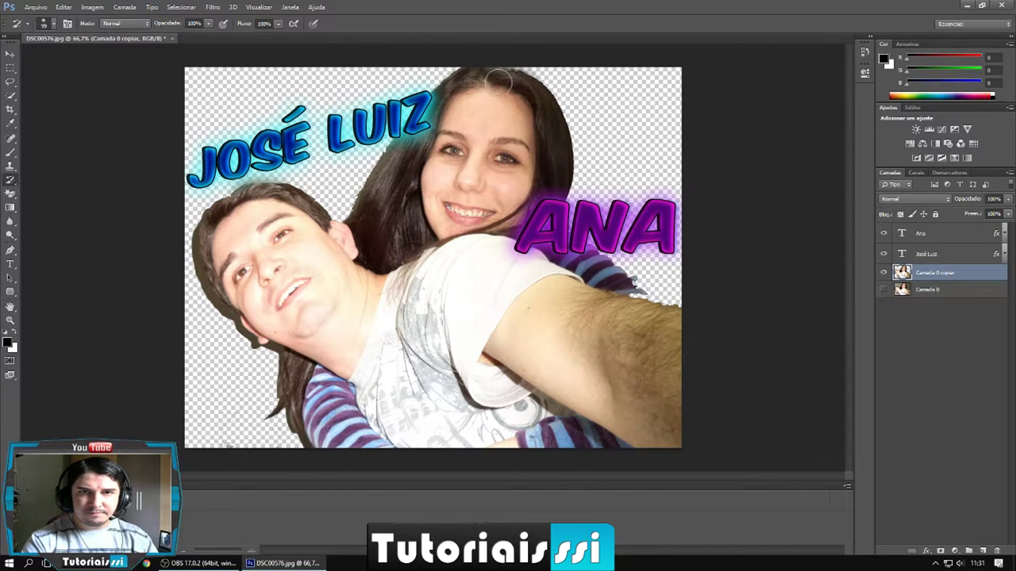
mouse_move(481, 76)
left_mouse_down()
mouse_move(504, 76)
mouse_move(481, 74)
left_mouse_up()
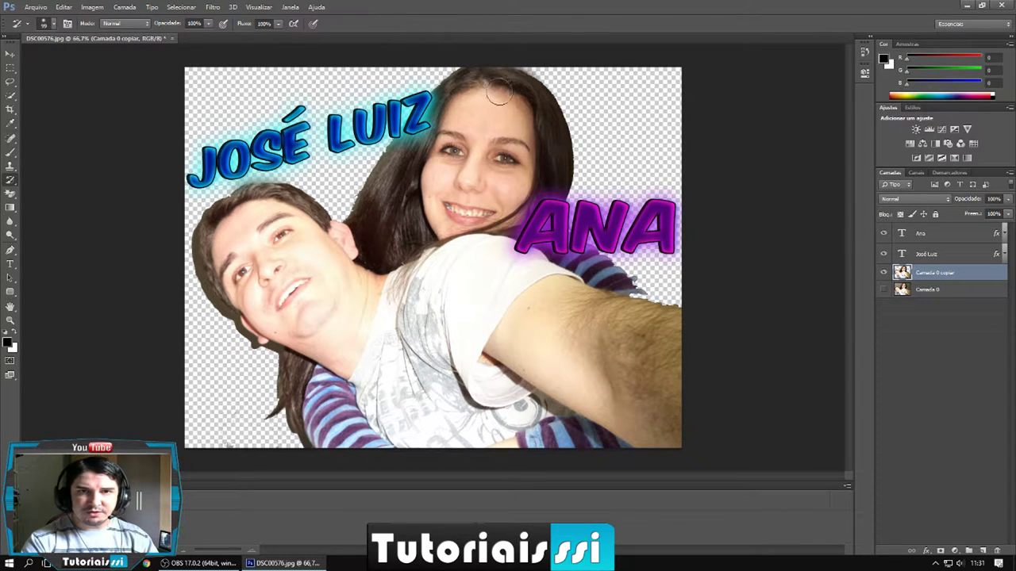
left_click_drag(398, 172, 394, 159)
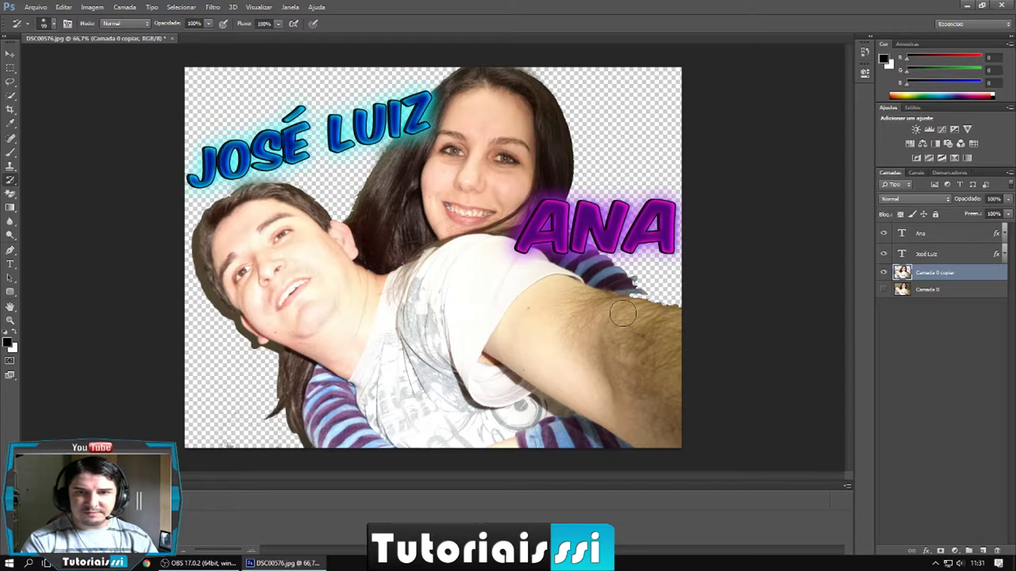
mouse_move(620, 305)
left_mouse_down()
mouse_move(656, 302)
mouse_move(592, 272)
left_mouse_up()
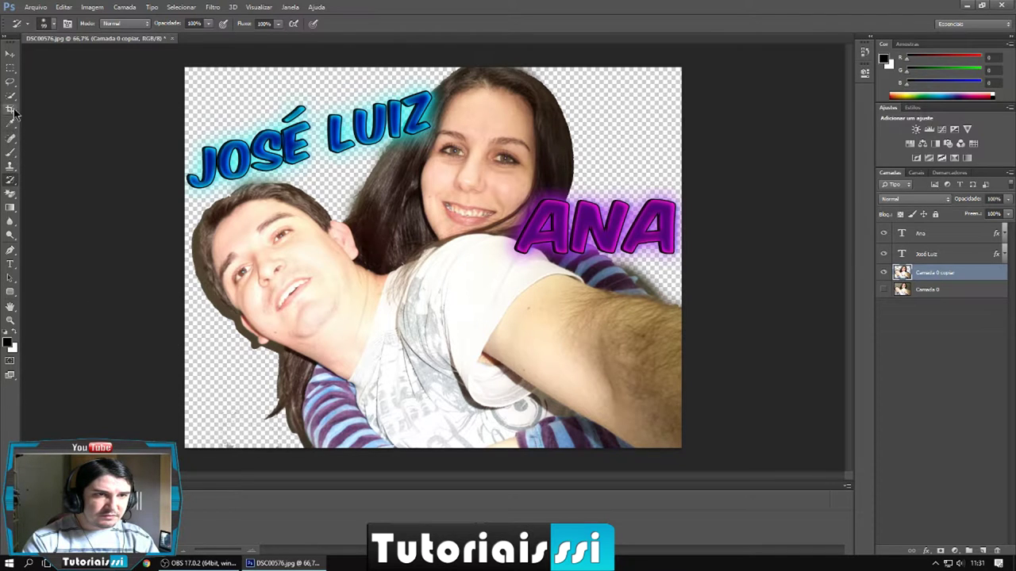
Erase the dark halo beside the man's head with the Magic Eraser at tolerance 10.
left_click(10, 195)
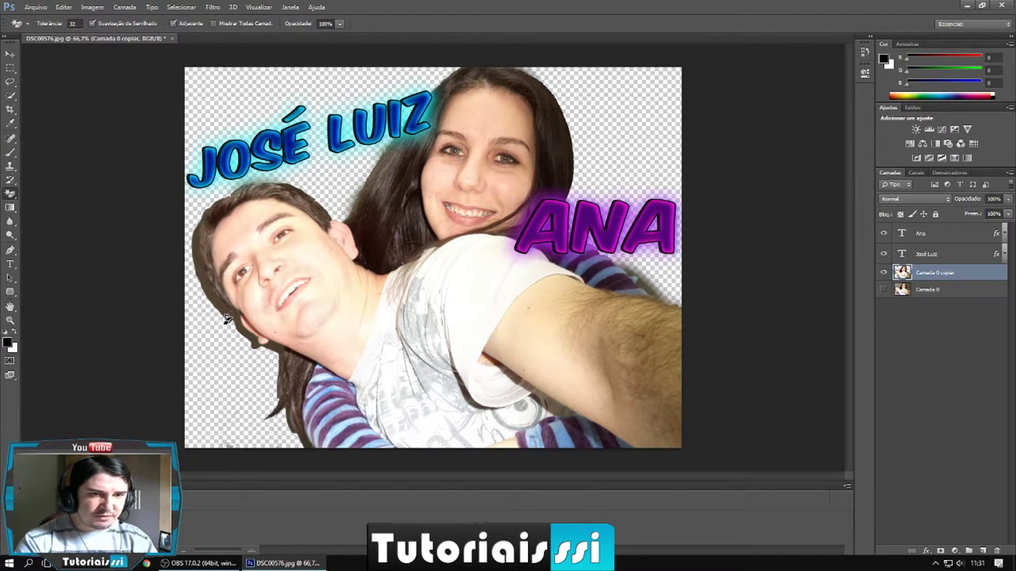
left_click(76, 23)
type("10")
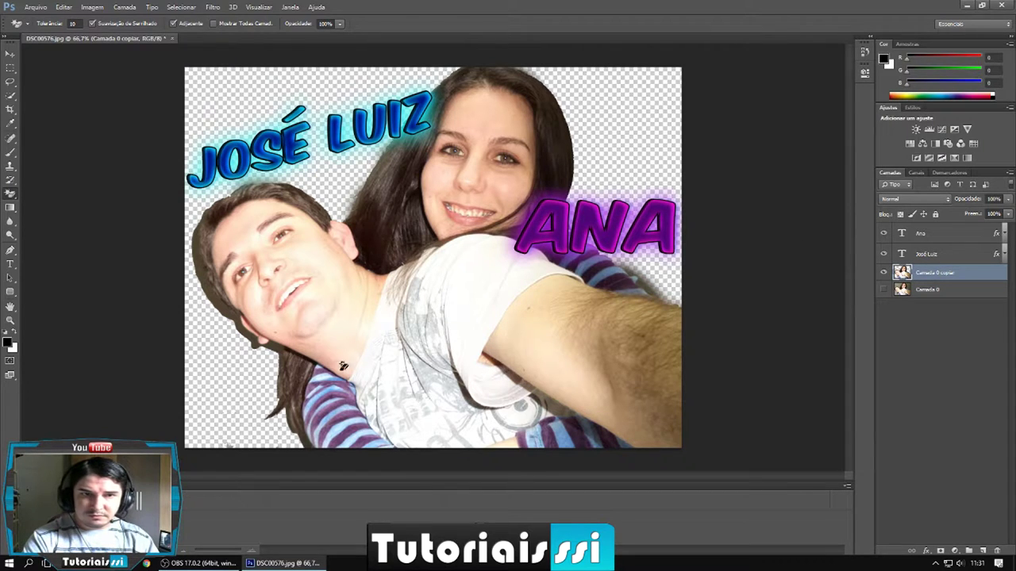
left_click(253, 334)
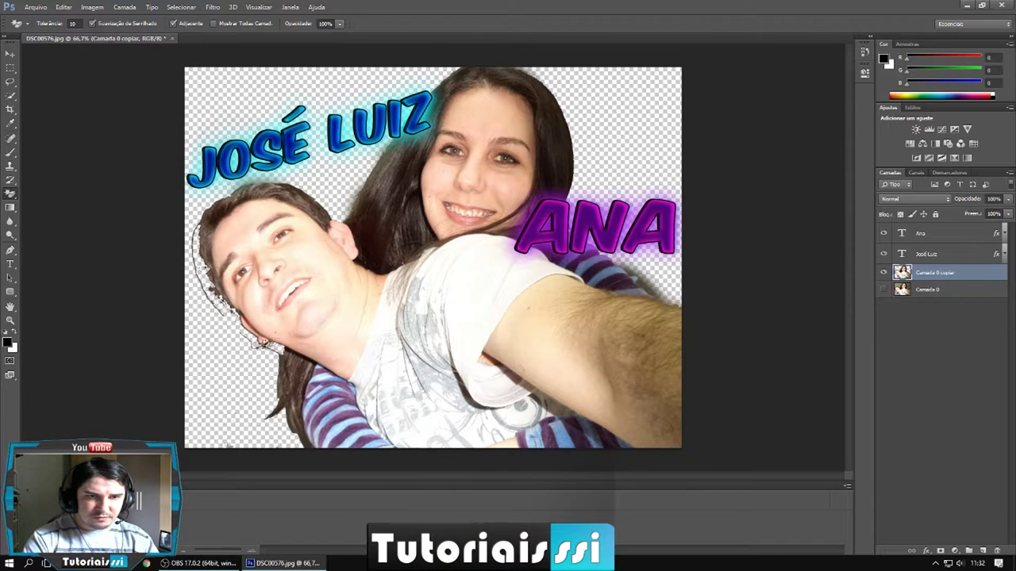
left_click_drag(9, 200, 38, 197)
Set the Eraser brush size to 14 px and zoom in on the photo.
right_click(189, 308)
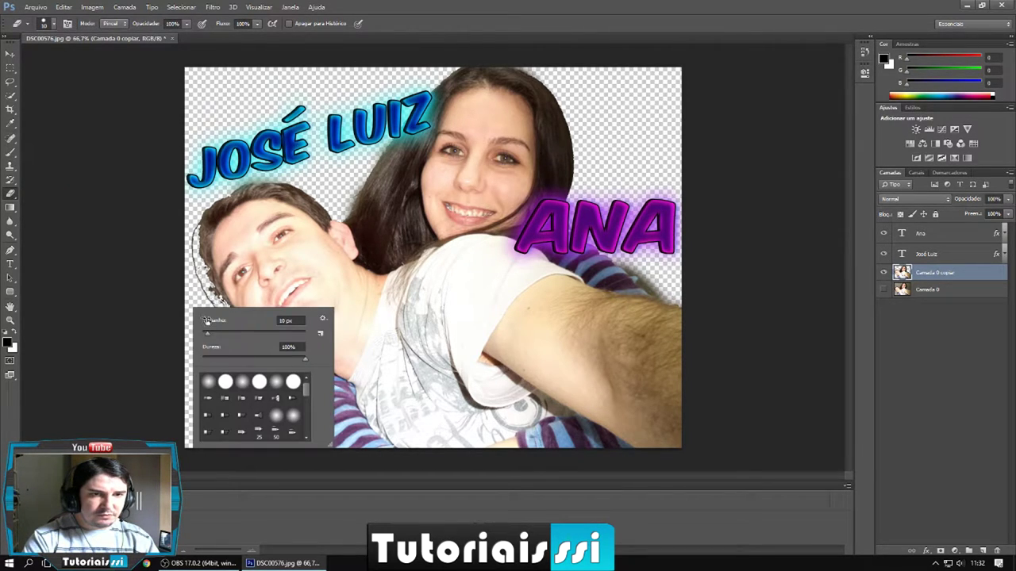
left_click_drag(207, 333, 210, 334)
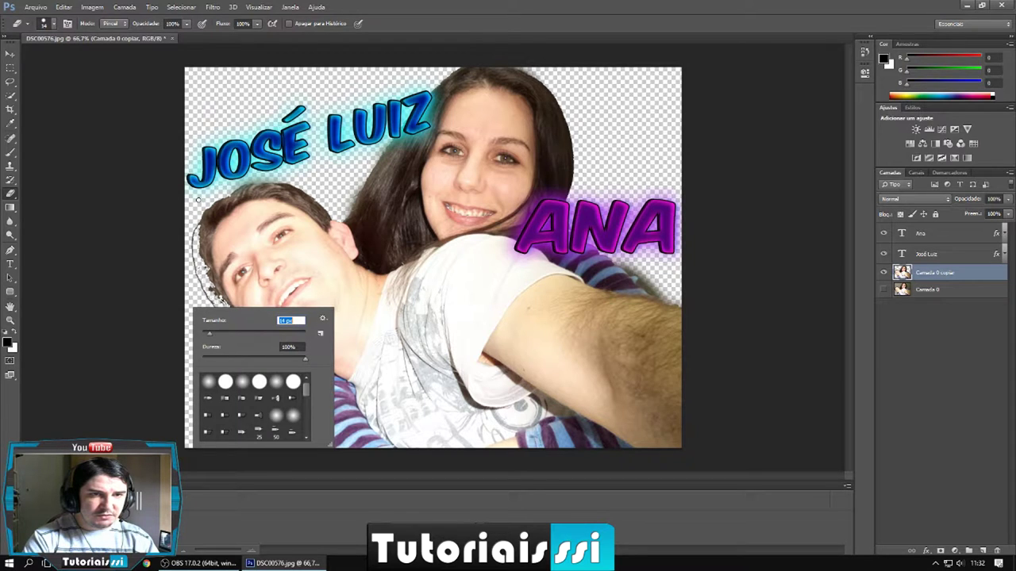
key("Return")
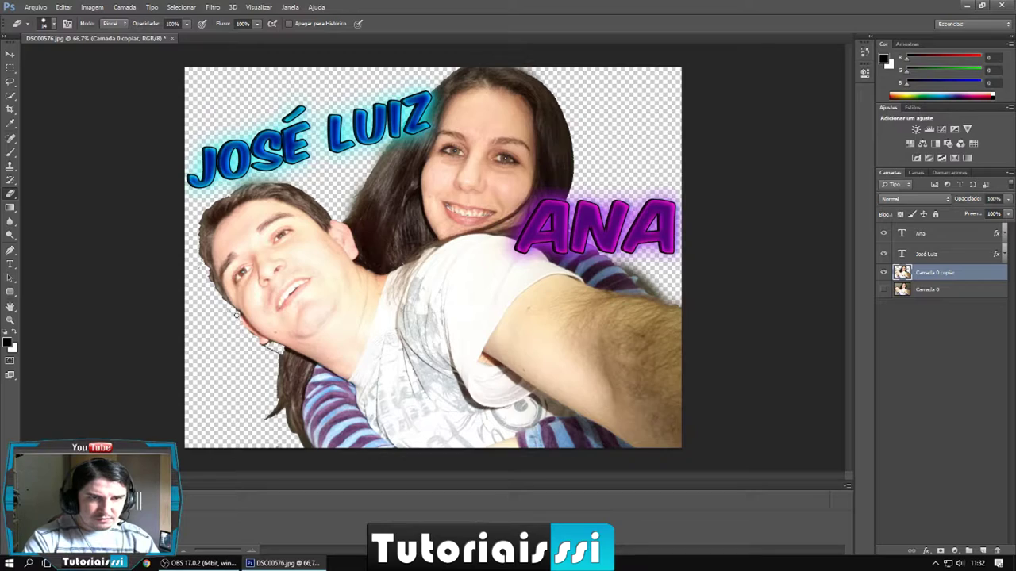
key("ctrl+plus")
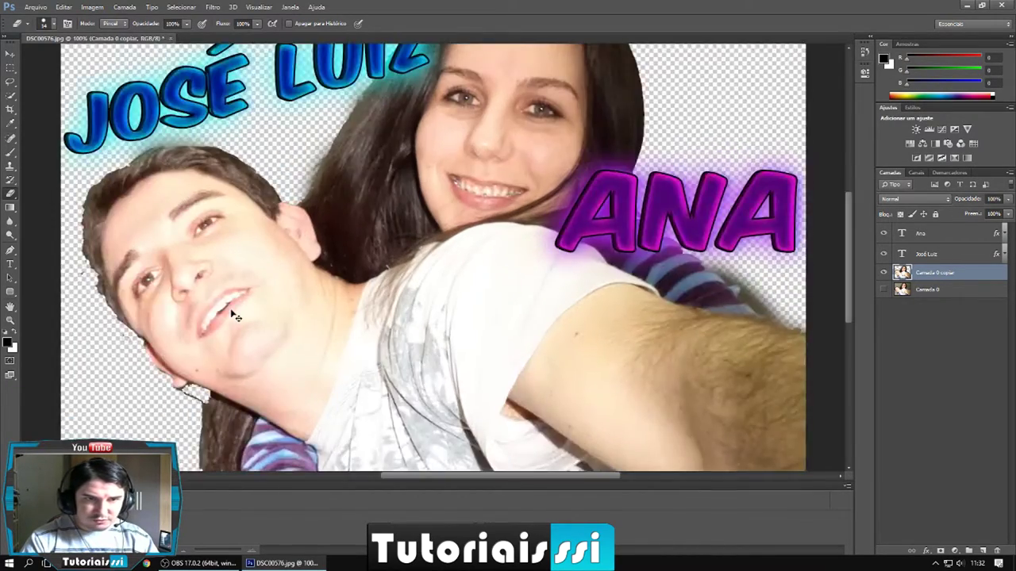
Zoom in on the man's face and erase specks beside the hair and below the chin.
key("ctrl+plus")
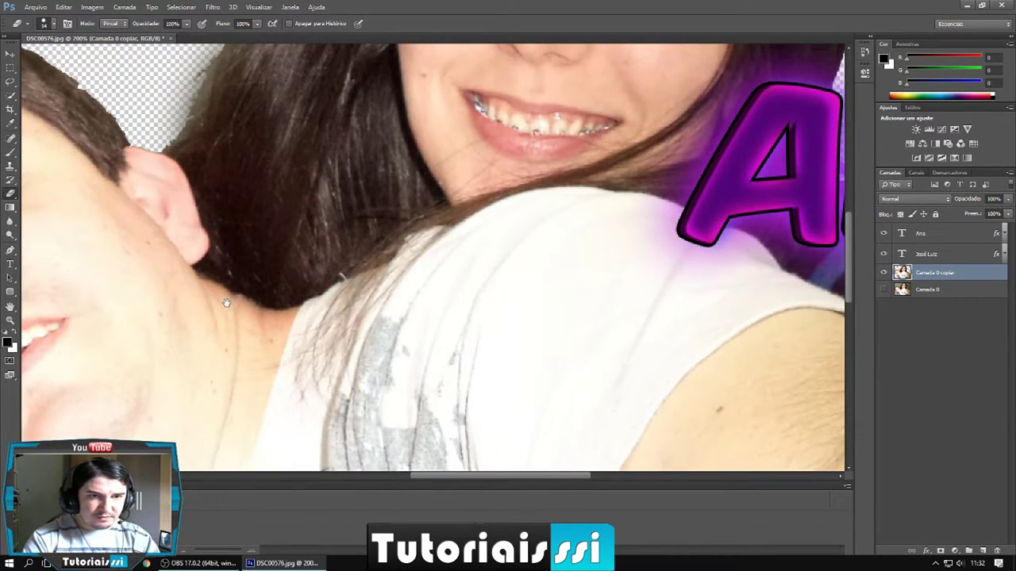
left_click_drag(227, 303, 424, 252)
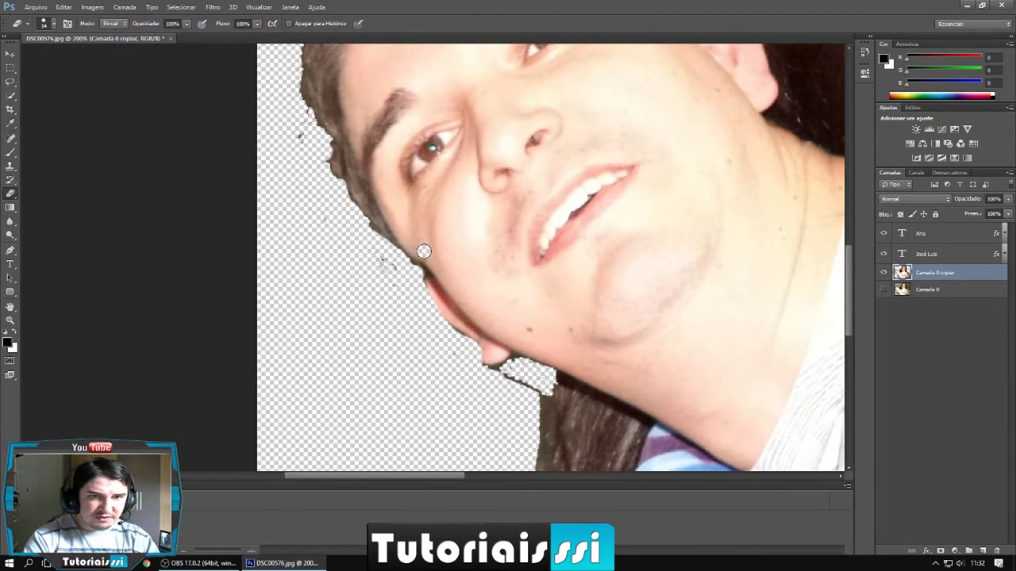
left_click_drag(404, 255, 398, 290)
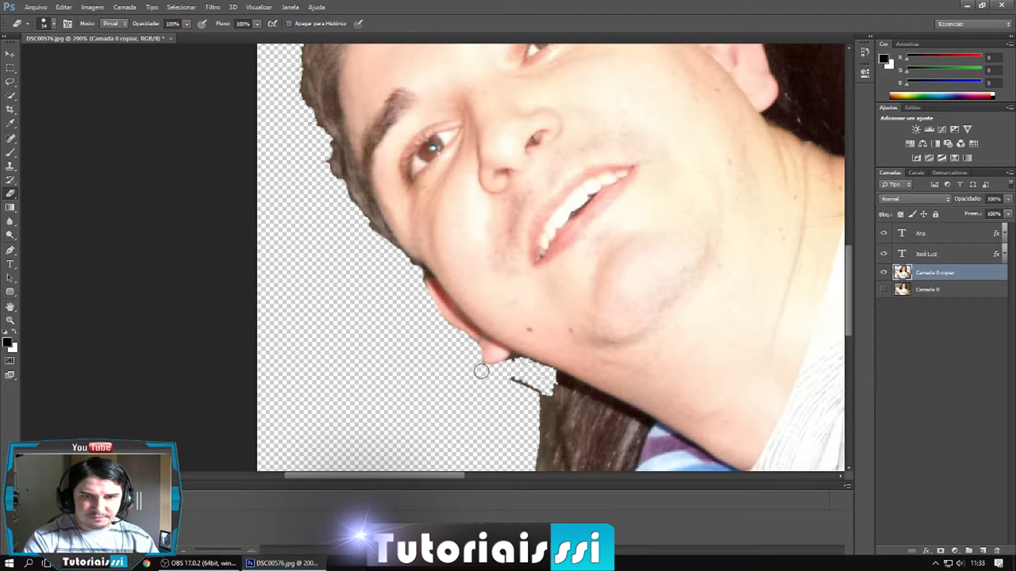
mouse_move(500, 370)
left_mouse_down()
mouse_move(533, 389)
mouse_move(524, 368)
left_mouse_up()
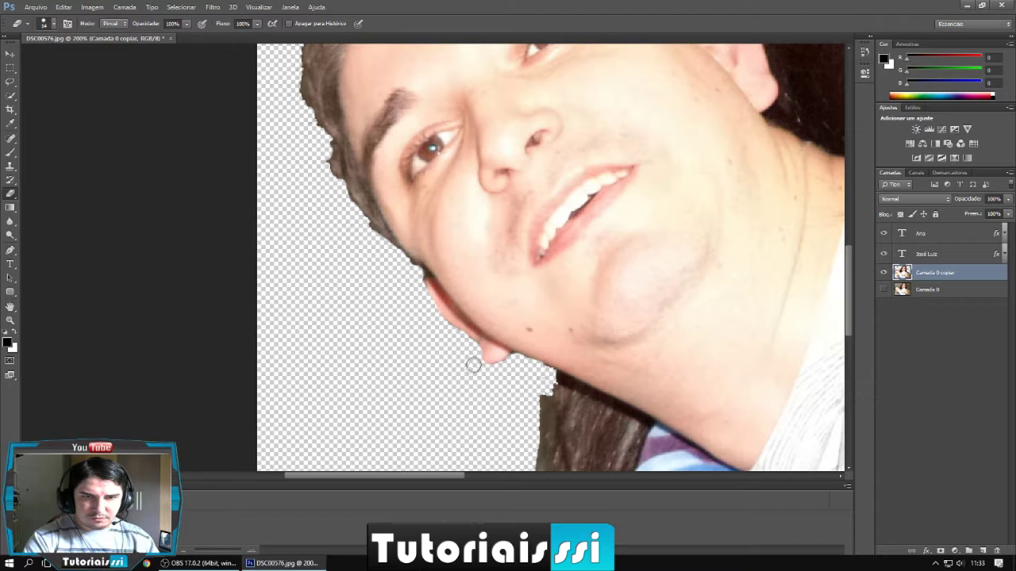
Restore the over-erased hair edge with History Brush, clean the chin edge, and show Camada 0.
left_click(11, 179)
left_click(584, 384)
left_click_drag(583, 384, 589, 377)
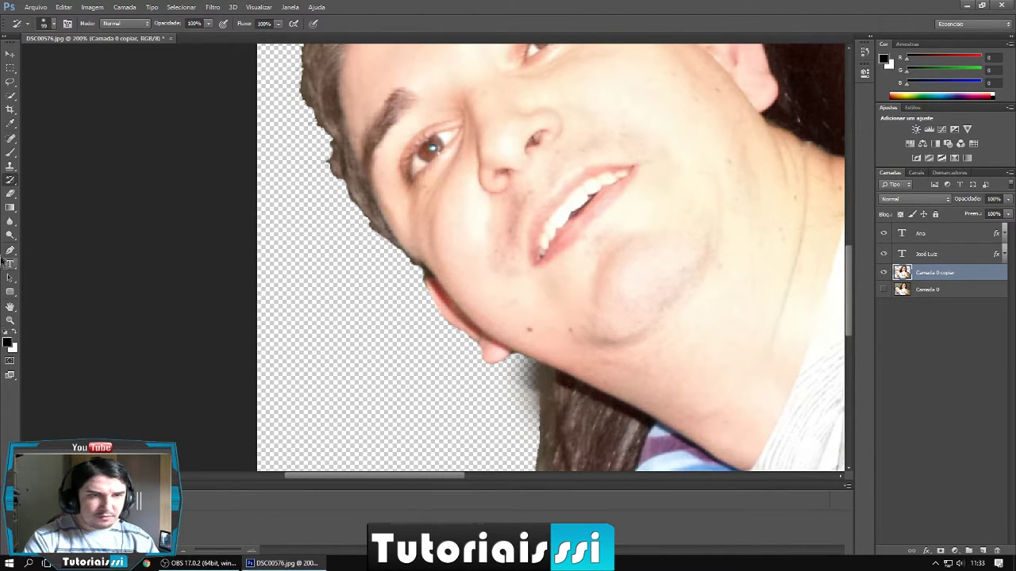
left_click(11, 193)
left_click_drag(518, 385, 522, 382)
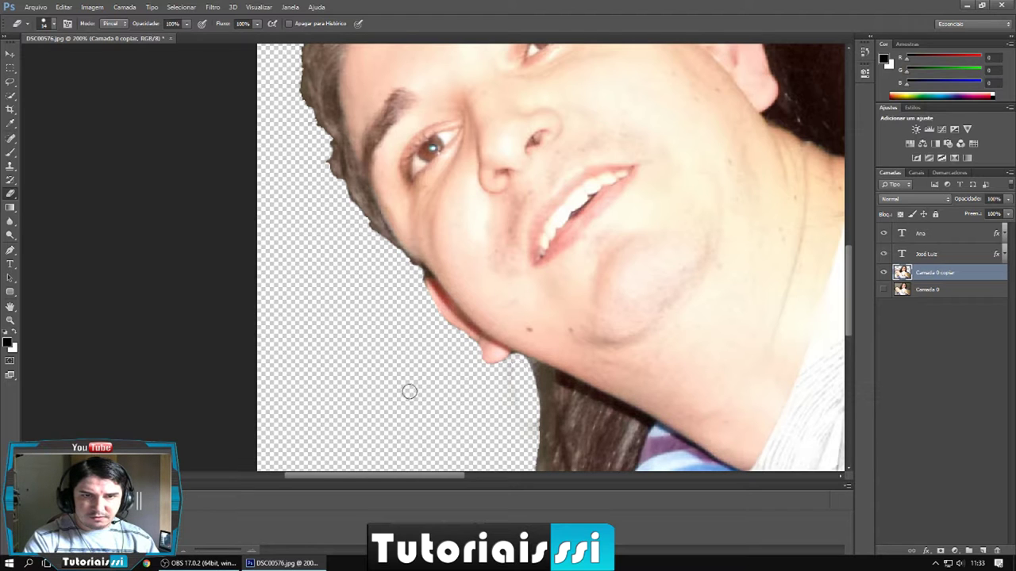
key("ctrl+minus")
key("ctrl+minus")
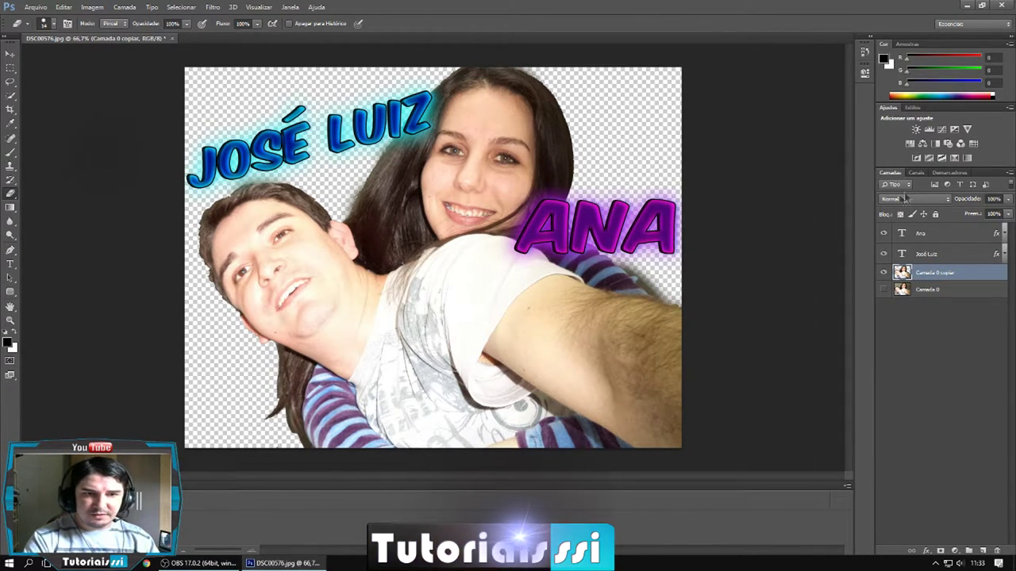
left_click(884, 290)
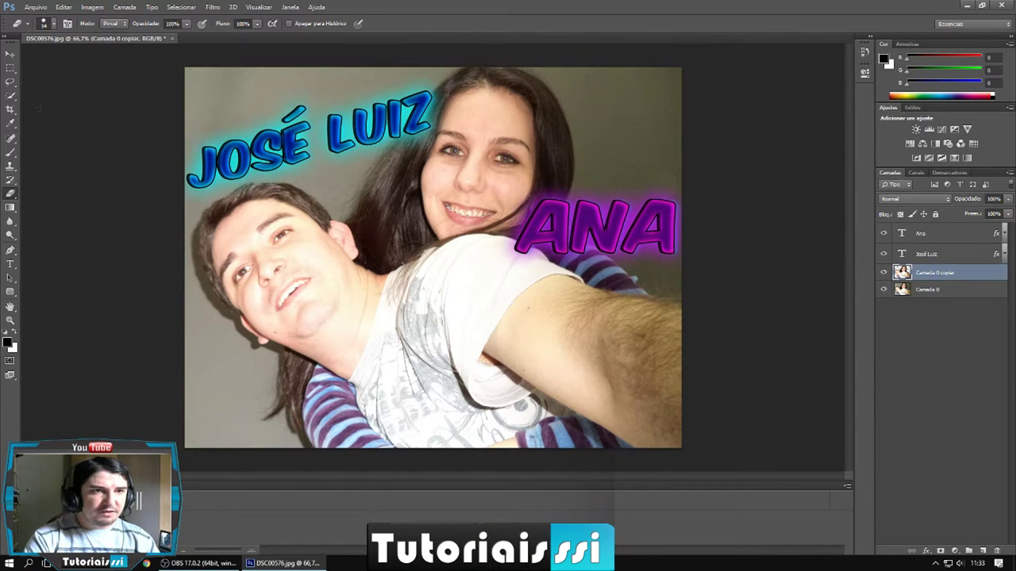
Add a Normal-mode drop shadow with 75% opacity and 0 px distance to the cutout layer.
left_click(11, 53)
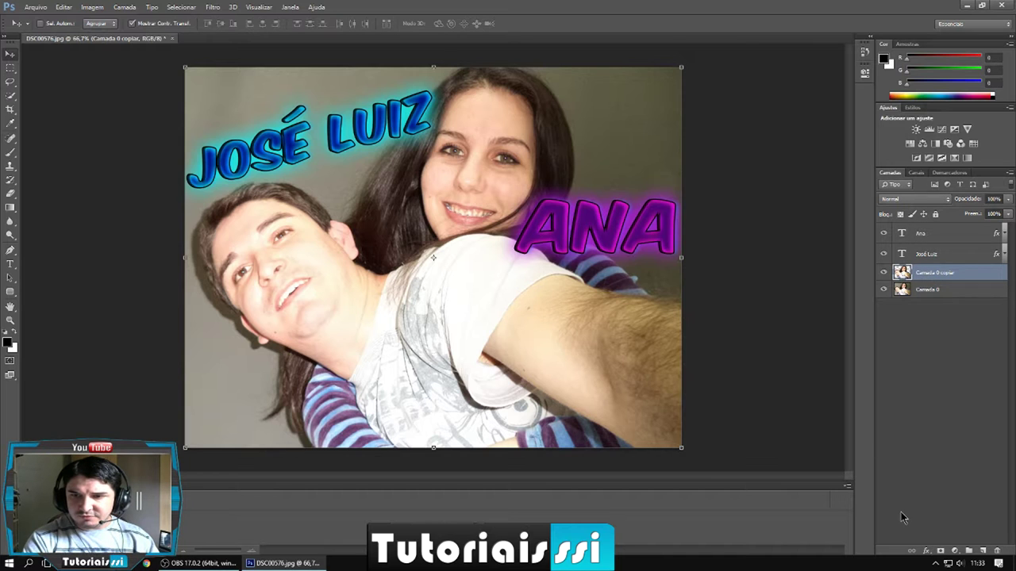
left_click(927, 551)
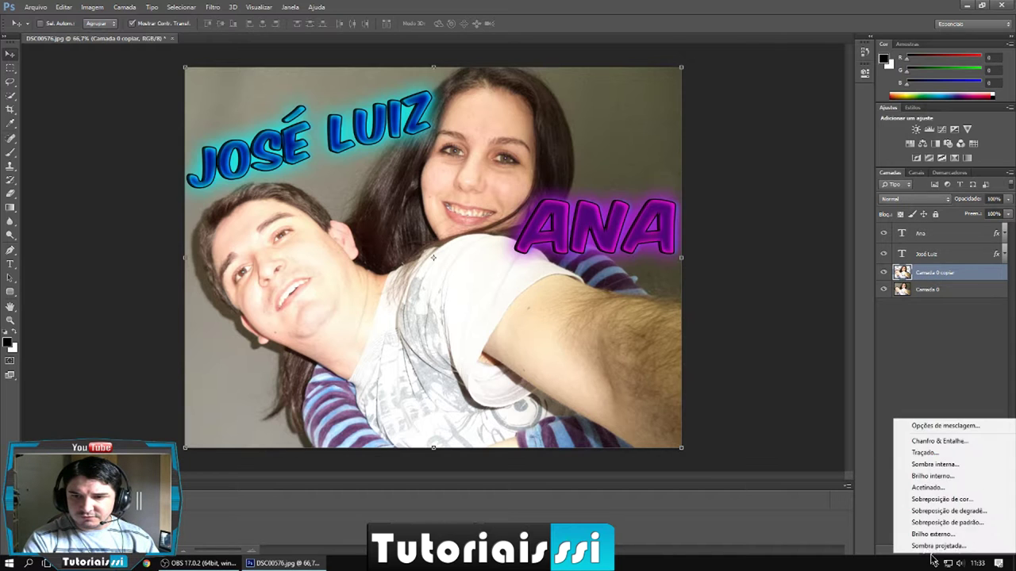
left_click(931, 432)
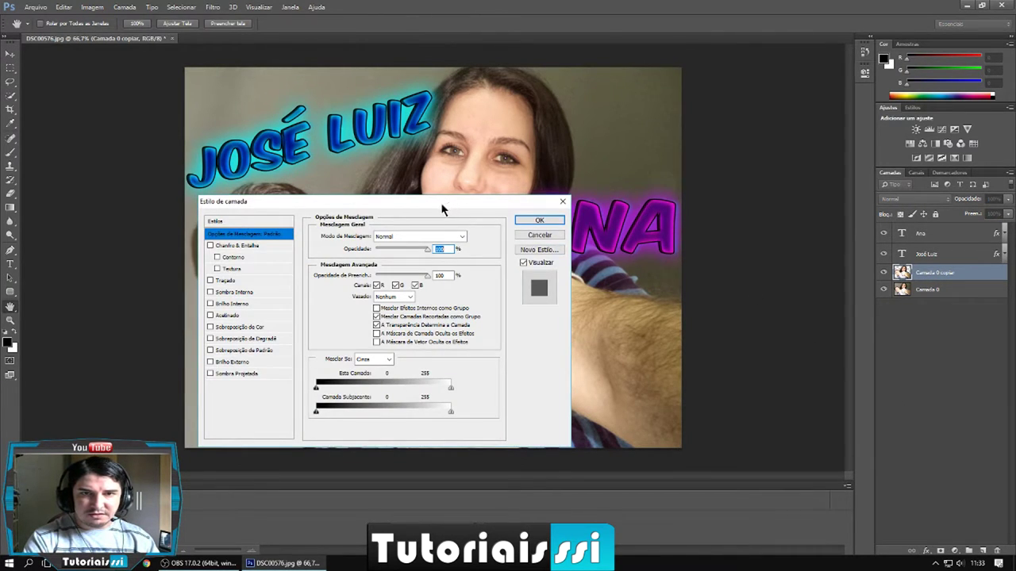
left_click_drag(442, 210, 859, 92)
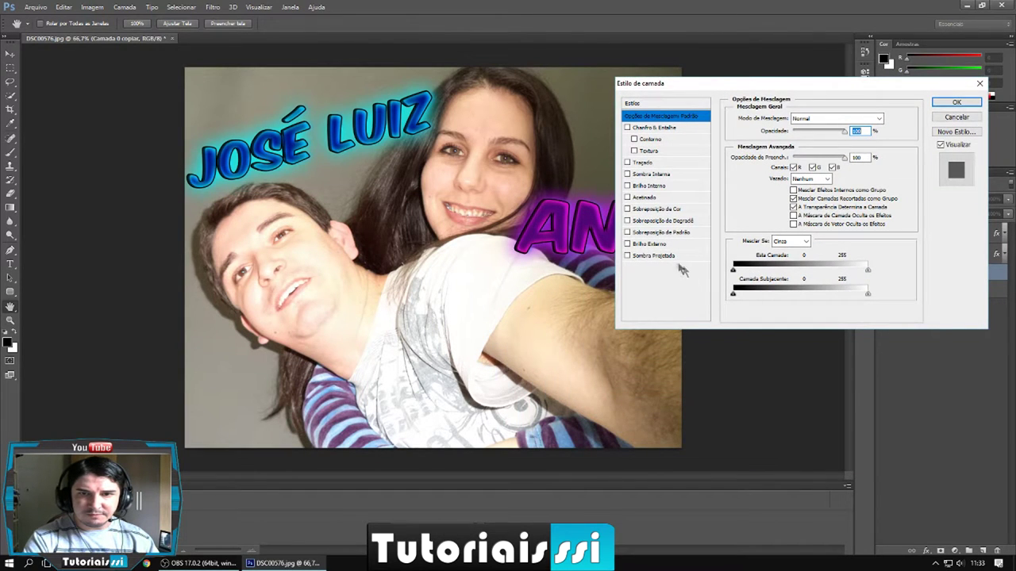
left_click(659, 255)
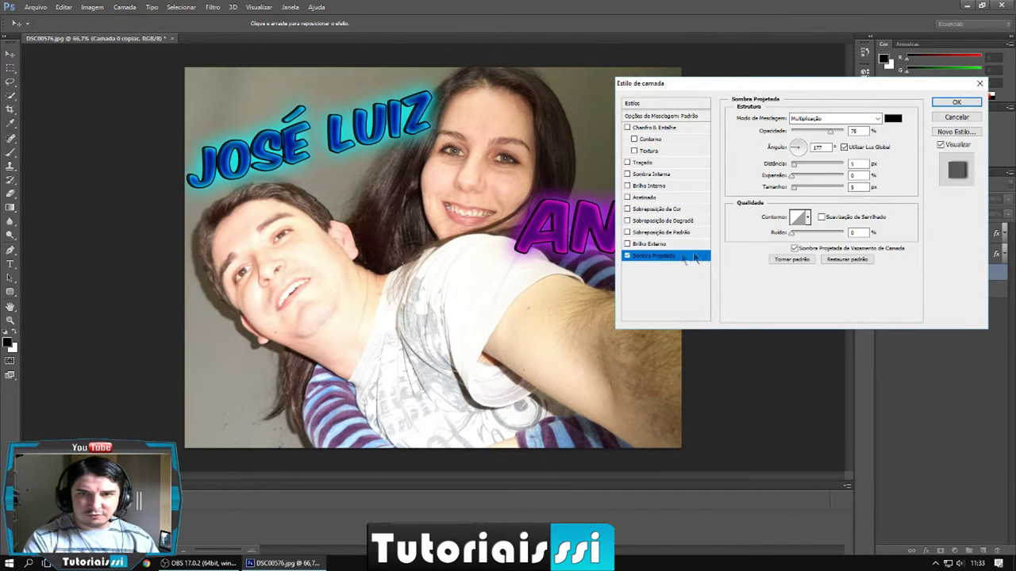
left_click(826, 118)
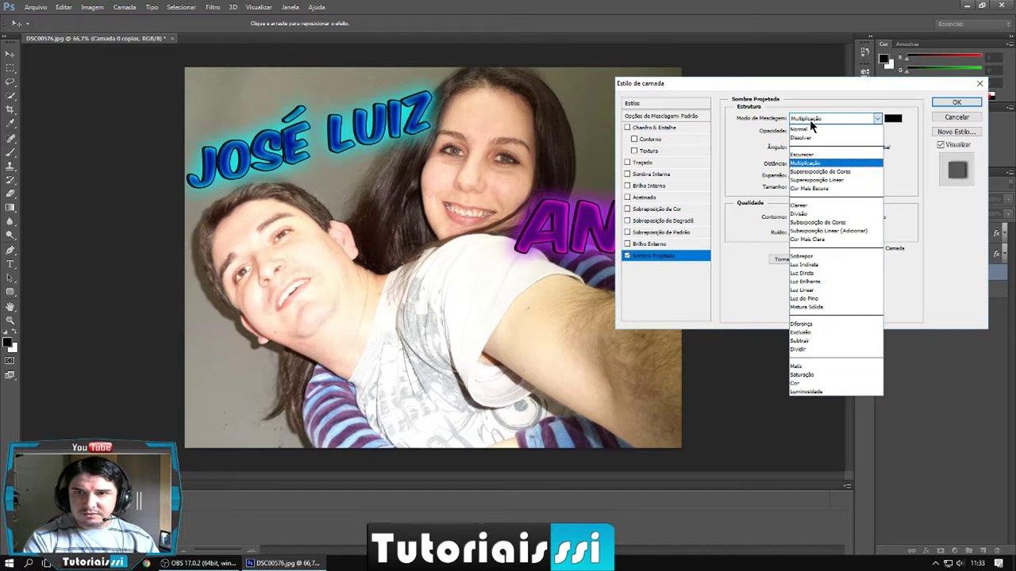
left_click(805, 129)
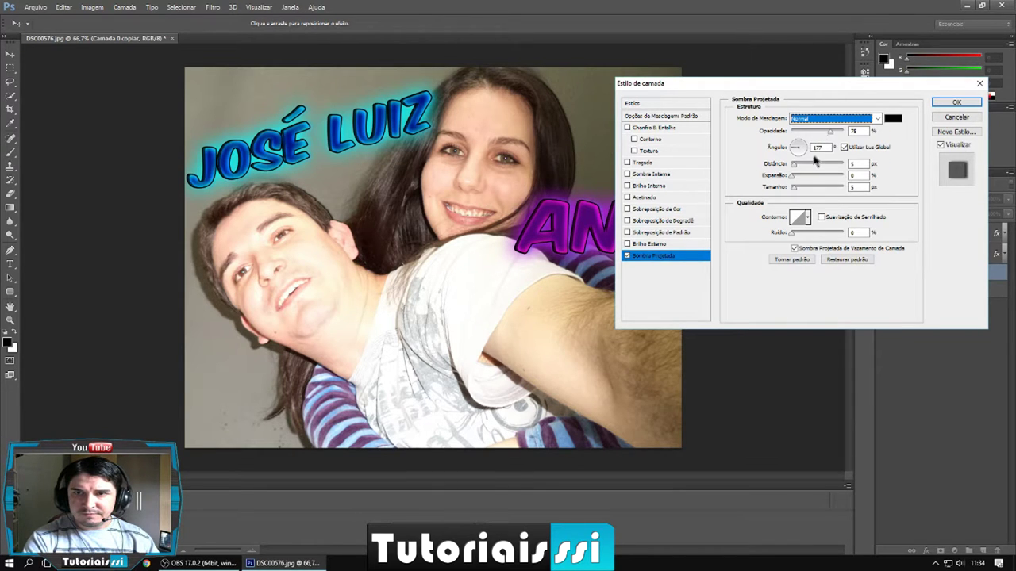
left_click_drag(794, 164, 785, 164)
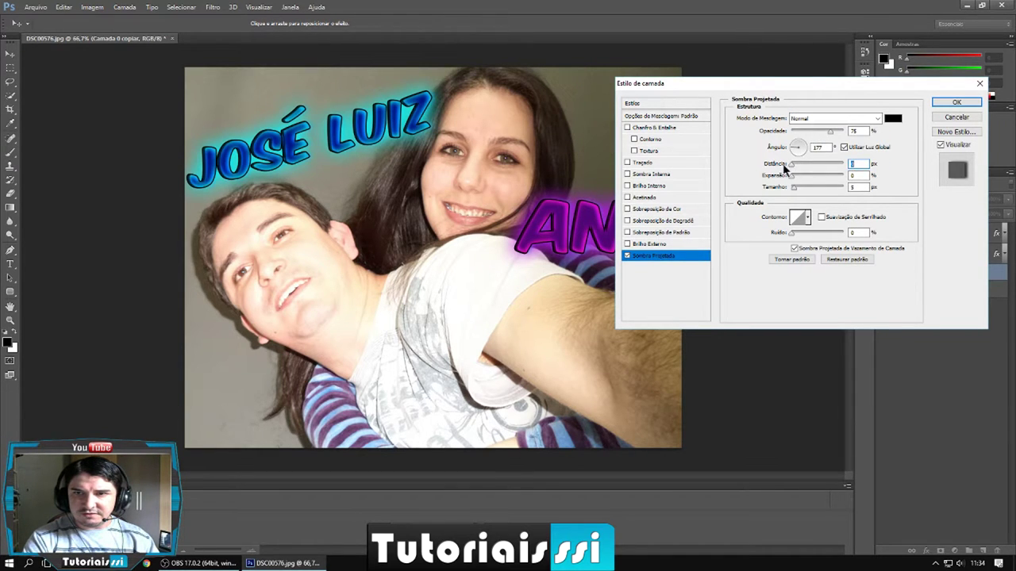
left_click(894, 119)
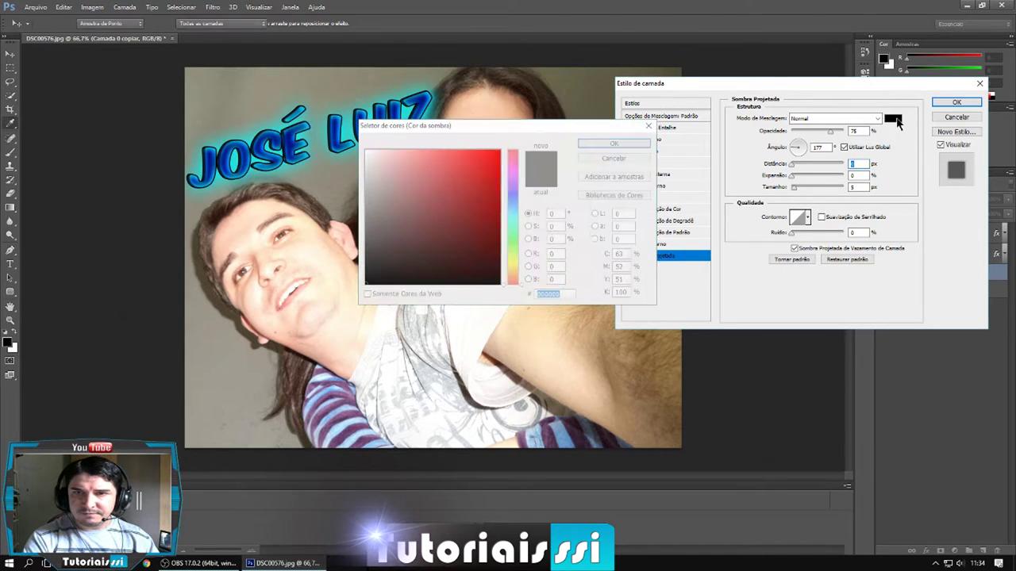
Try several hues, then set the drop shadow colour to hex 0e5ab7.
left_click(514, 259)
left_click_drag(484, 222, 480, 176)
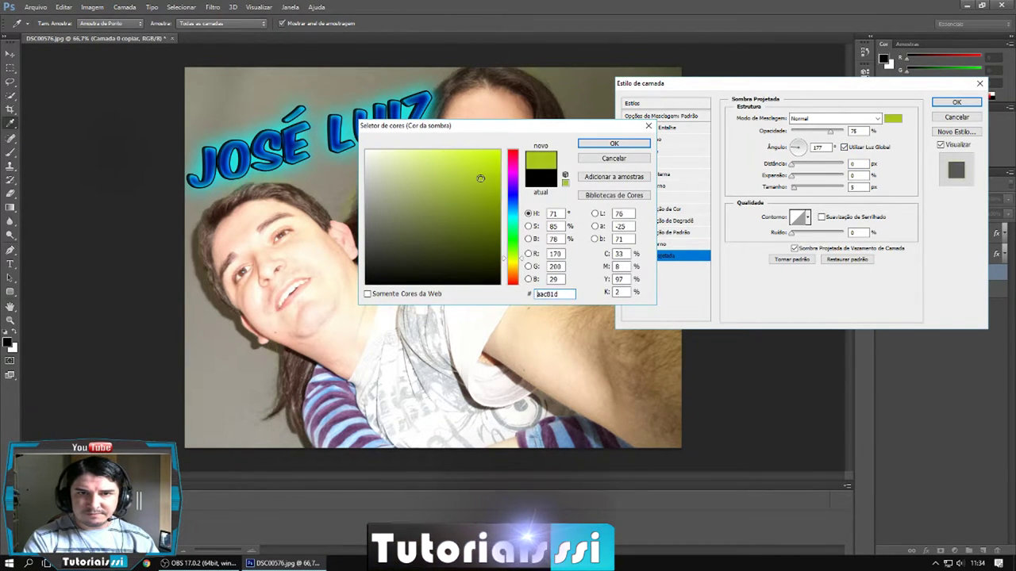
left_click_drag(488, 125, 750, 80)
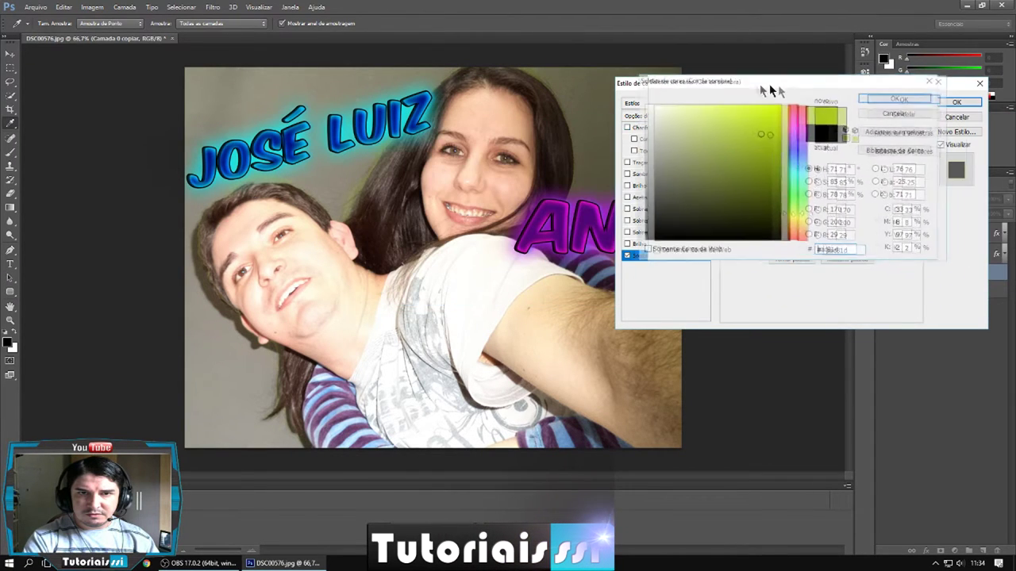
left_click_drag(745, 134, 767, 136)
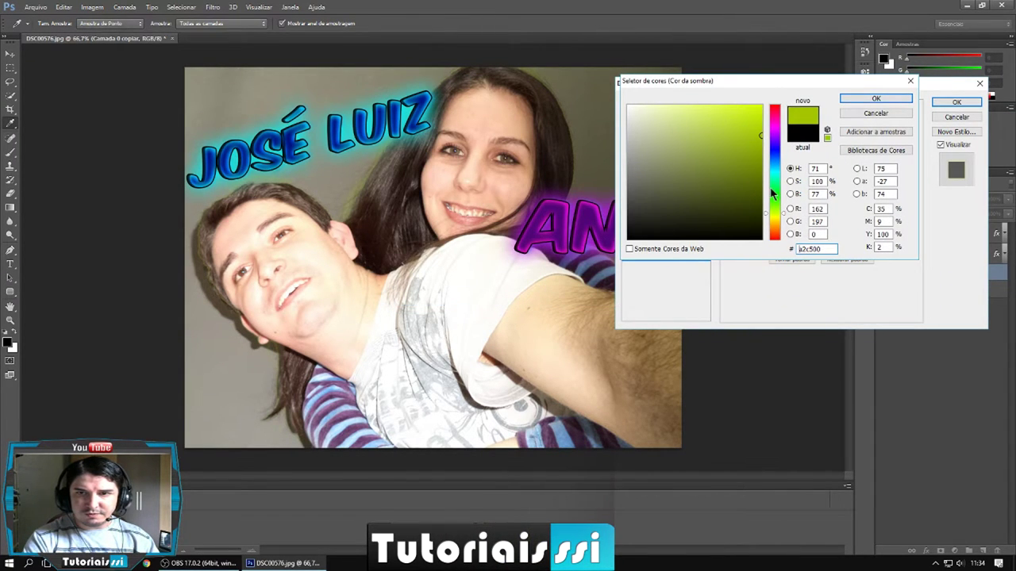
left_click(774, 191)
left_click_drag(776, 210, 780, 232)
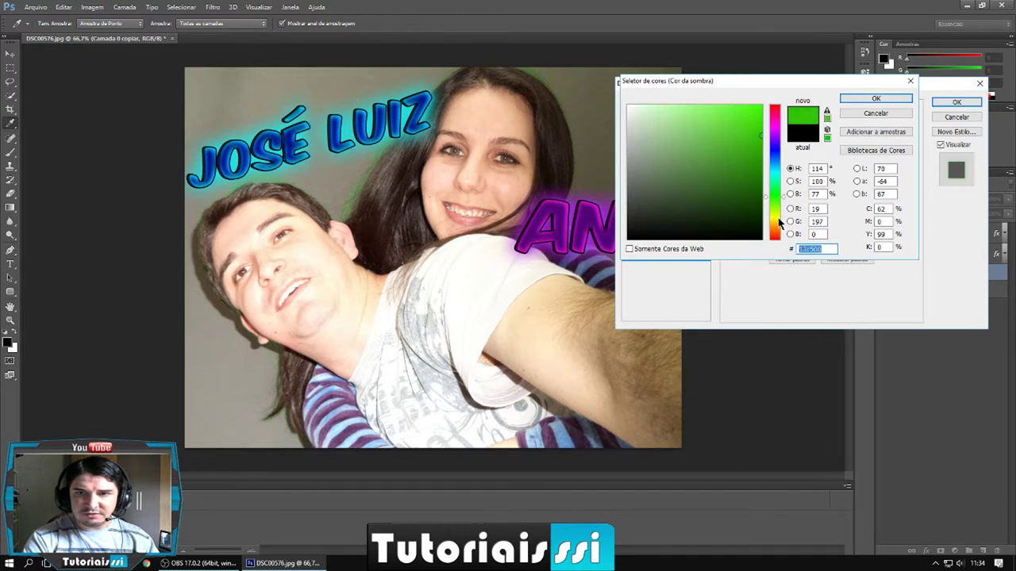
left_click_drag(780, 233, 775, 108)
left_click(739, 124)
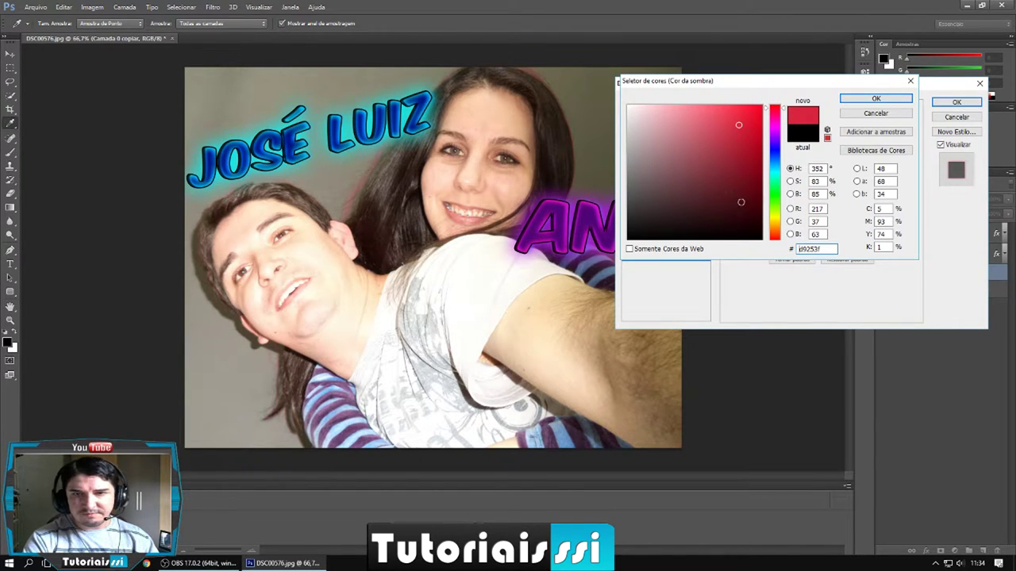
left_click_drag(749, 163, 754, 153)
type("0e5ab7")
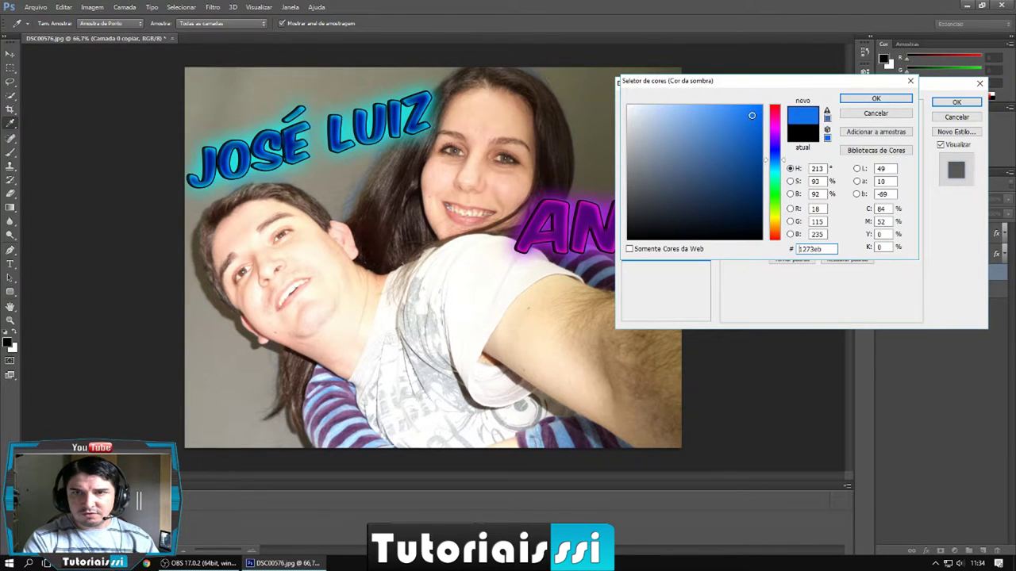
left_click(859, 100)
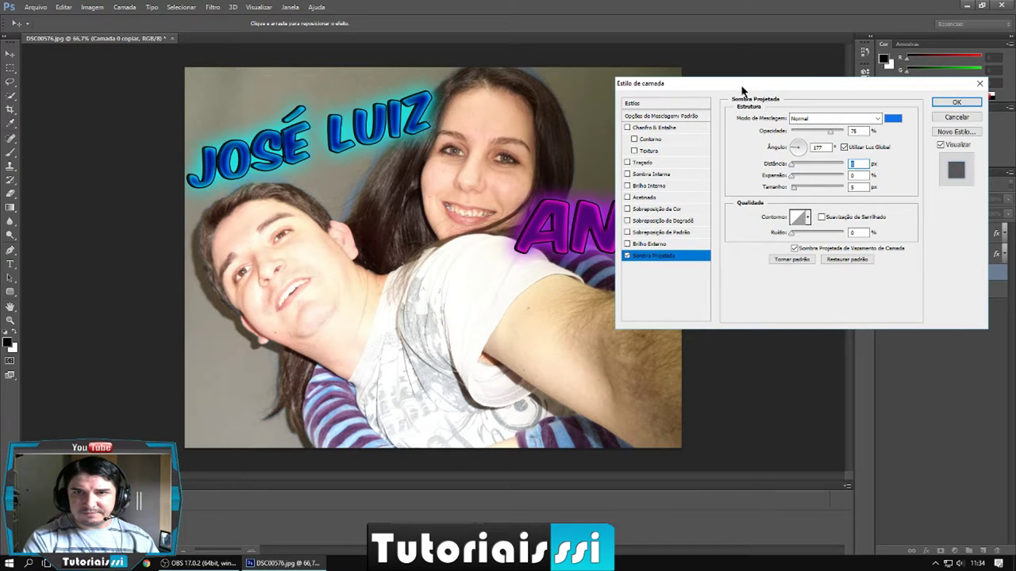
Enlarge the blue drop shadow's size to 40 px.
left_click_drag(743, 88, 857, 76)
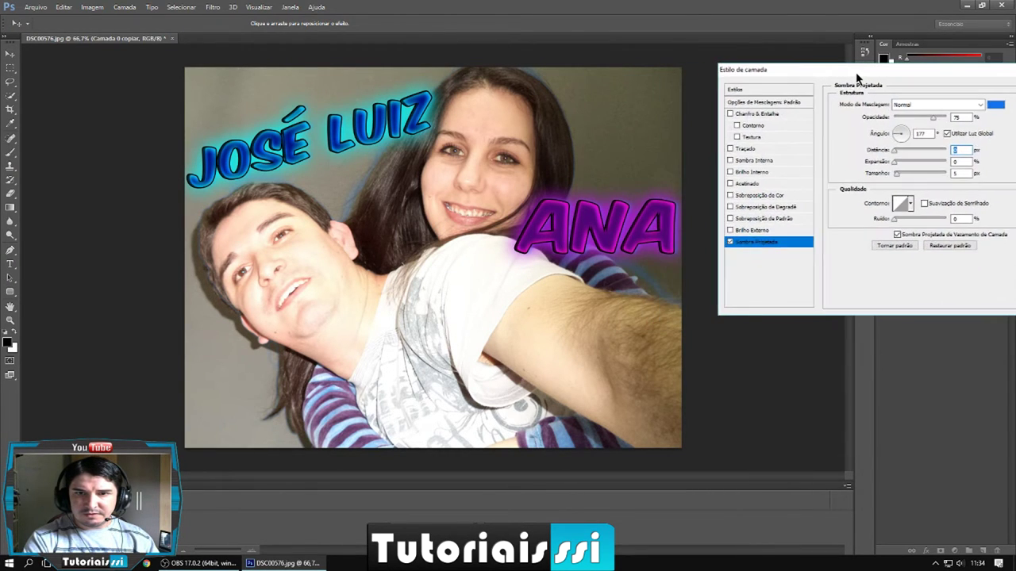
left_click_drag(856, 76, 704, 95)
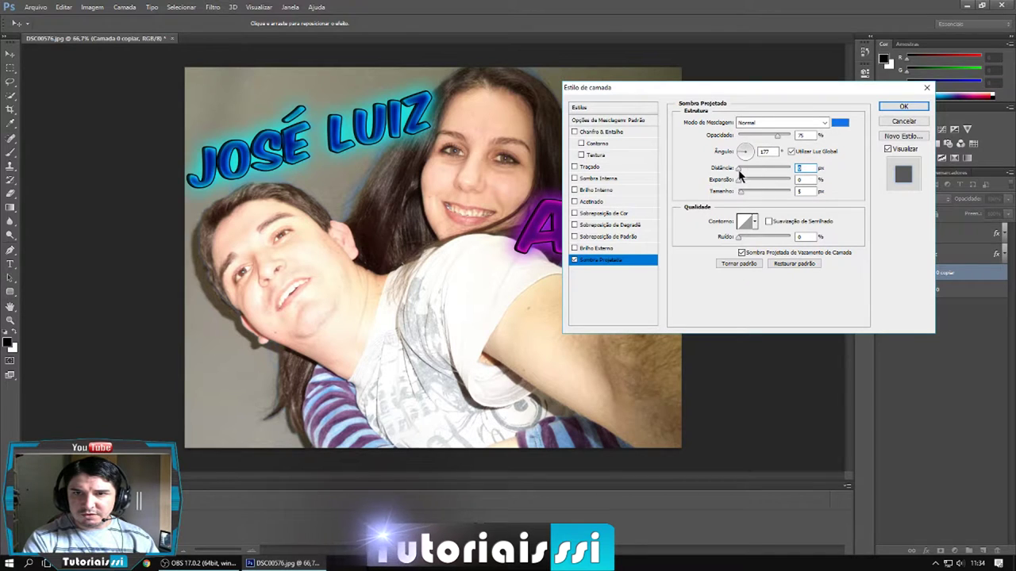
left_click_drag(742, 191, 750, 192)
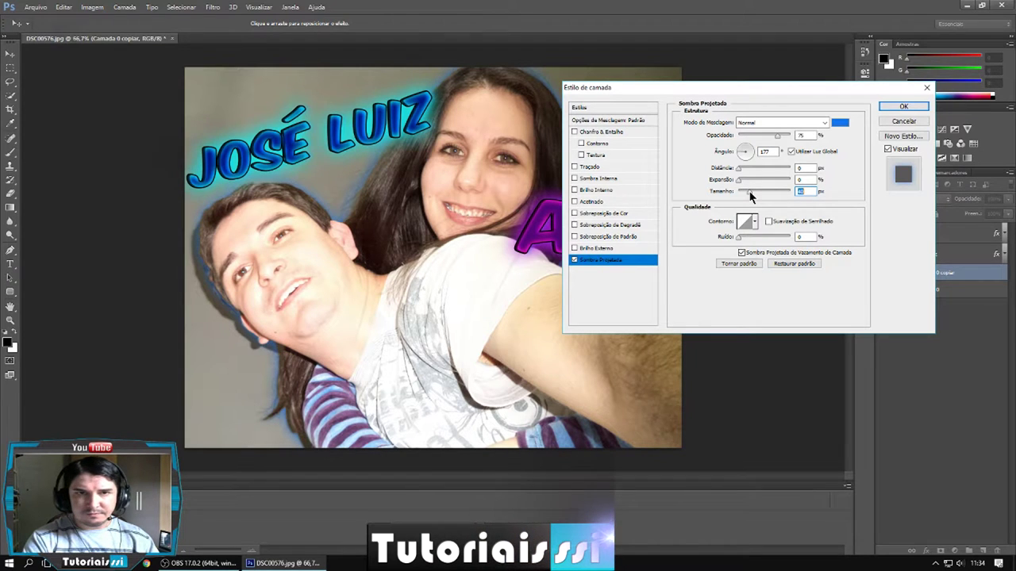
mouse_move(703, 93)
left_mouse_down()
mouse_move(762, 109)
mouse_move(719, 109)
left_mouse_up()
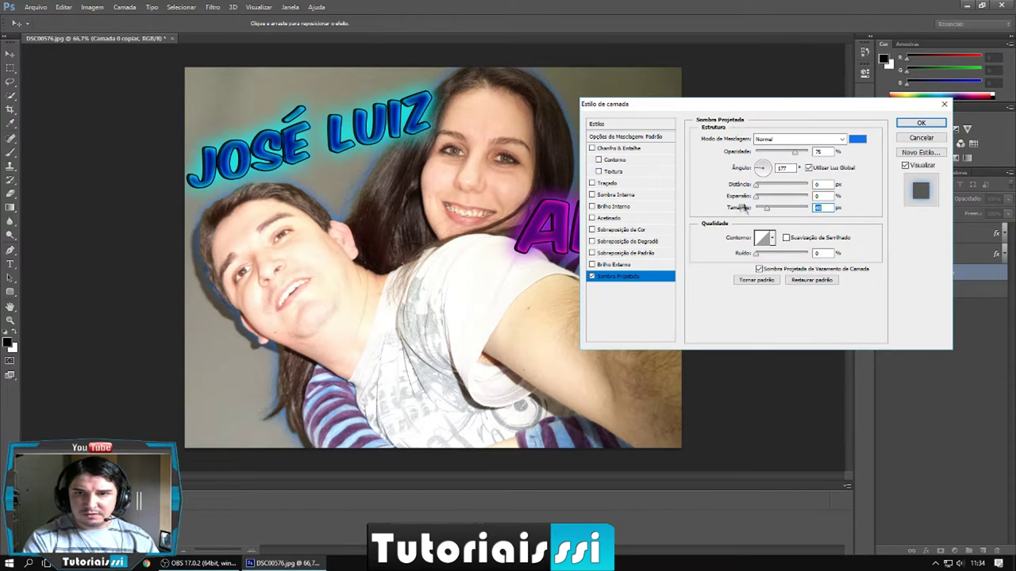
left_click(620, 267)
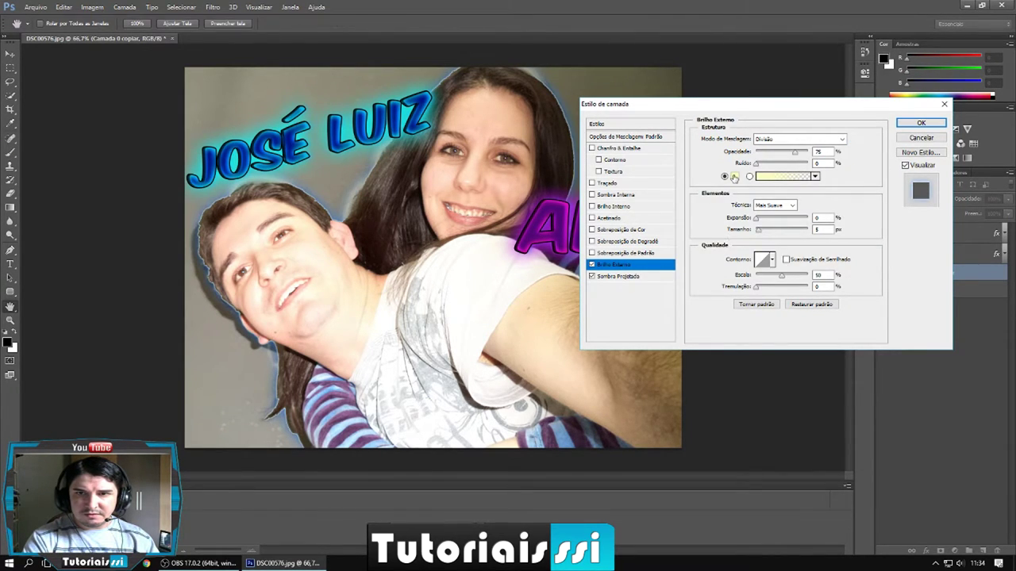
Give the outer glow a blue colour and Normal blend mode.
left_click(734, 177)
left_click_drag(771, 145, 772, 161)
left_click(748, 134)
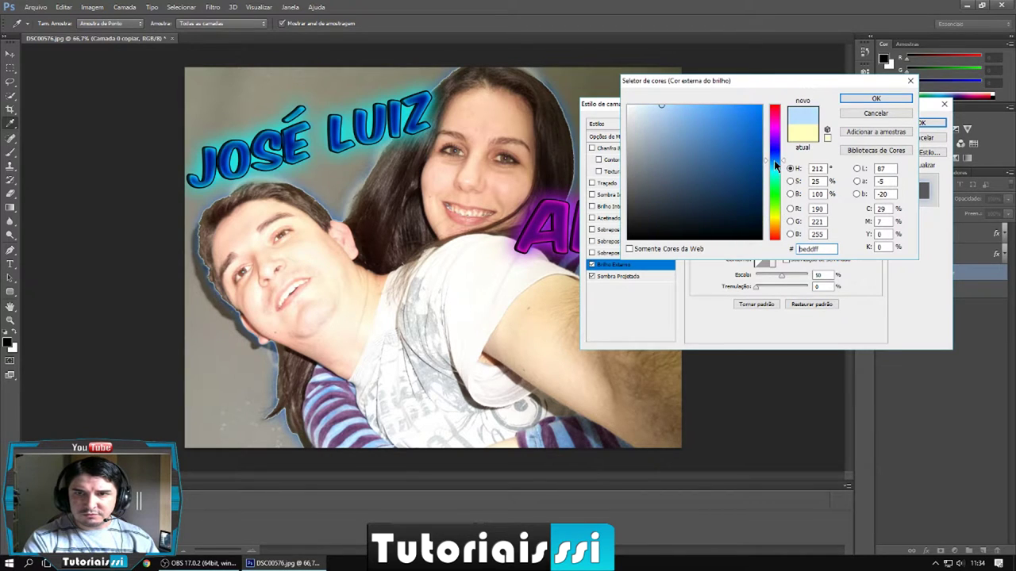
left_click(865, 97)
left_click(798, 140)
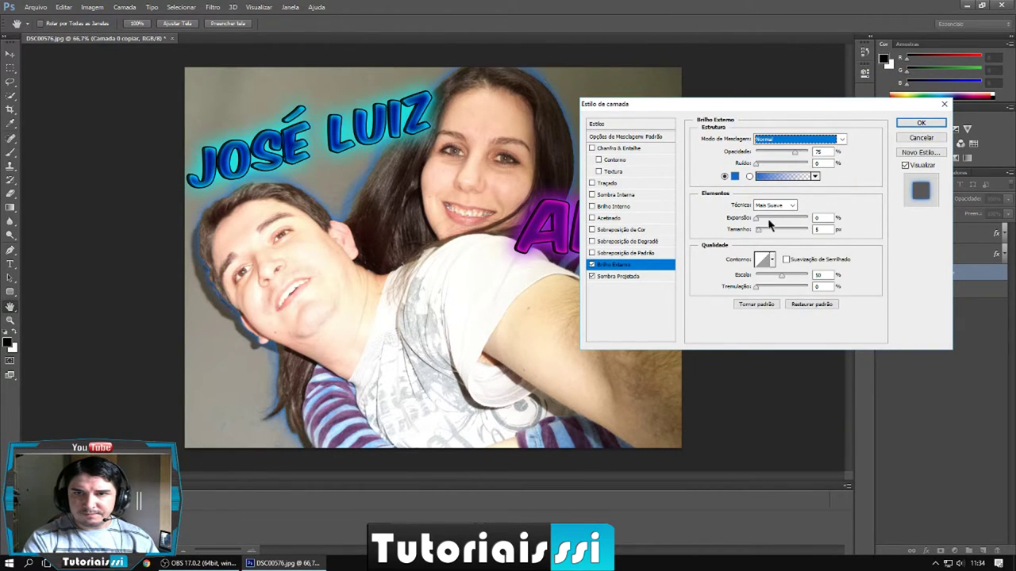
Widen the glow's spread, add 34% noise, adjust its size, and apply the layer style.
left_click_drag(758, 230, 782, 231)
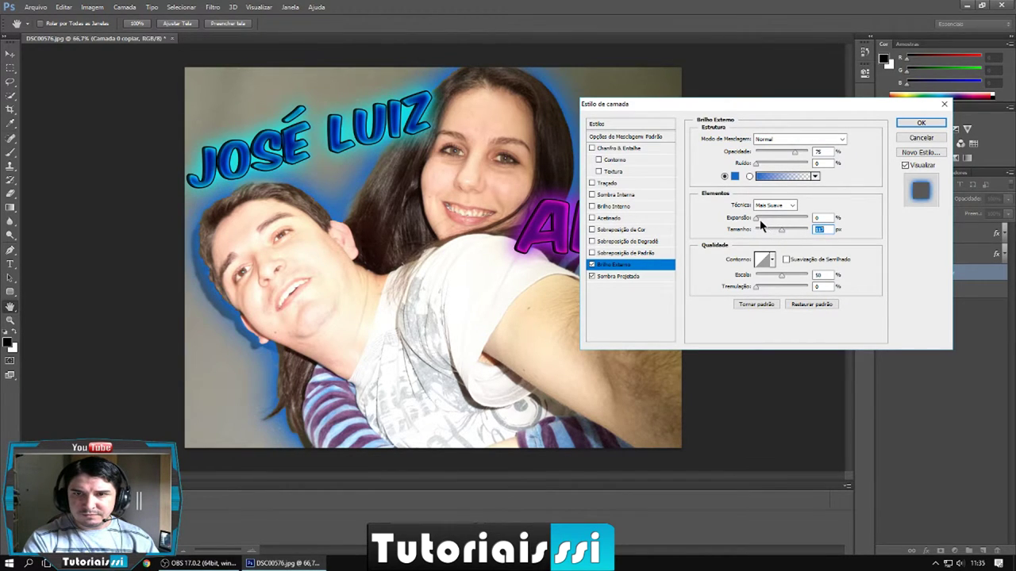
mouse_move(758, 226)
left_mouse_down()
mouse_move(769, 223)
mouse_move(756, 219)
left_mouse_up()
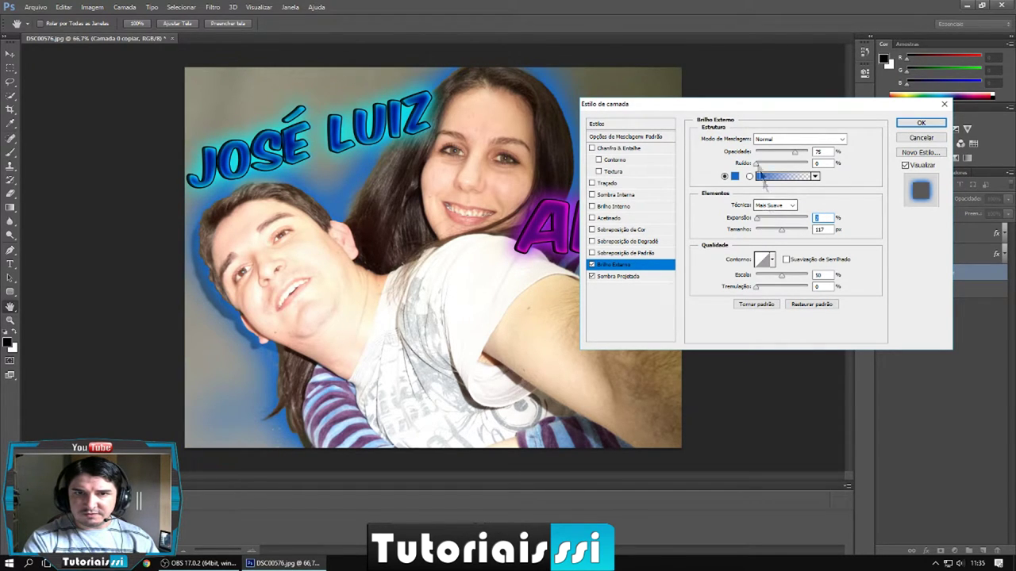
mouse_move(723, 102)
left_mouse_down()
mouse_move(871, 89)
mouse_move(760, 99)
left_mouse_up()
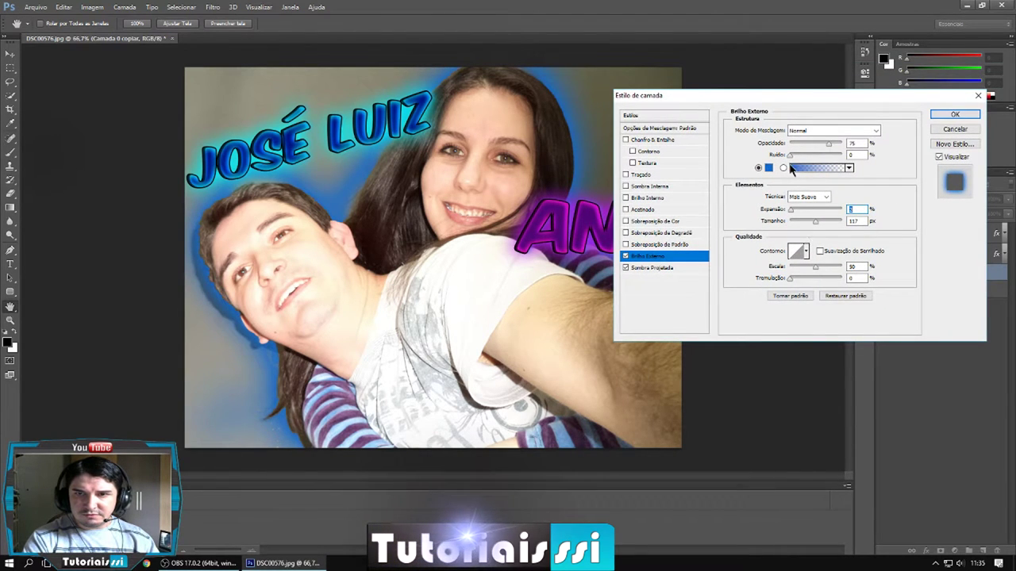
left_click_drag(790, 155, 830, 157)
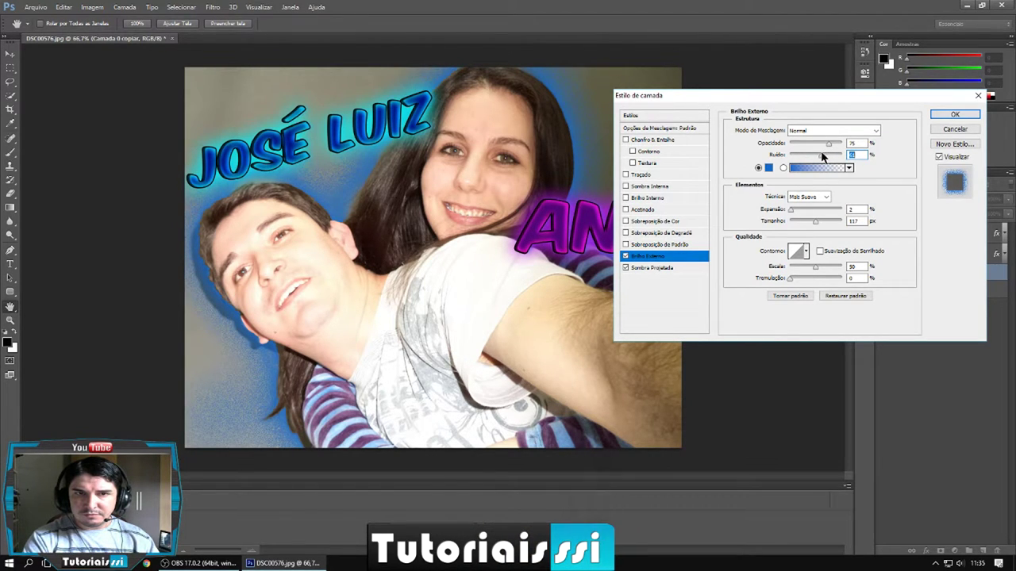
left_click_drag(815, 156, 807, 154)
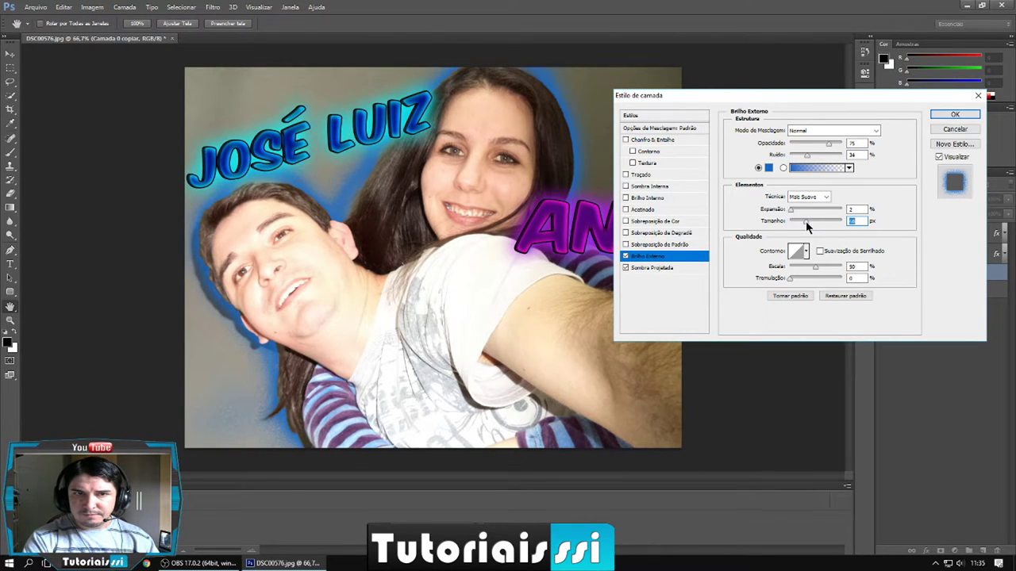
left_click_drag(807, 223, 812, 221)
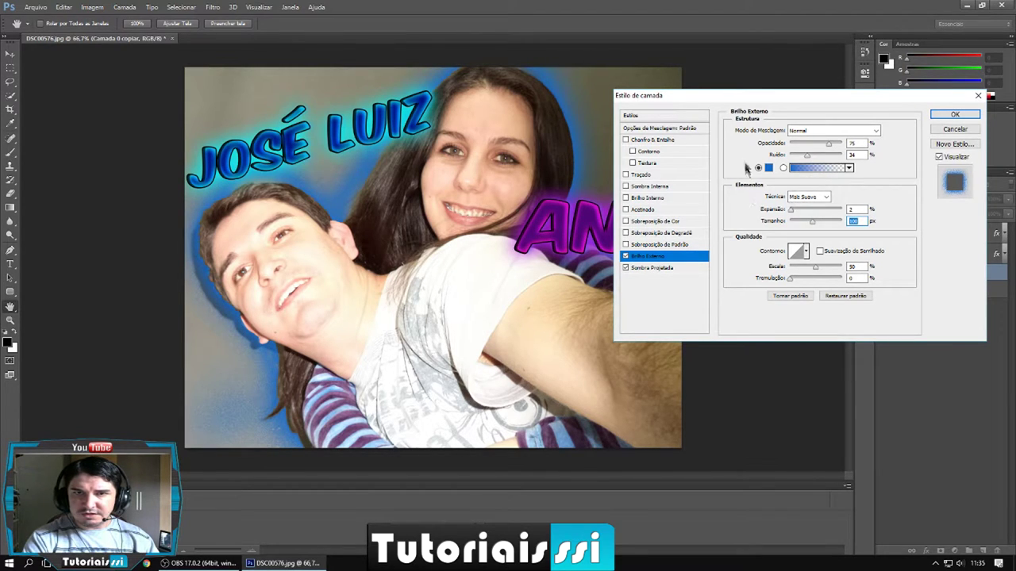
mouse_move(729, 103)
left_mouse_down()
mouse_move(692, 154)
mouse_move(709, 168)
left_mouse_up()
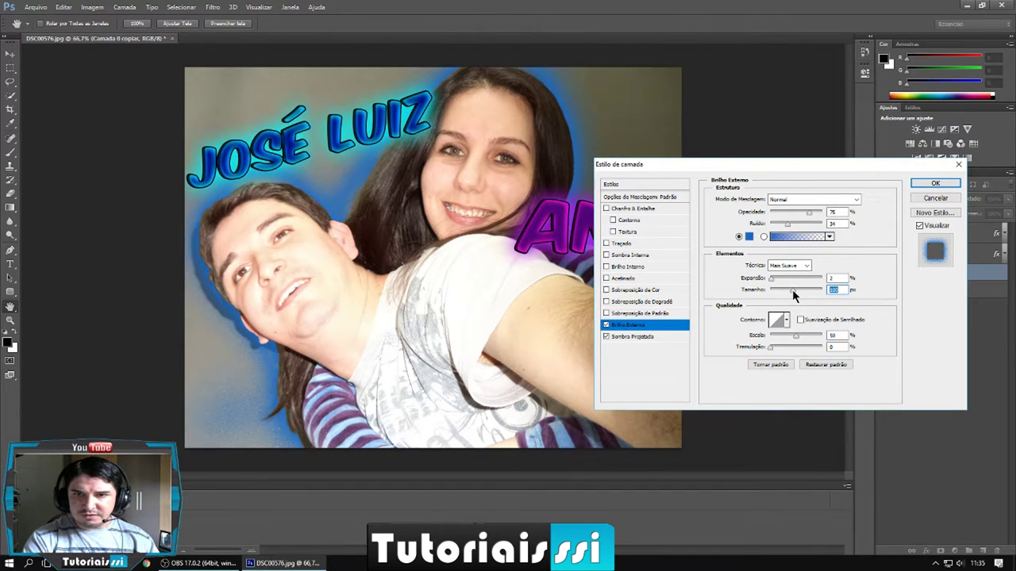
left_click_drag(802, 295, 804, 295)
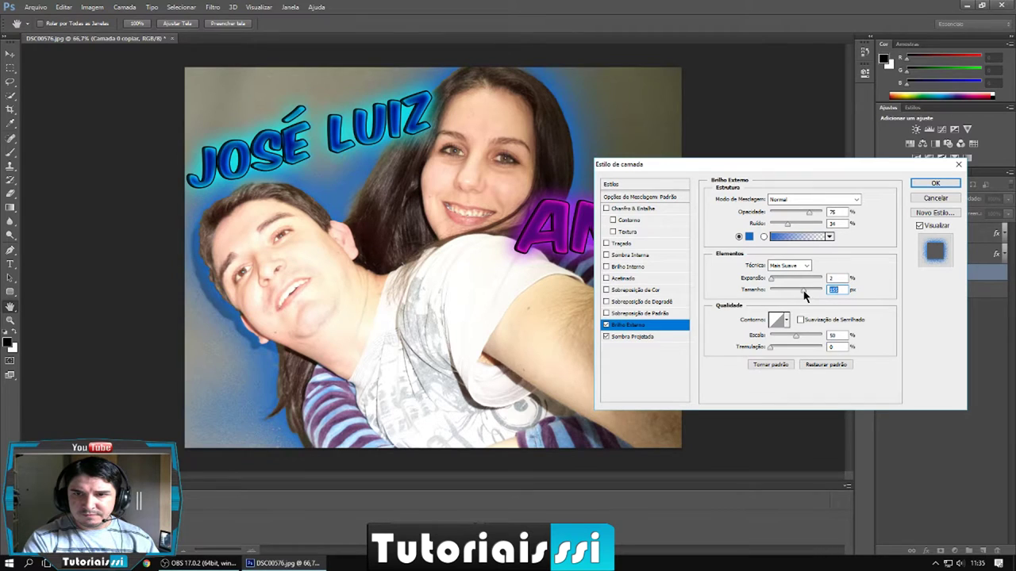
left_click(922, 184)
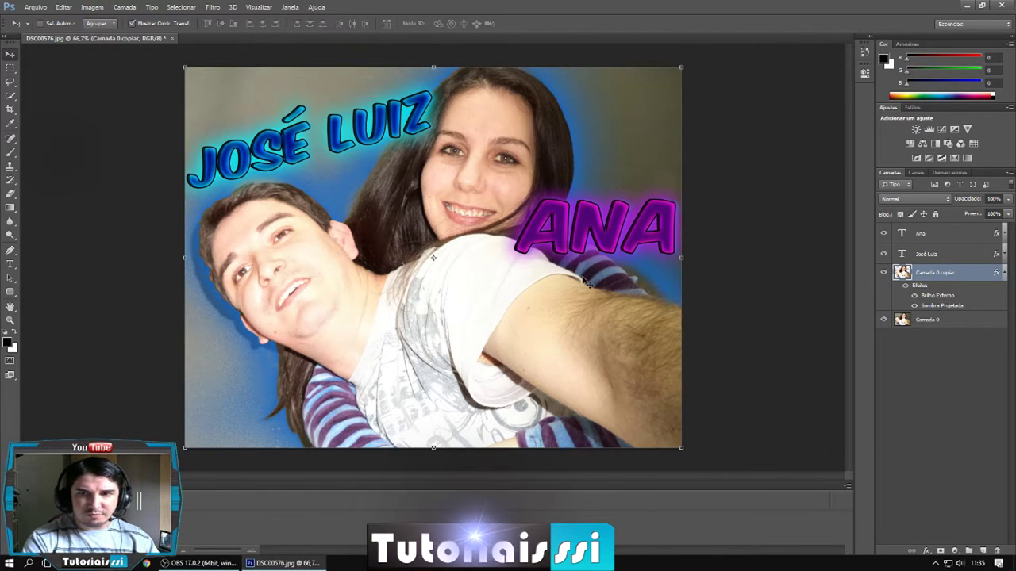
Select the Eraser, make Camada 0 the active layer, and launch Google Chrome.
left_click(10, 193)
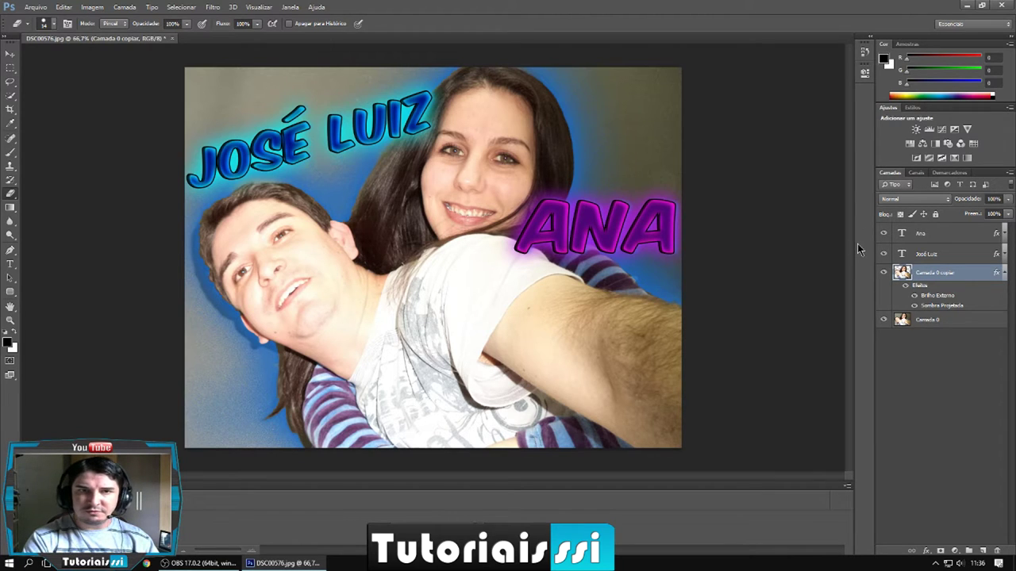
left_click(936, 322)
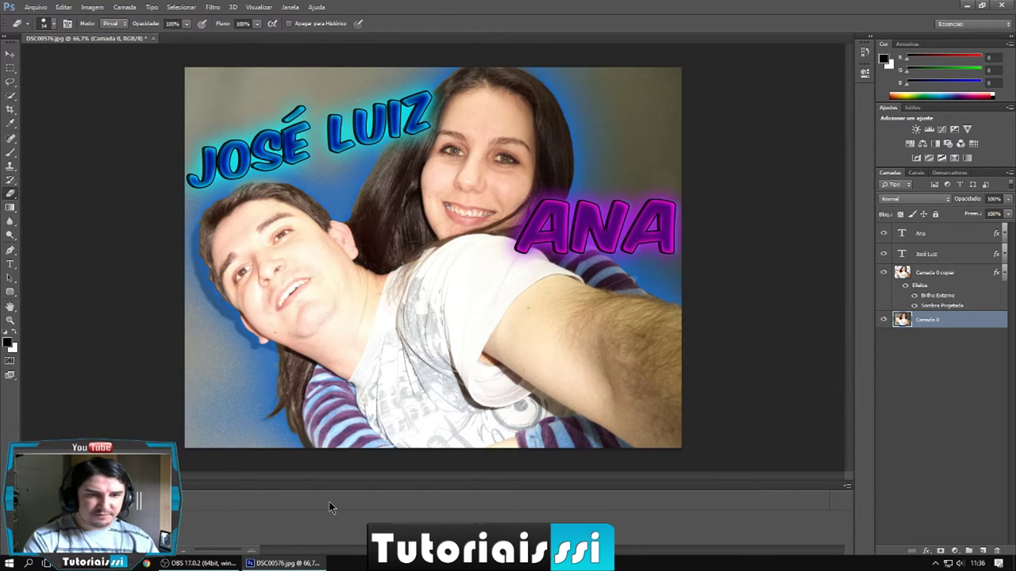
left_click(146, 563)
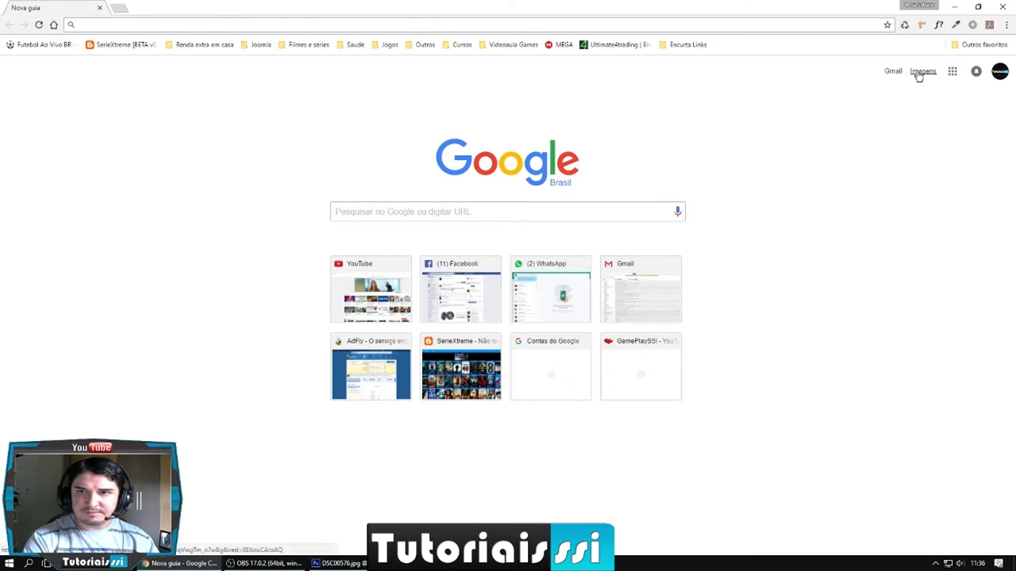
Search Google Images for 'background' and preview the dark blue grunge image.
left_click(917, 71)
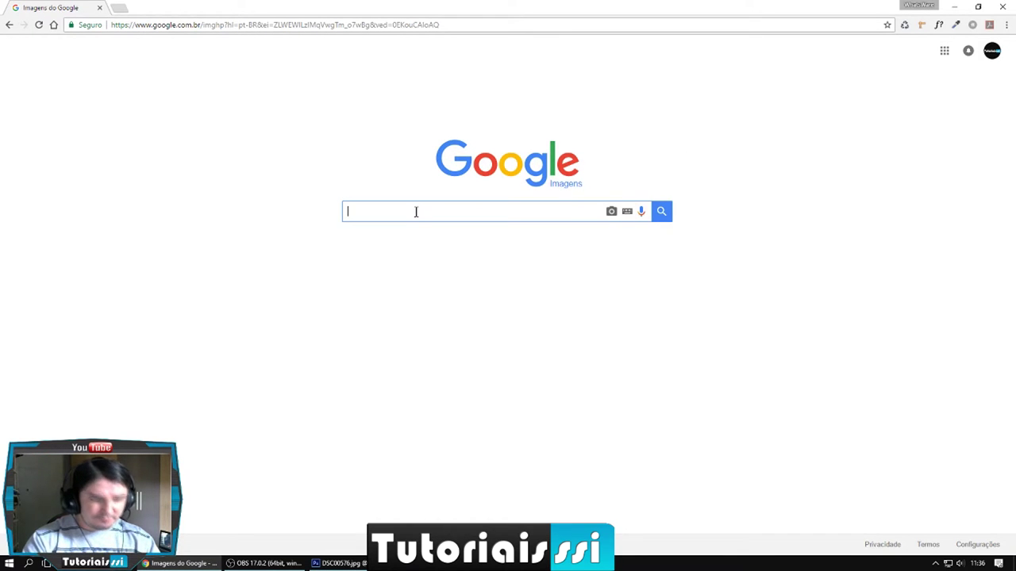
type("bac")
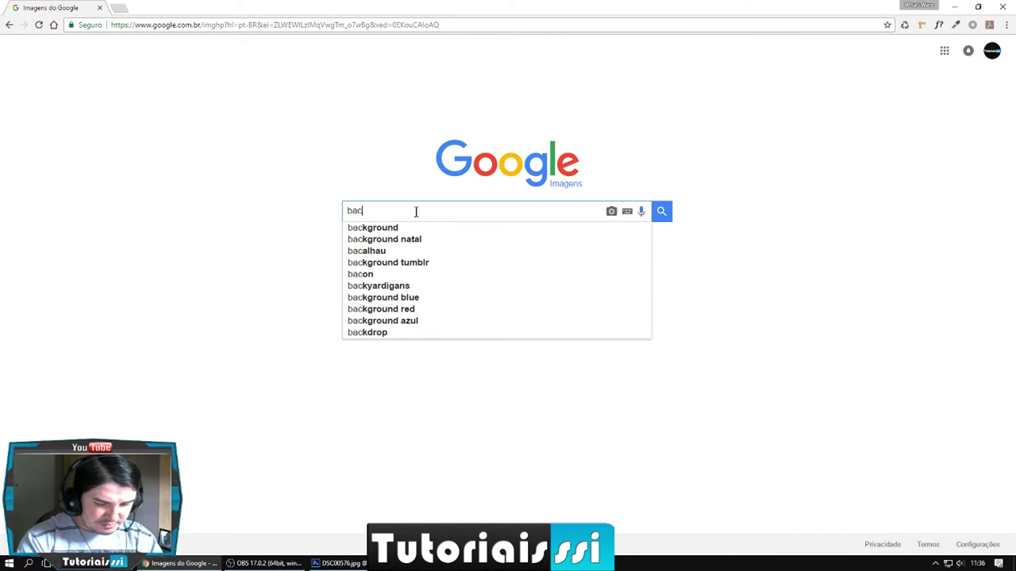
key("Down")
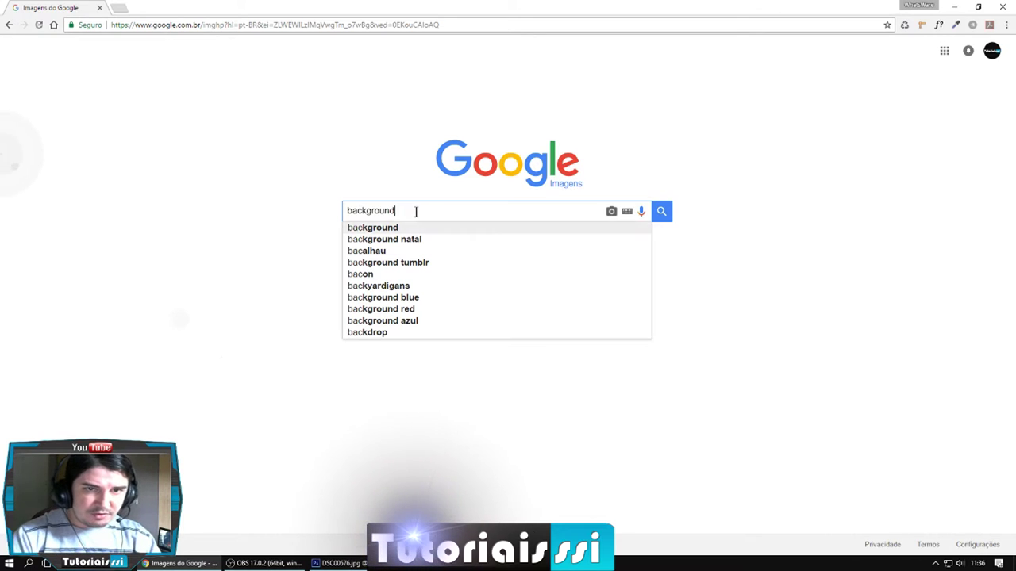
key("Return")
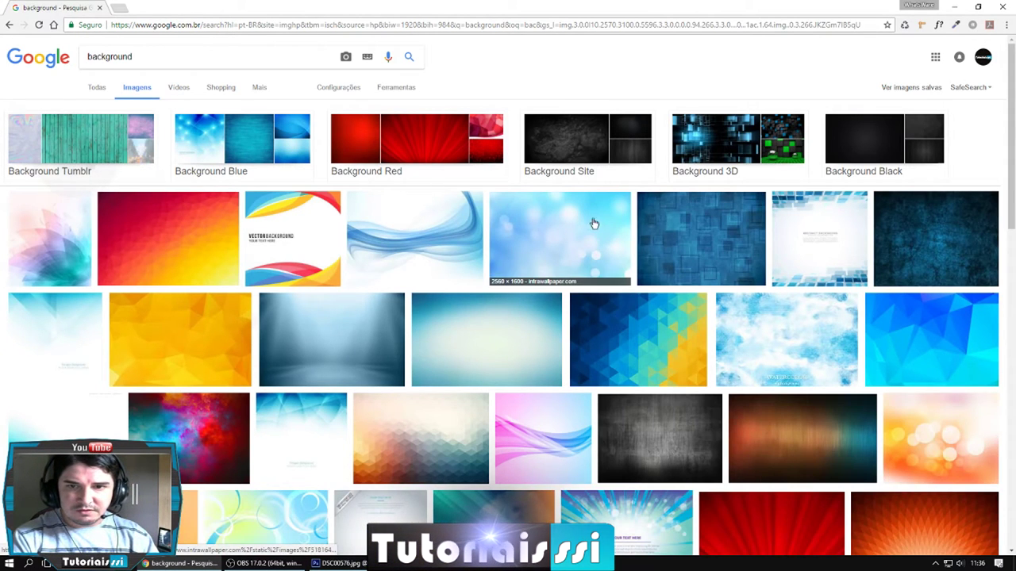
left_click(946, 235)
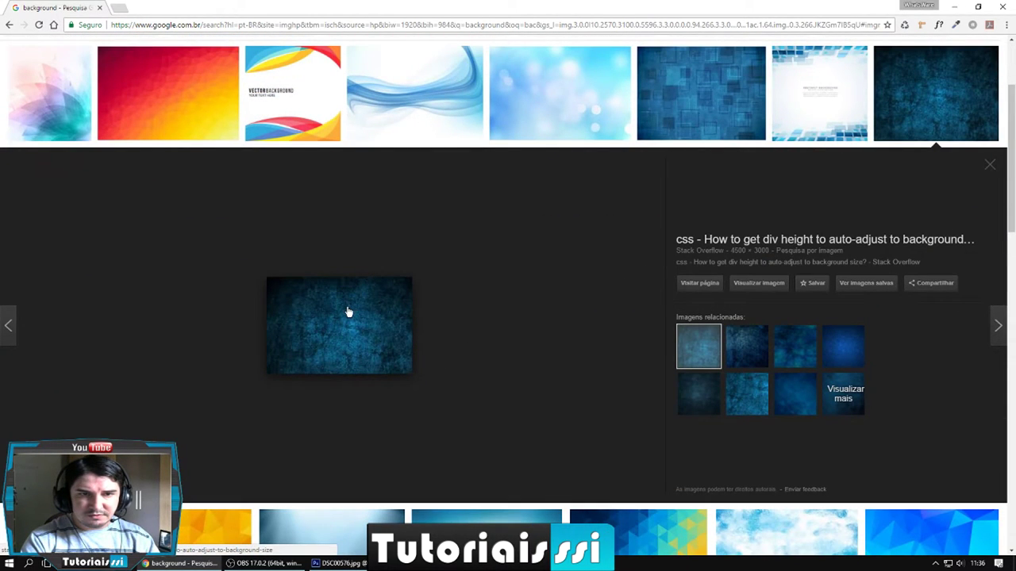
Save the image into the desktop Imagens folder and return to Photoshop.
right_click(353, 309)
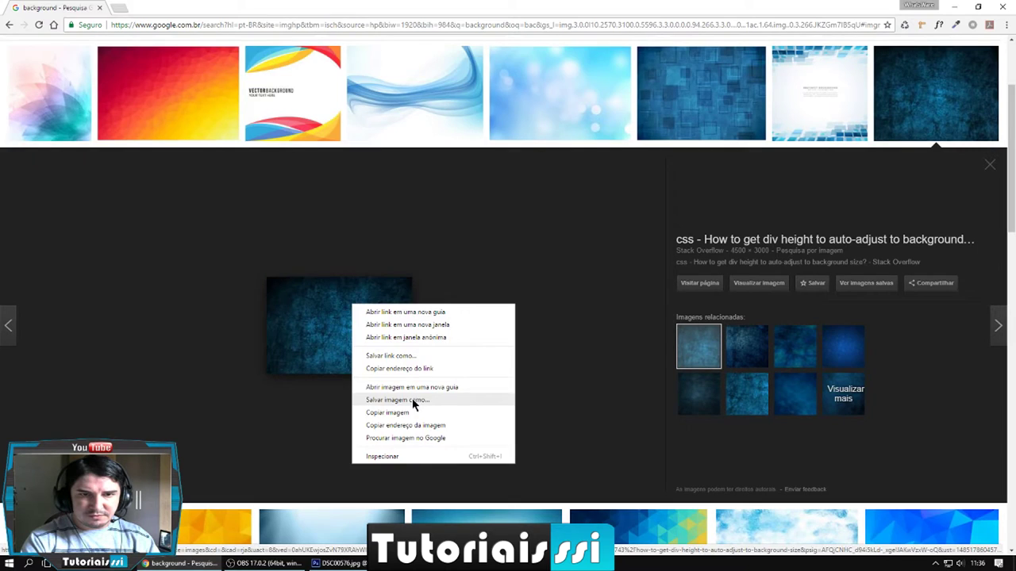
left_click(412, 398)
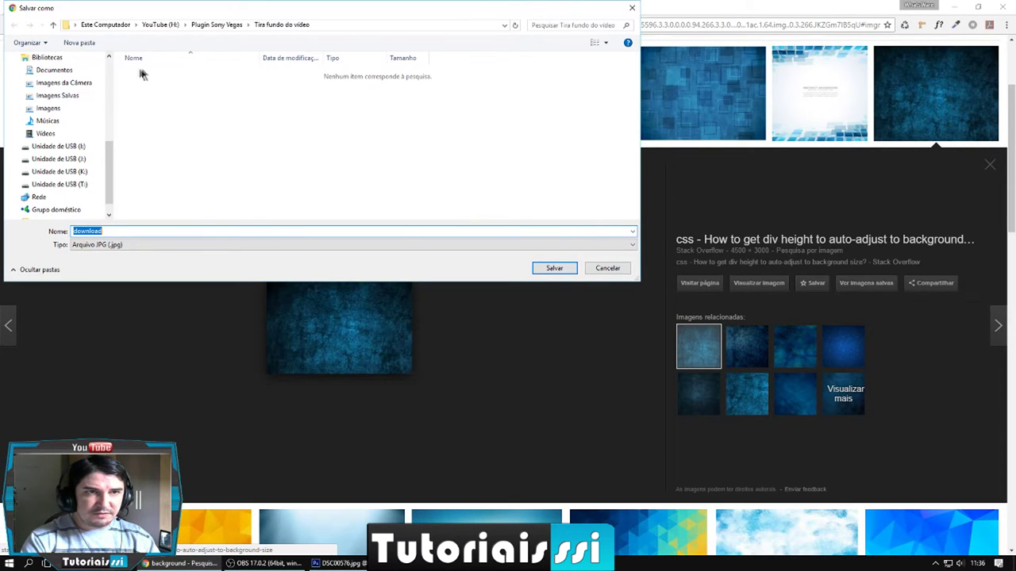
left_click(50, 109)
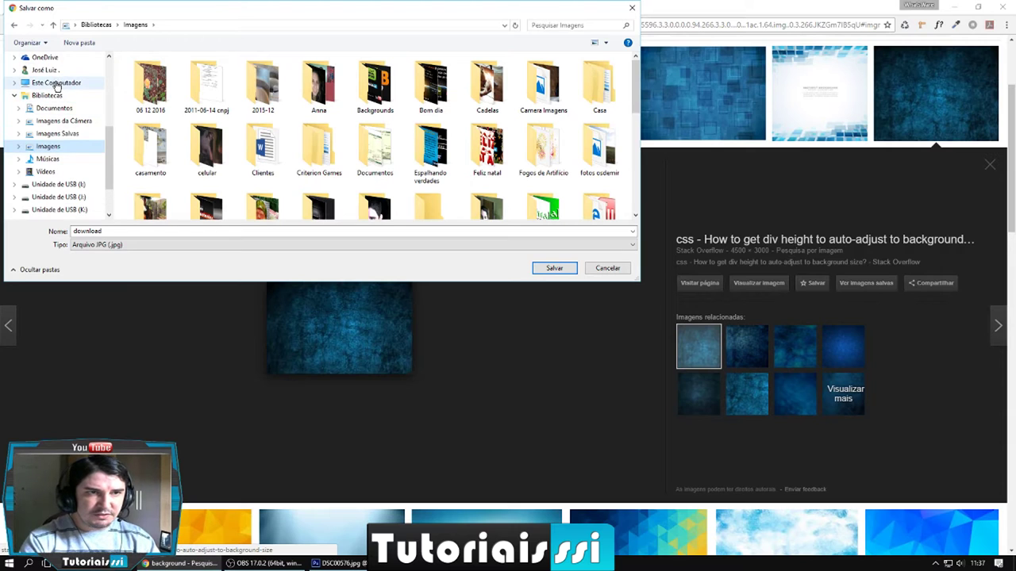
scroll(60, 85, "up", 2)
scroll(68, 96, "up", 2)
scroll(70, 94, "up", 1)
left_click(56, 74)
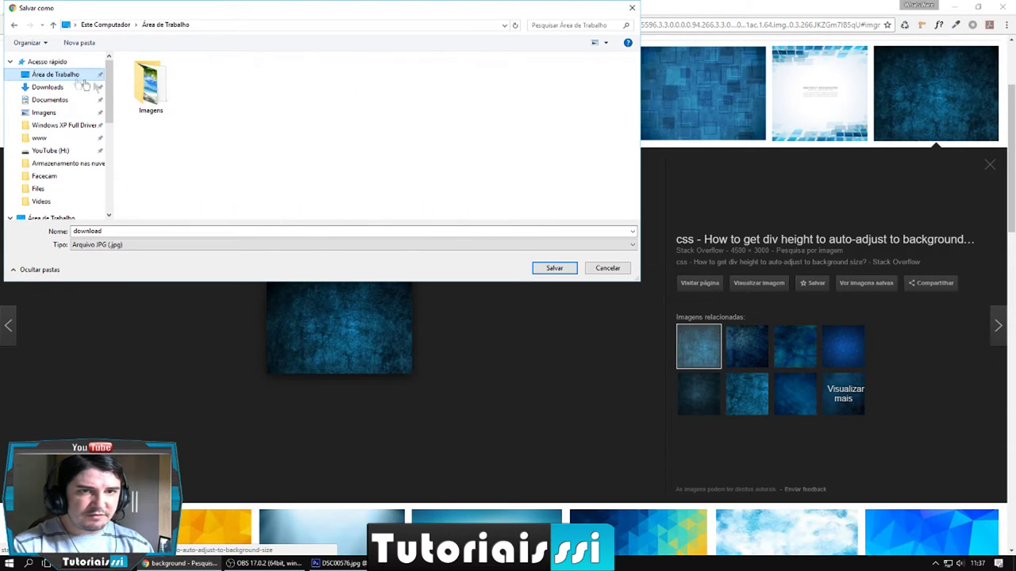
double_click(149, 83)
left_click(553, 269)
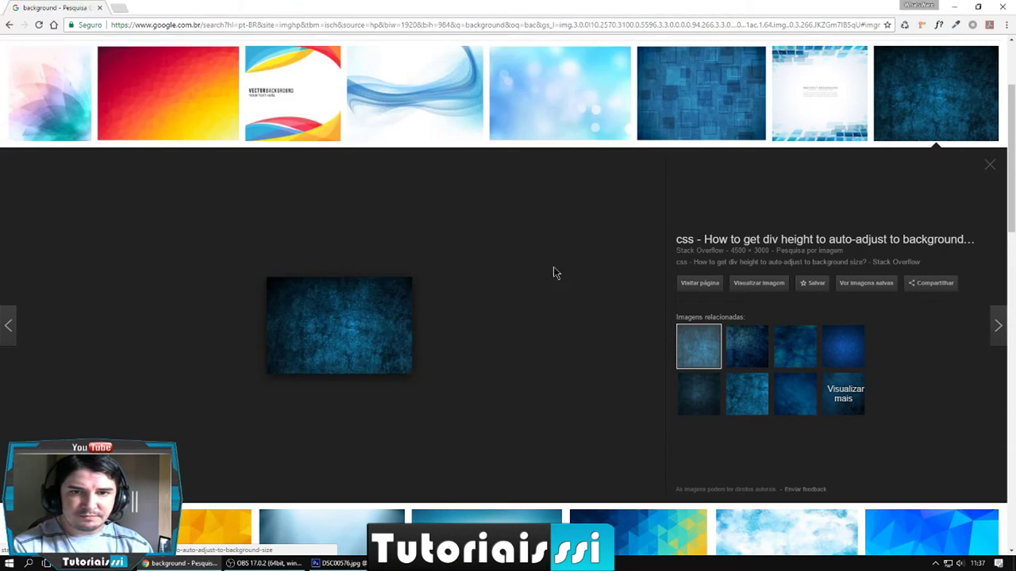
key("alt+Tab")
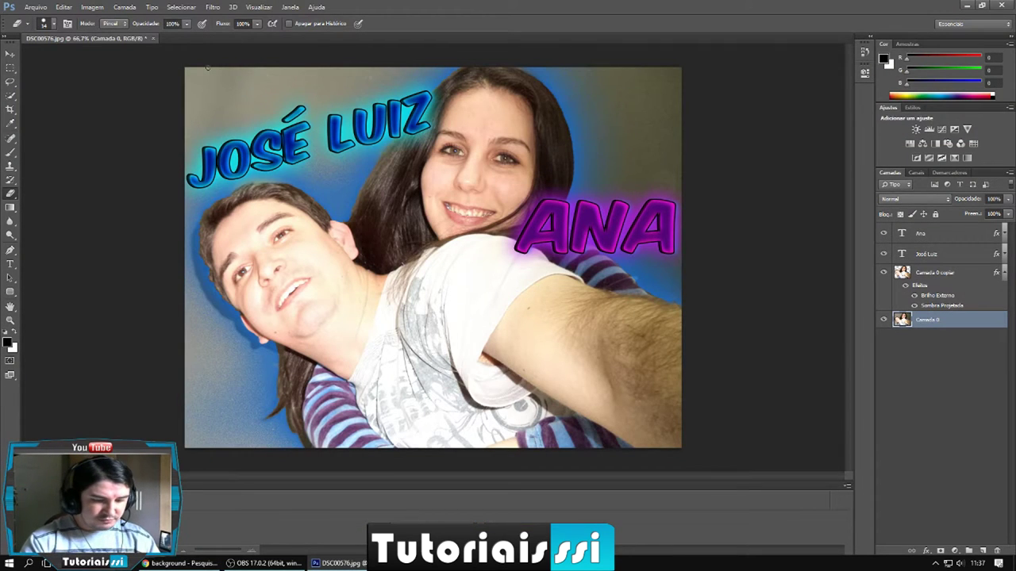
Open download.jpg, drag the texture into the couple photo as Camada 1, and close it.
key("ctrl+o")
left_click(527, 168)
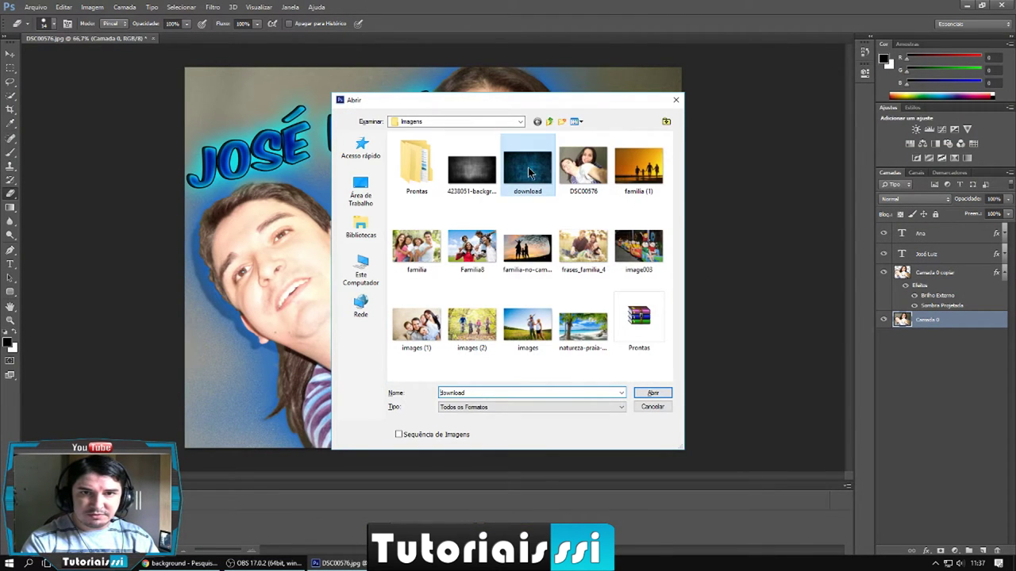
left_click(653, 393)
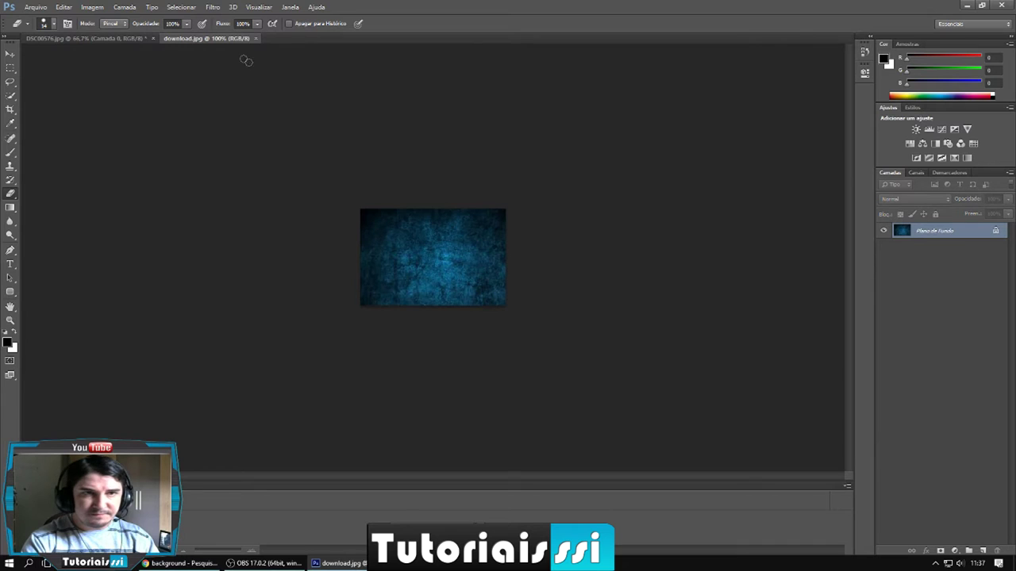
left_click(11, 53)
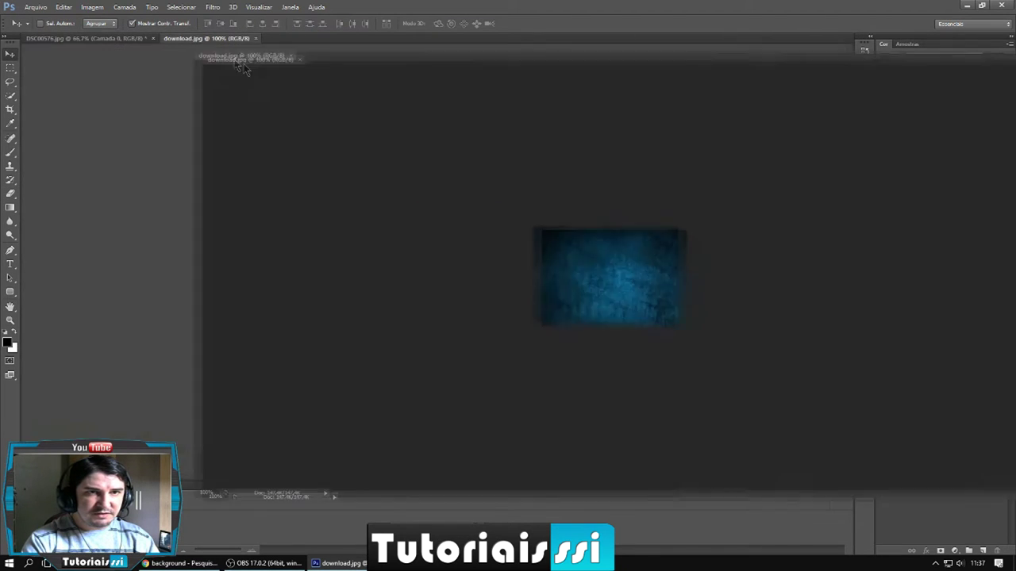
left_click_drag(194, 41, 511, 168)
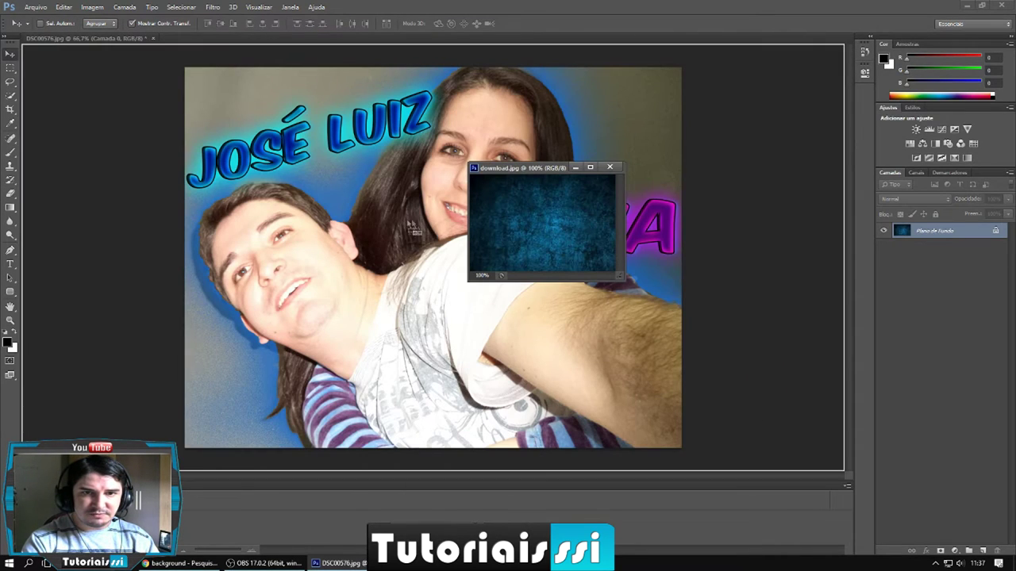
left_click(358, 222)
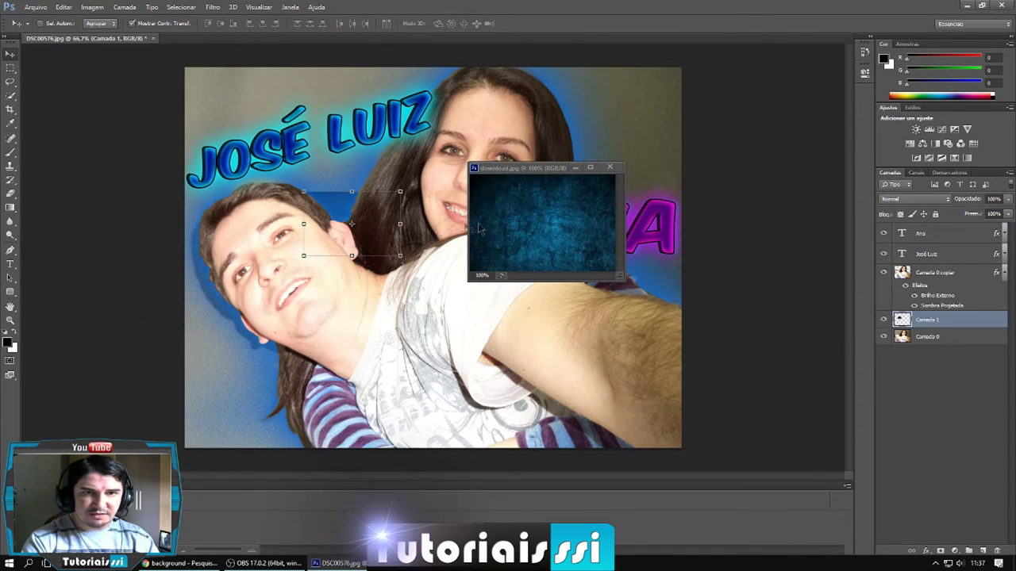
left_click(610, 168)
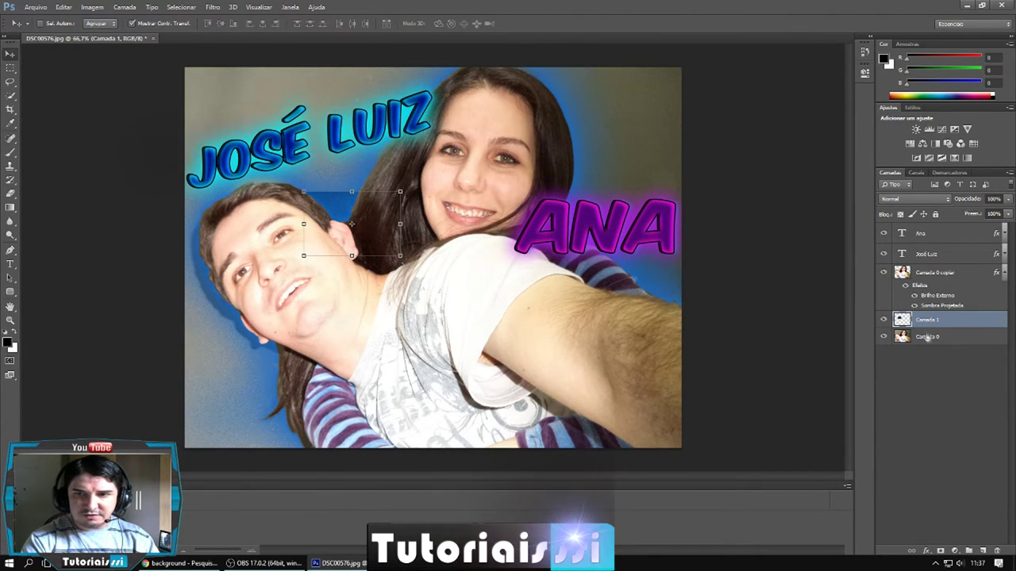
Place Camada 1 beneath Camada 0 copiar and align the texture to the canvas top-left.
left_click_drag(923, 321, 909, 272)
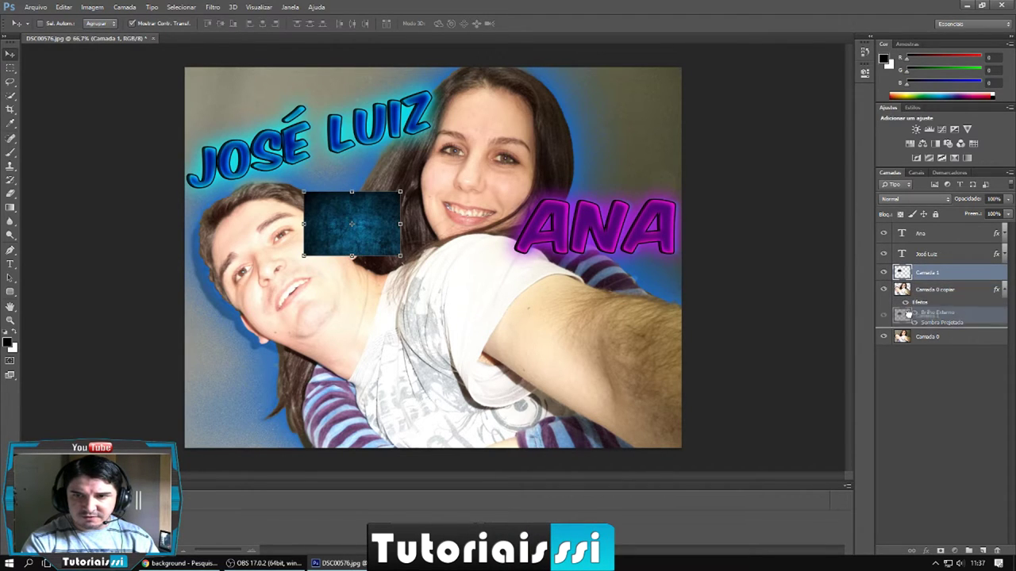
left_click_drag(909, 313, 909, 325)
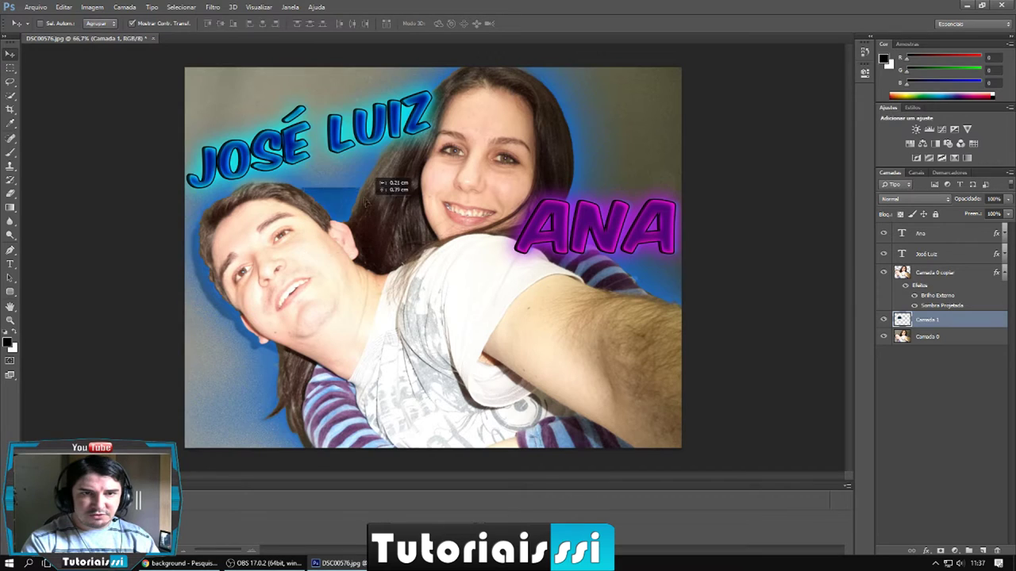
left_click_drag(369, 210, 252, 95)
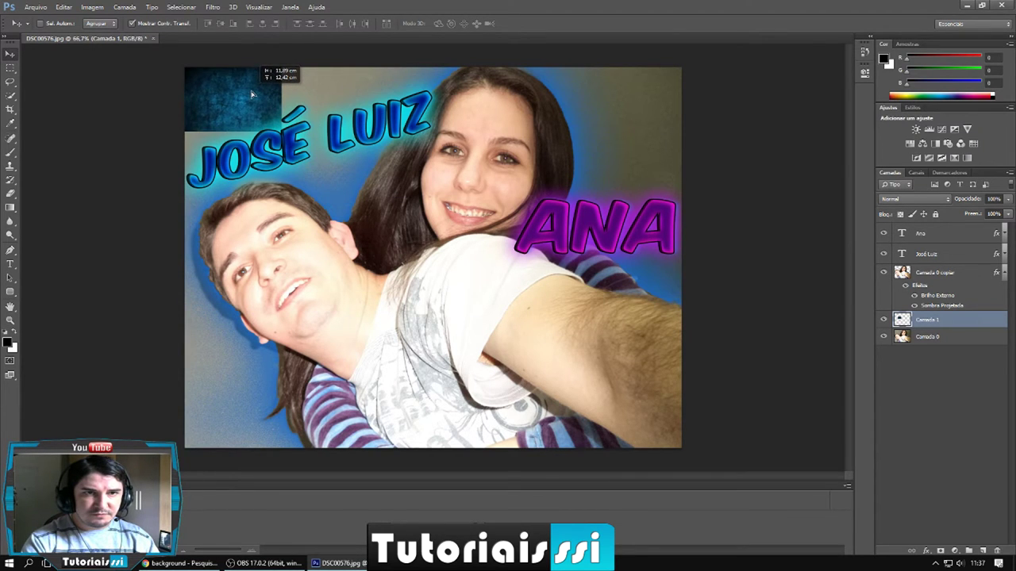
Free-transform the blue grunge texture so it stretches across the whole canvas.
key("ctrl+t")
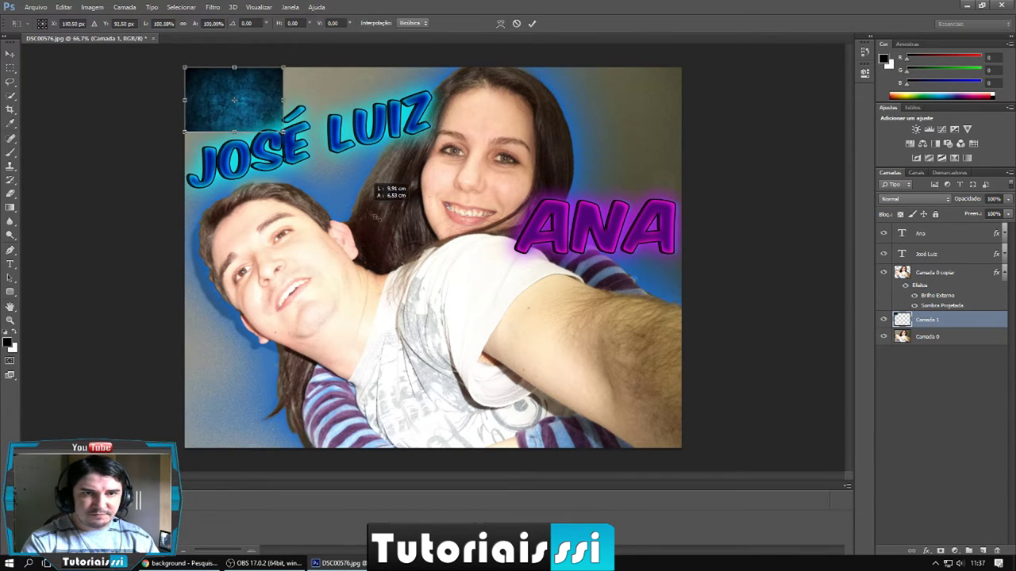
left_click_drag(281, 131, 362, 206)
mouse_move(435, 274)
left_mouse_down()
mouse_move(634, 433)
mouse_move(683, 456)
mouse_move(704, 449)
left_mouse_up()
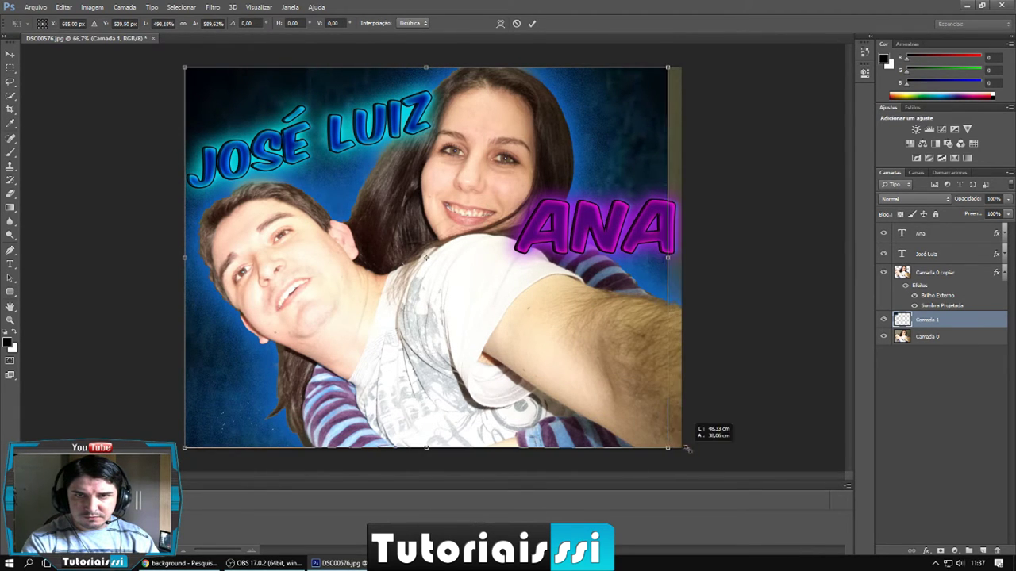
left_click_drag(704, 449, 702, 448)
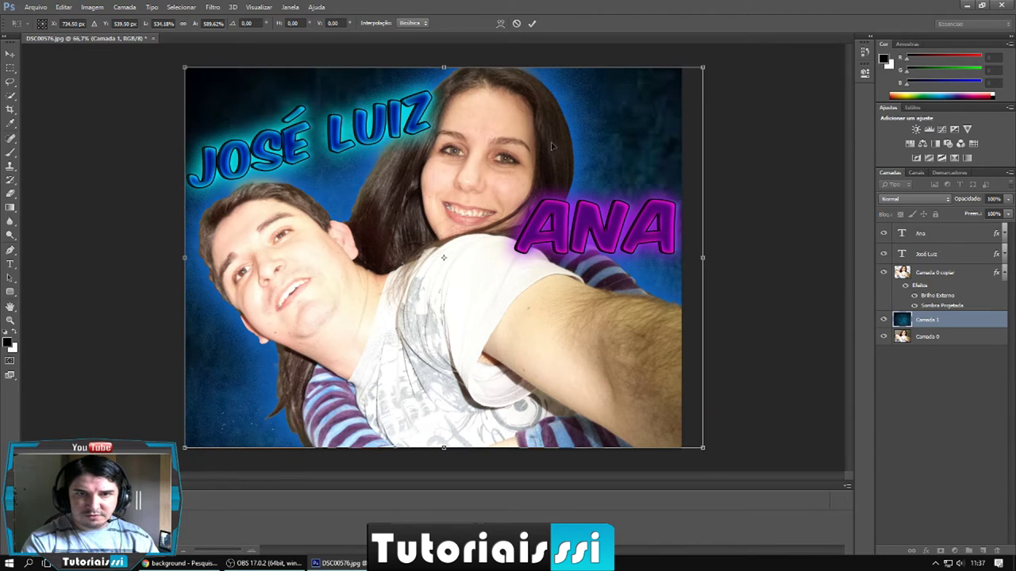
left_click(532, 23)
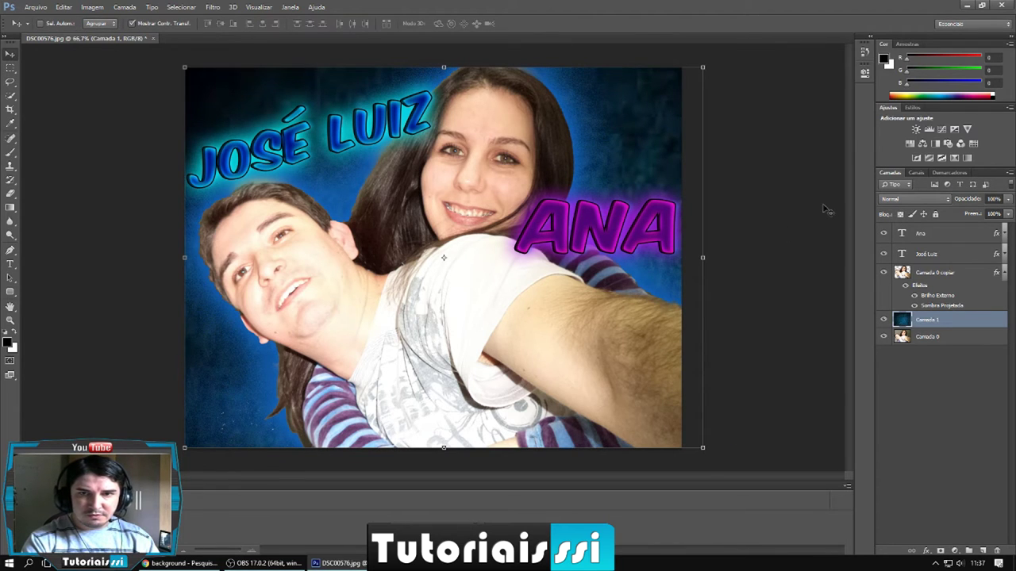
left_click(919, 338)
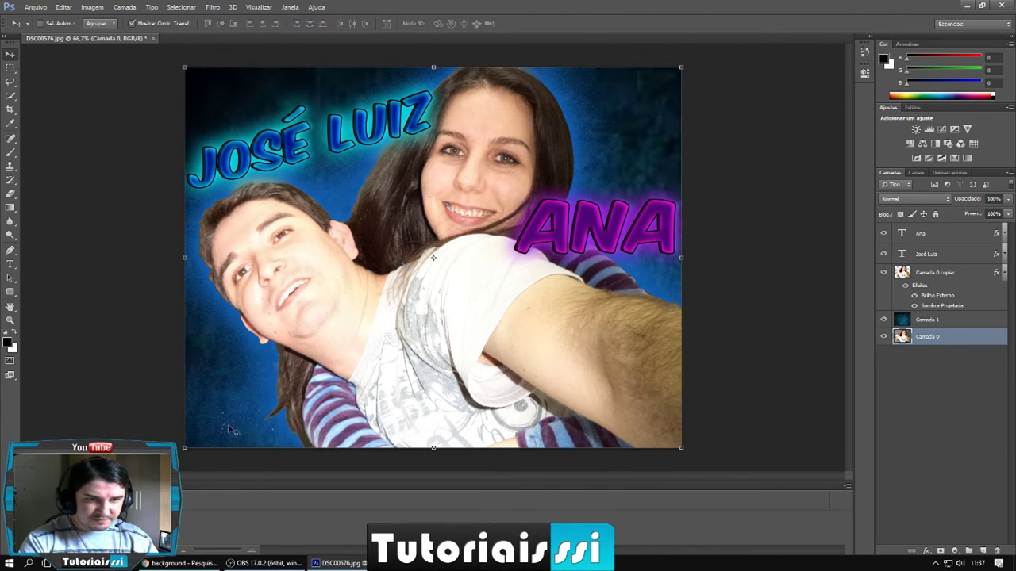
left_click(937, 273)
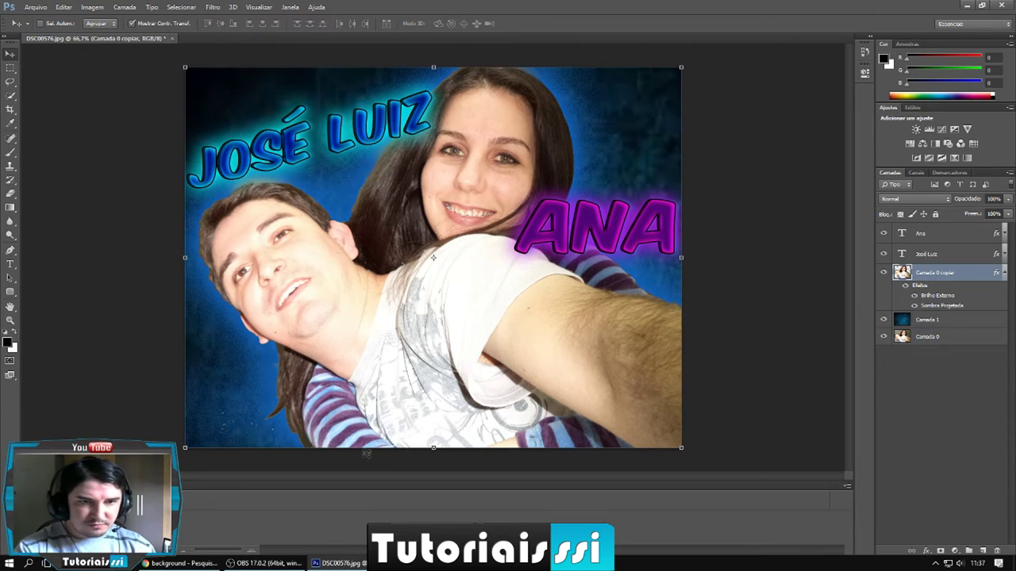
left_click(11, 193)
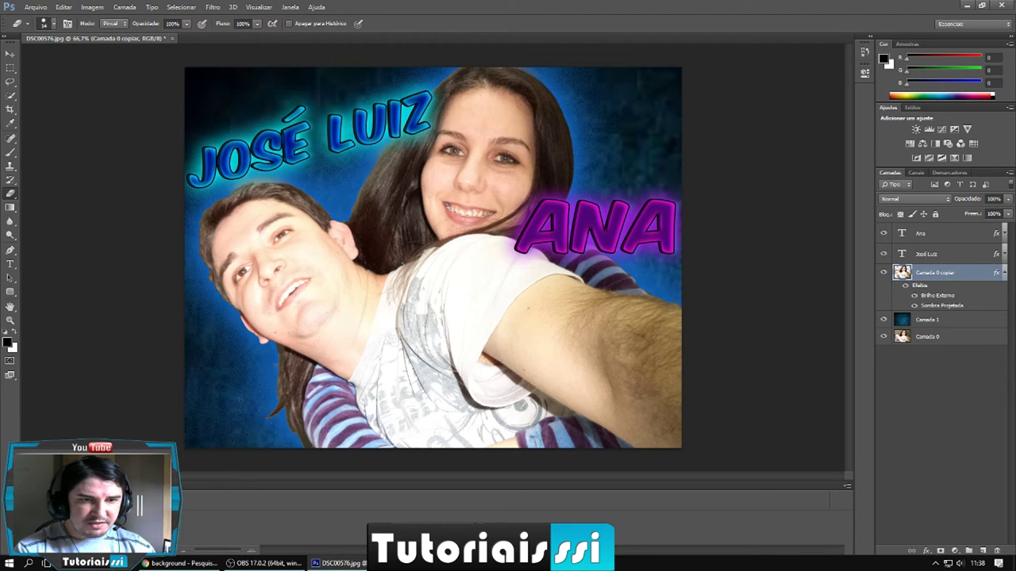
right_click(20, 193)
right_click(214, 401)
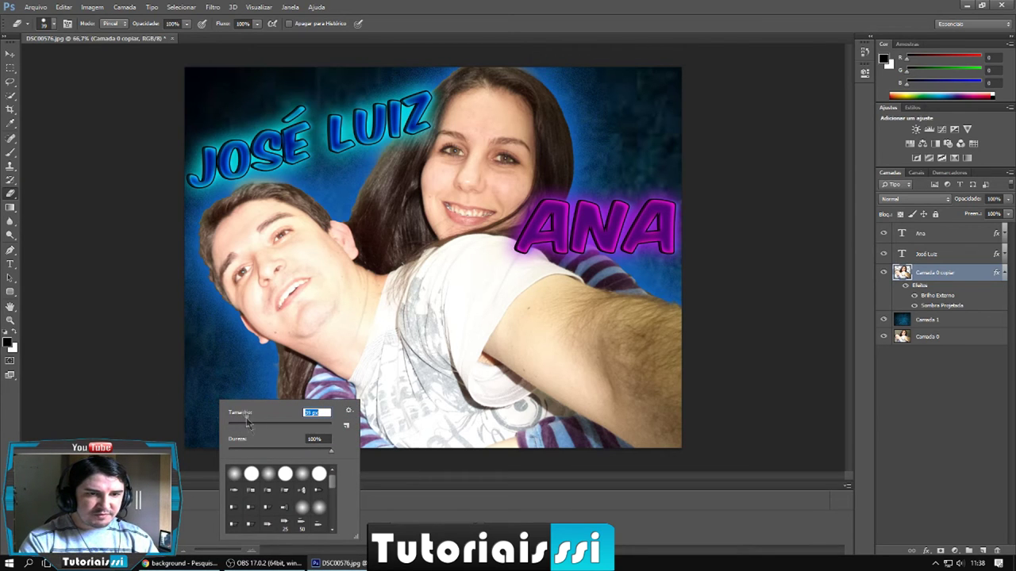
key("Return")
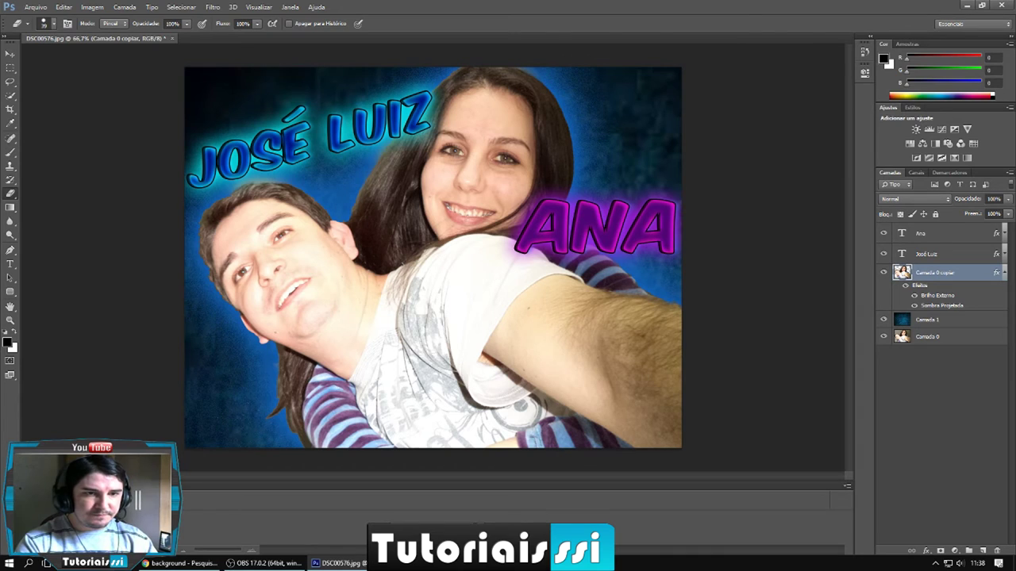